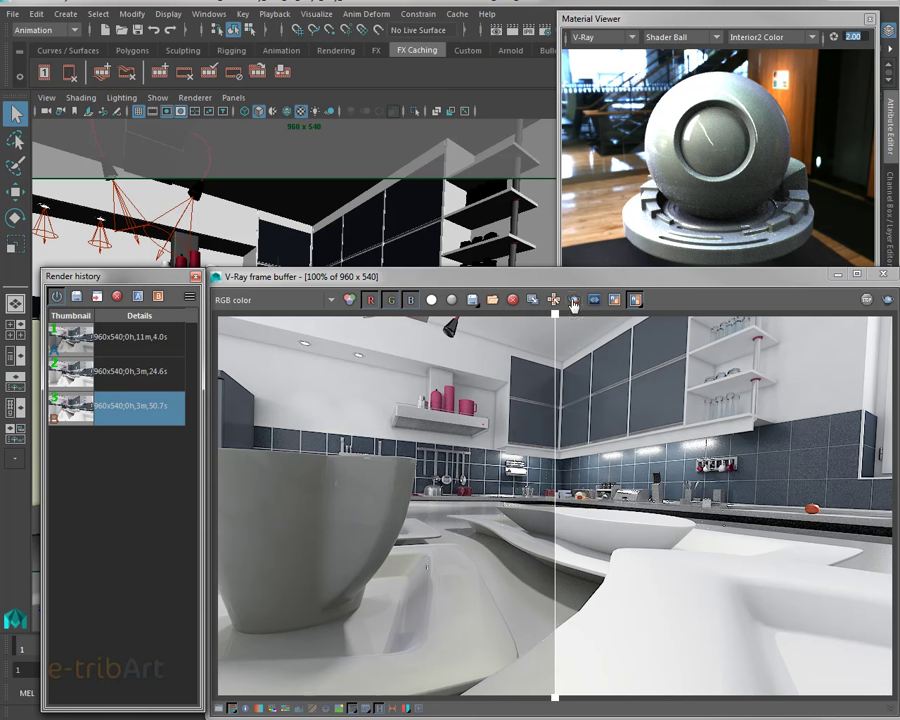
Nudge the A/B wipe divider between the latest and earlier kitchen renders slightly right
{"action": "mouse_move", "coordinate": [556, 318]}
{"action": "left_mouse_down"}
{"action": "mouse_move", "coordinate": [604, 318]}
{"action": "mouse_move", "coordinate": [524, 318]}
{"action": "mouse_move", "coordinate": [538, 332]}
{"action": "left_mouse_up"}
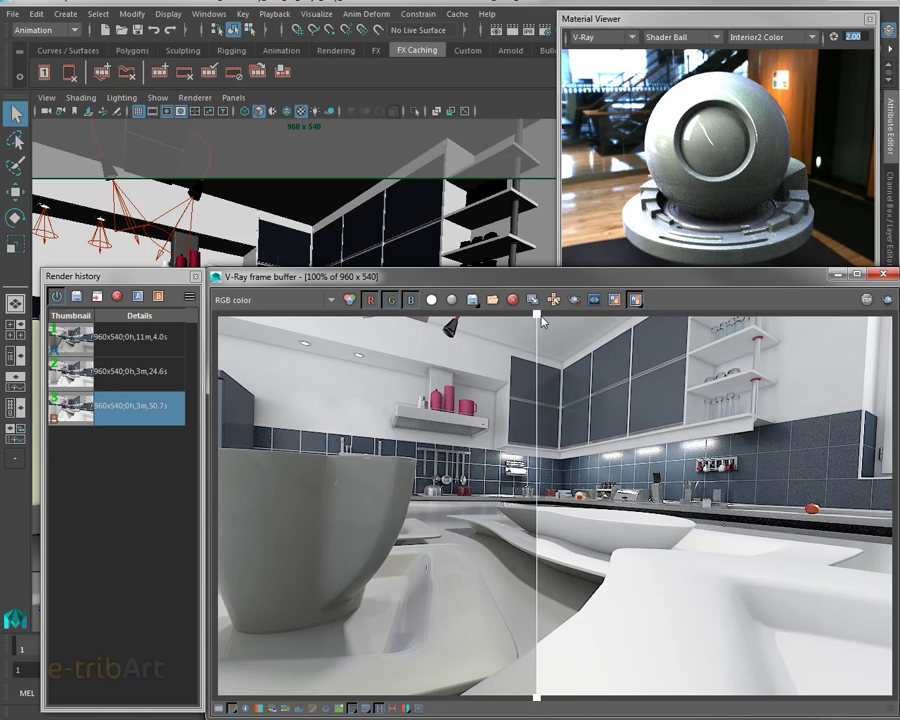
Sweep the A/B wipe divider across both kitchen renders, ending near the middle
{"action": "left_click_drag", "start_coordinate": [538, 321], "coordinate": [537, 325]}
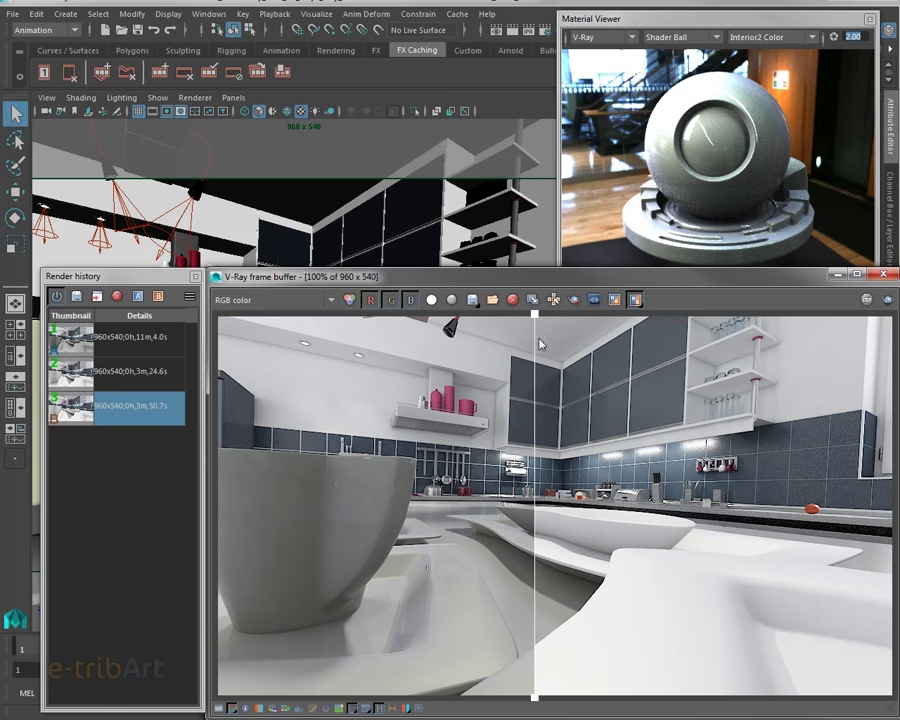
{"action": "mouse_move", "coordinate": [535, 316]}
{"action": "left_mouse_down"}
{"action": "mouse_move", "coordinate": [213, 342]}
{"action": "mouse_move", "coordinate": [882, 393]}
{"action": "left_mouse_up"}
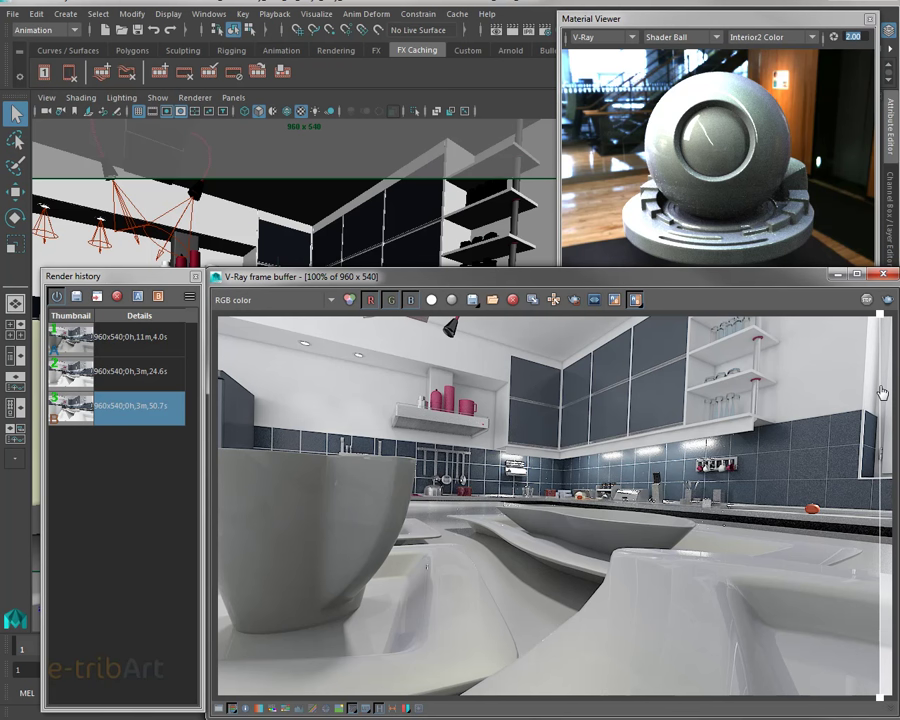
{"action": "mouse_move", "coordinate": [882, 392]}
{"action": "left_mouse_down"}
{"action": "mouse_move", "coordinate": [629, 402]}
{"action": "mouse_move", "coordinate": [497, 428]}
{"action": "mouse_move", "coordinate": [543, 436]}
{"action": "mouse_move", "coordinate": [529, 430]}
{"action": "mouse_move", "coordinate": [540, 426]}
{"action": "left_mouse_up"}
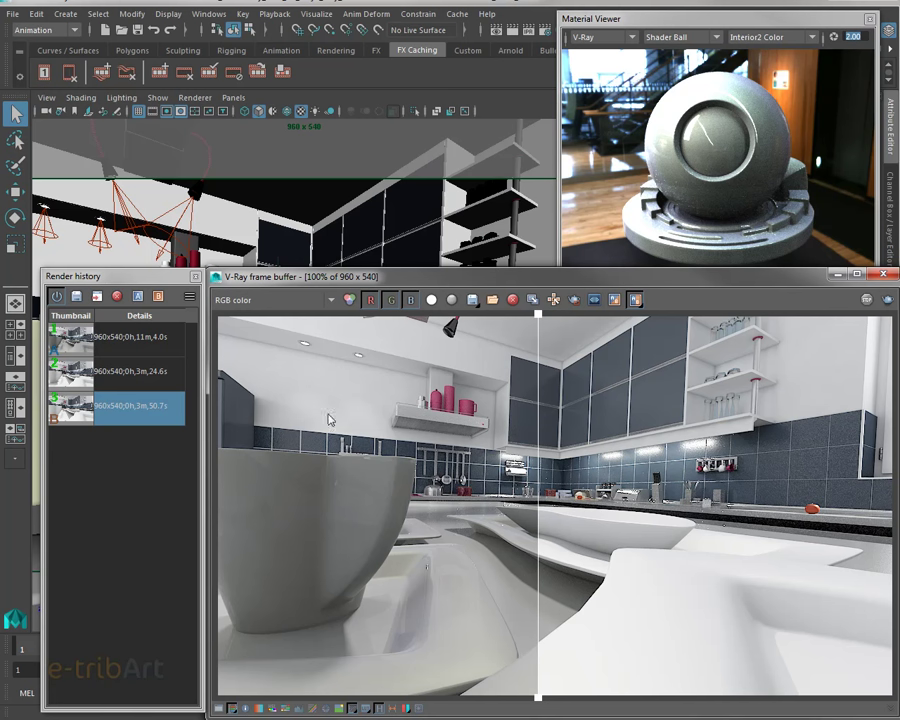
{"action": "left_click_drag", "start_coordinate": [538, 318], "coordinate": [212, 341]}
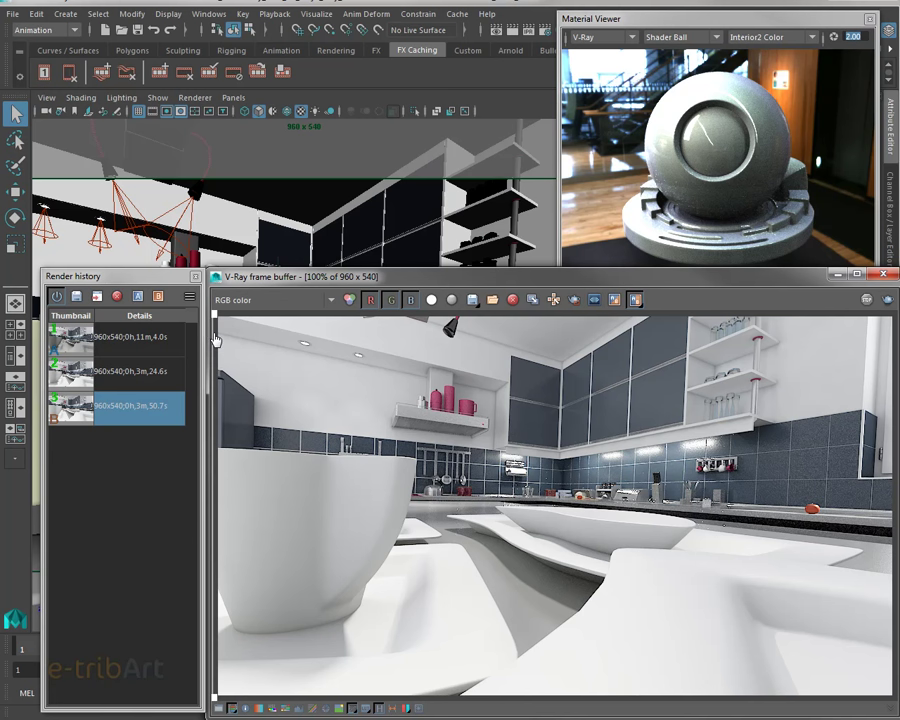
{"action": "mouse_move", "coordinate": [212, 341]}
{"action": "left_mouse_down"}
{"action": "mouse_move", "coordinate": [590, 385]}
{"action": "mouse_move", "coordinate": [570, 390]}
{"action": "left_mouse_up"}
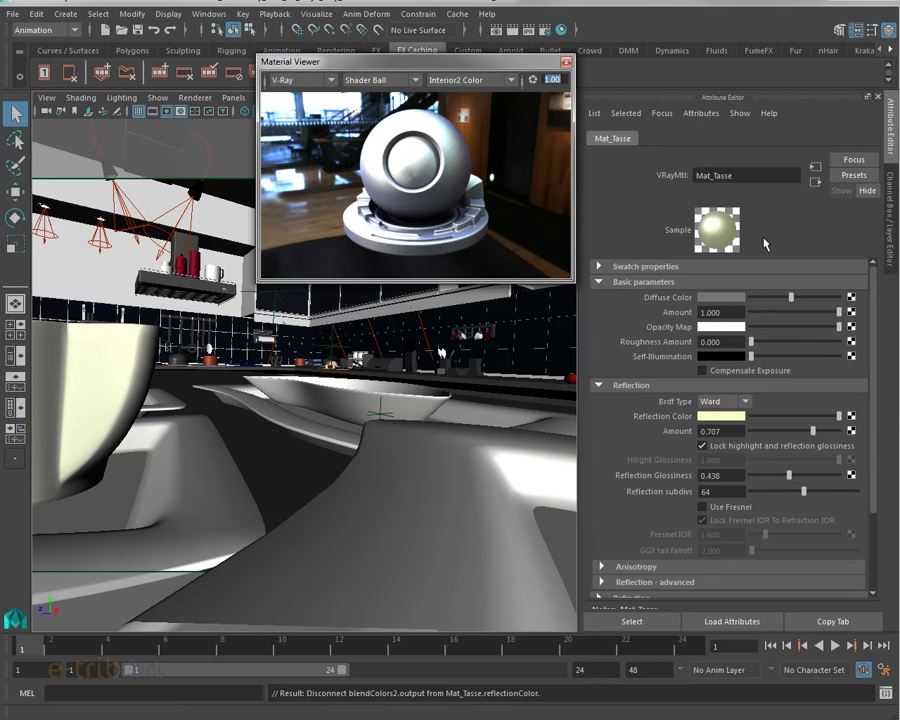
Lighten Mat_Tasse's diffuse colour and raise its roughness amount to 0.228
{"action": "left_click", "coordinate": [740, 178]}
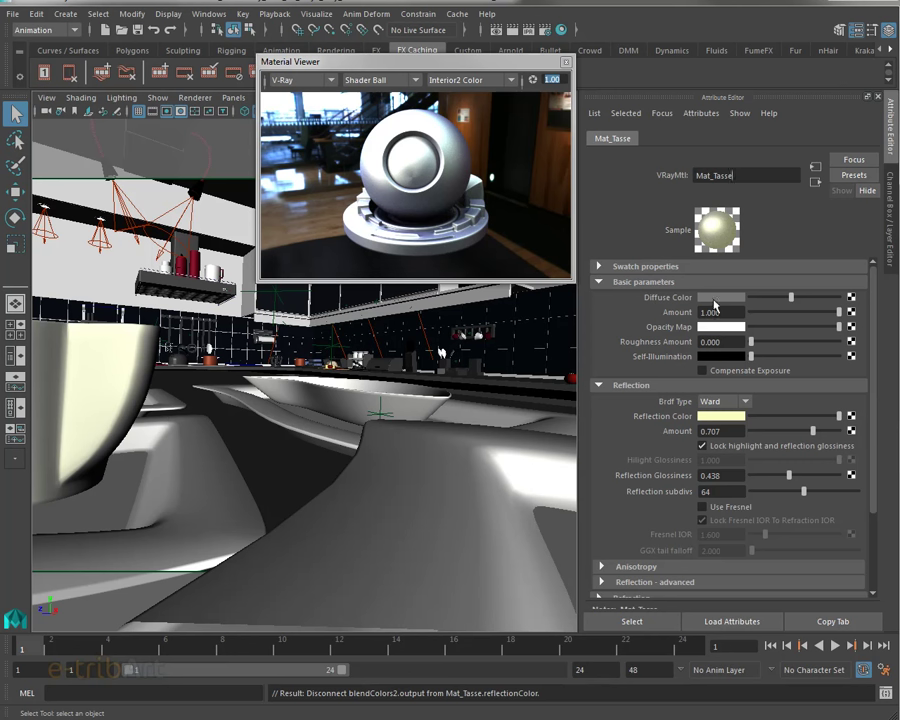
{"action": "left_click", "coordinate": [806, 299]}
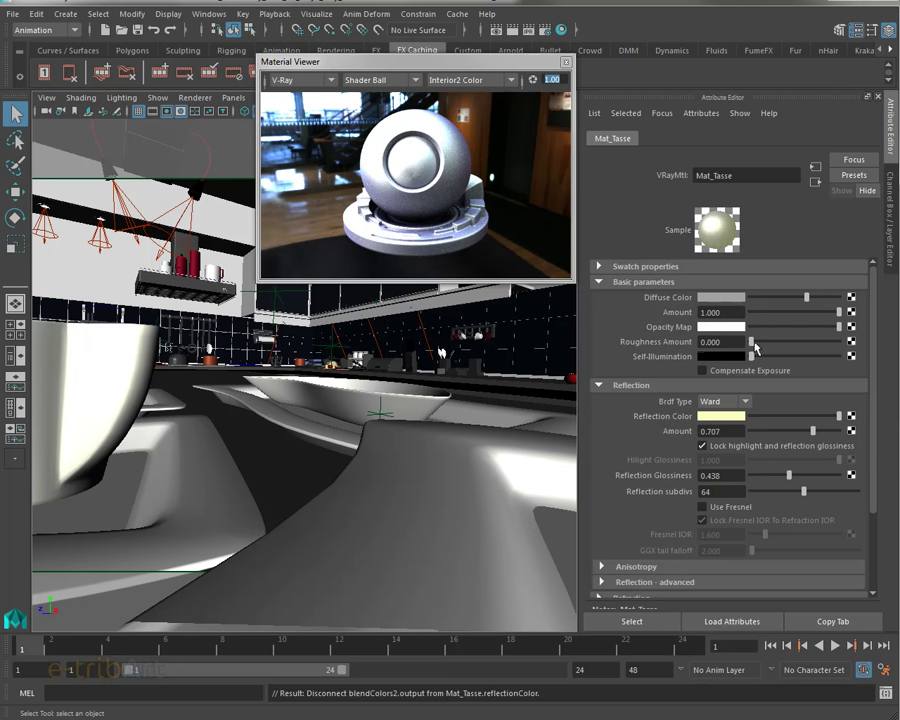
{"action": "mouse_move", "coordinate": [758, 345]}
{"action": "left_mouse_down"}
{"action": "mouse_move", "coordinate": [784, 347]}
{"action": "mouse_move", "coordinate": [772, 349]}
{"action": "left_mouse_up"}
Try Blinn, revert the BRDF to Ward, and set reflection amount 0.667, glossiness 0.350
{"action": "left_click", "coordinate": [710, 401]}
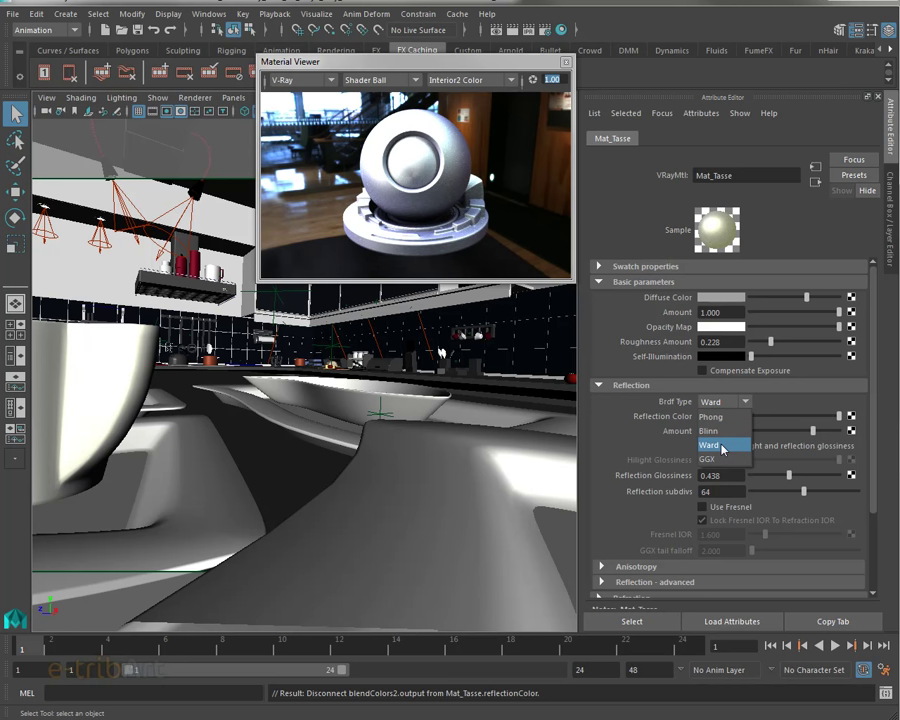
{"action": "left_click", "coordinate": [712, 430]}
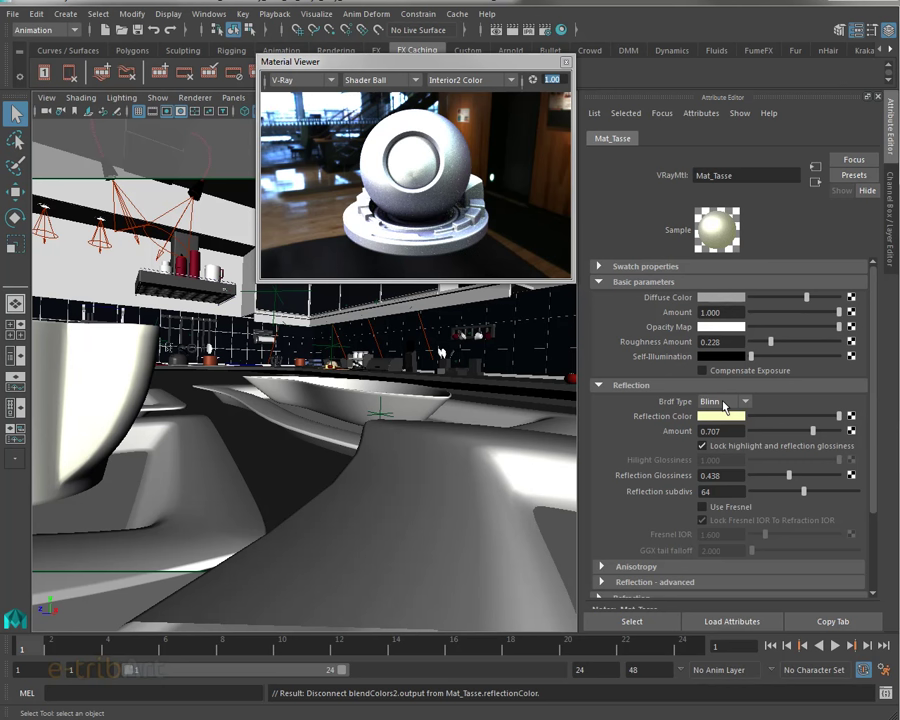
{"action": "left_click", "coordinate": [725, 404]}
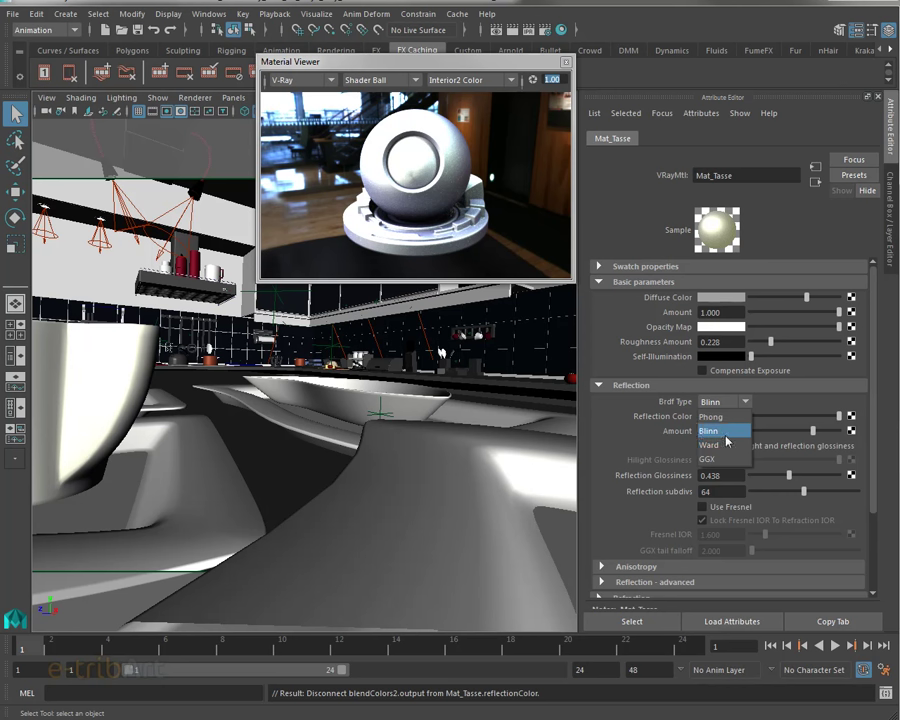
{"action": "left_click", "coordinate": [725, 447]}
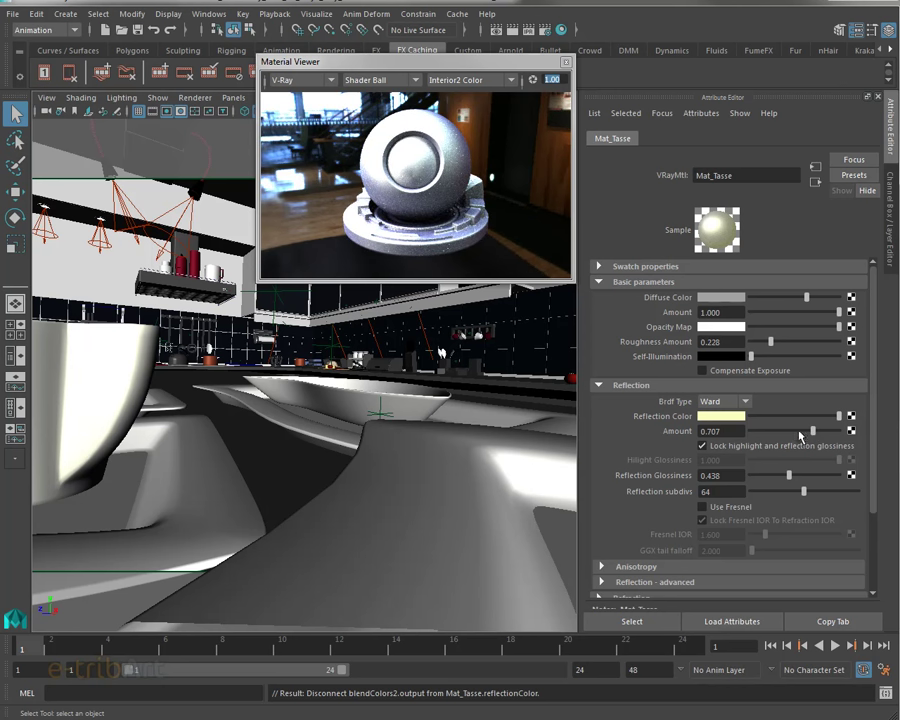
{"action": "left_click_drag", "start_coordinate": [806, 433], "coordinate": [810, 441]}
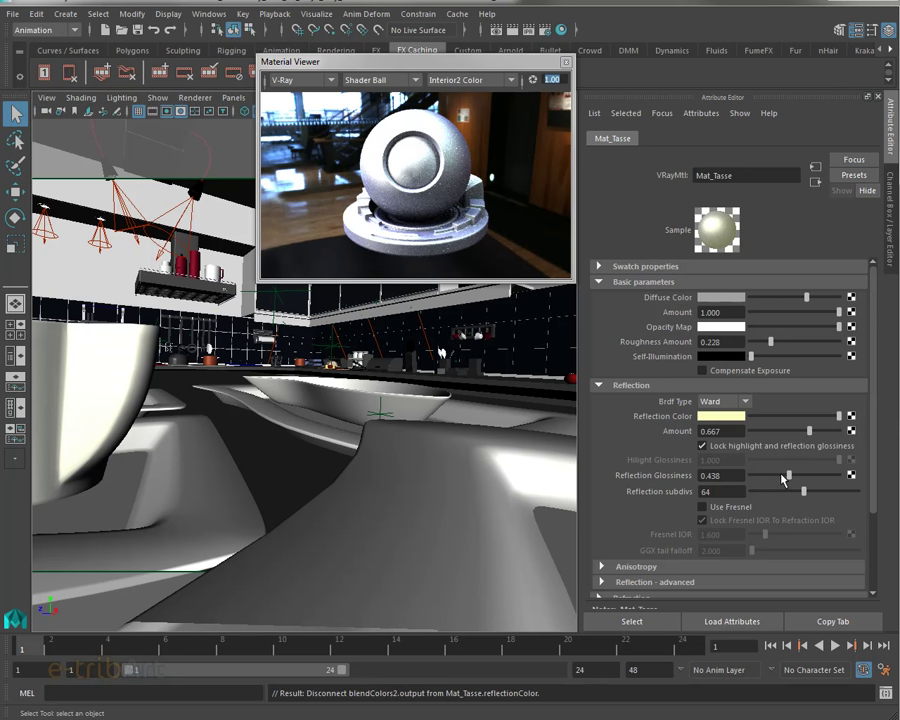
{"action": "left_click_drag", "start_coordinate": [784, 479], "coordinate": [780, 476]}
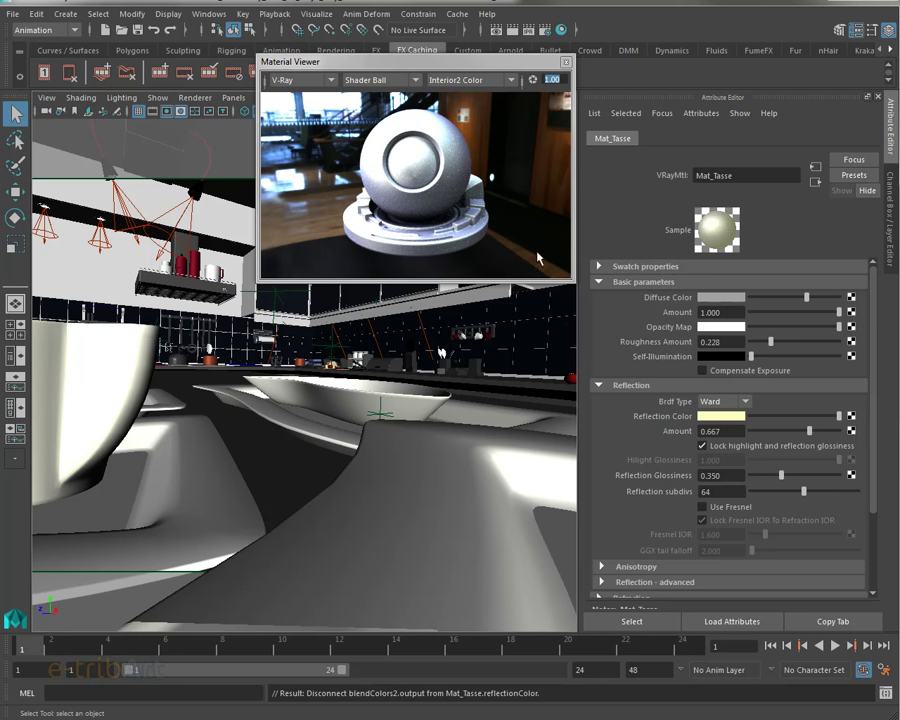
{"action": "left_click_drag", "start_coordinate": [874, 396], "coordinate": [877, 410]}
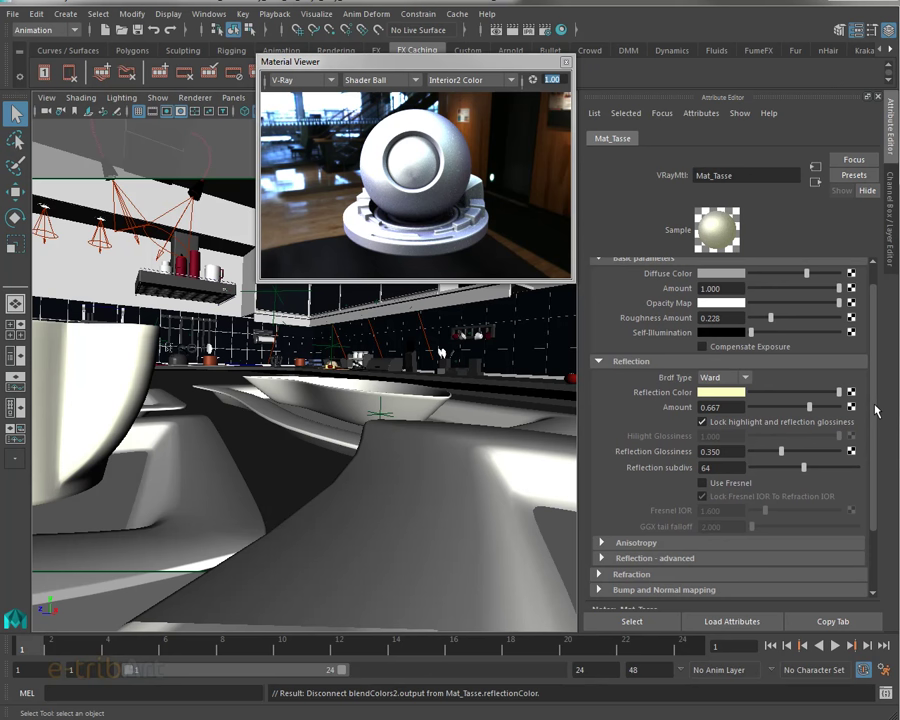
Expand Mat_Tasse's Refraction section to check it, then collapse it
{"action": "left_click_drag", "start_coordinate": [876, 410], "coordinate": [876, 456]}
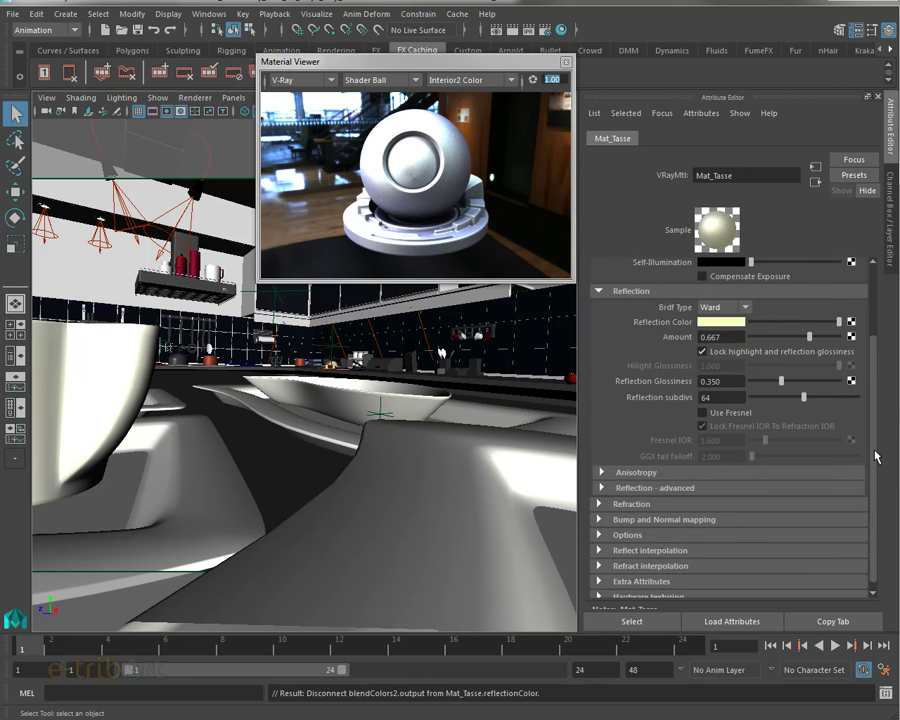
{"action": "left_click", "coordinate": [606, 504]}
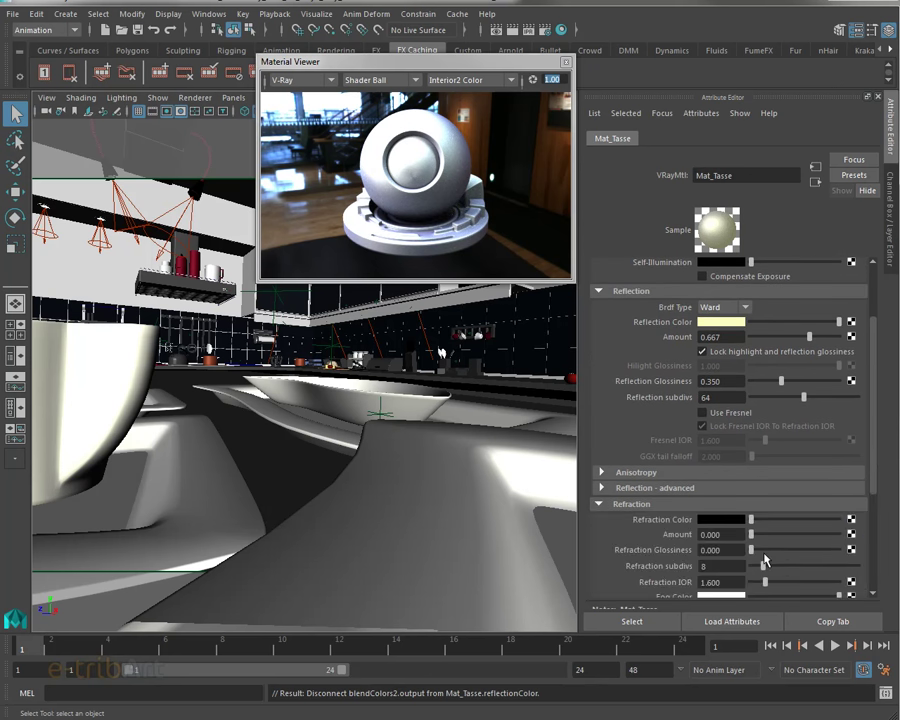
{"action": "left_click", "coordinate": [603, 504]}
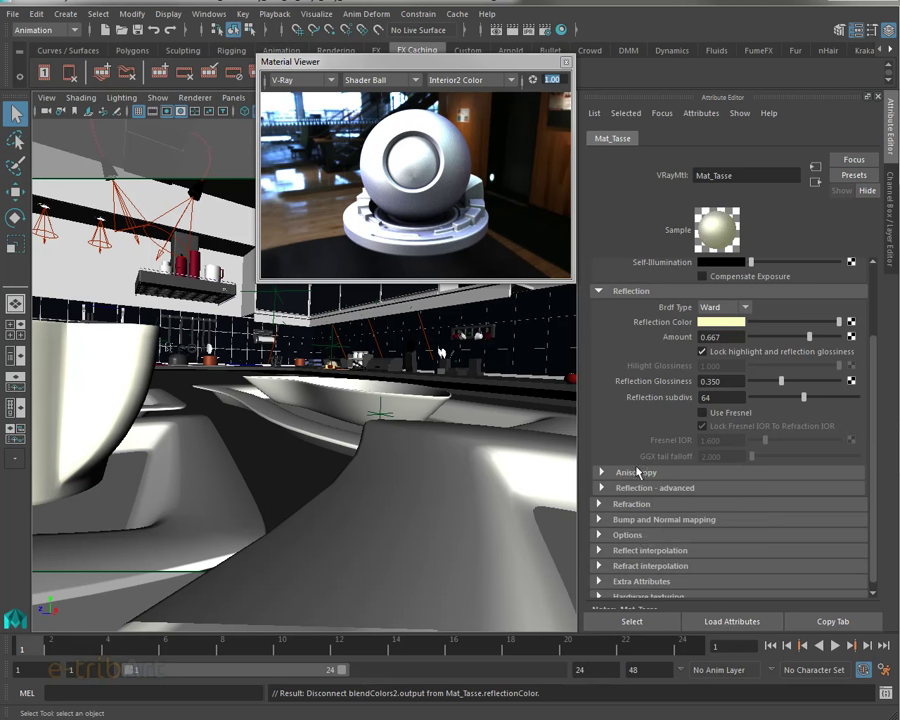
Review the Bump and Normal mapping settings, then collapse that section
{"action": "left_click", "coordinate": [655, 520]}
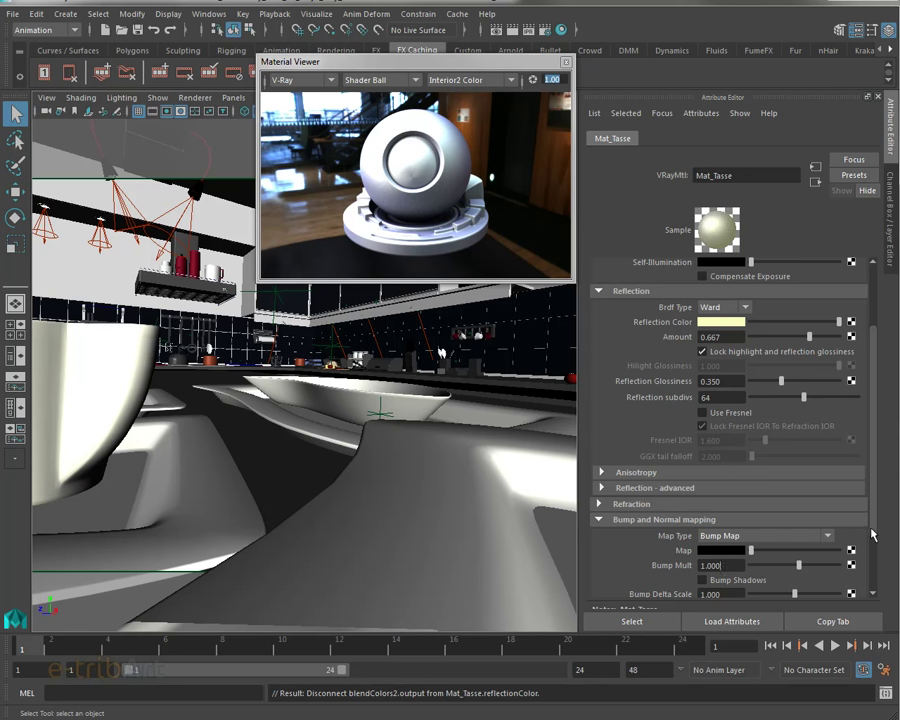
{"action": "mouse_move", "coordinate": [872, 535]}
{"action": "left_mouse_down"}
{"action": "mouse_move", "coordinate": [868, 566]}
{"action": "mouse_move", "coordinate": [869, 541]}
{"action": "left_mouse_up"}
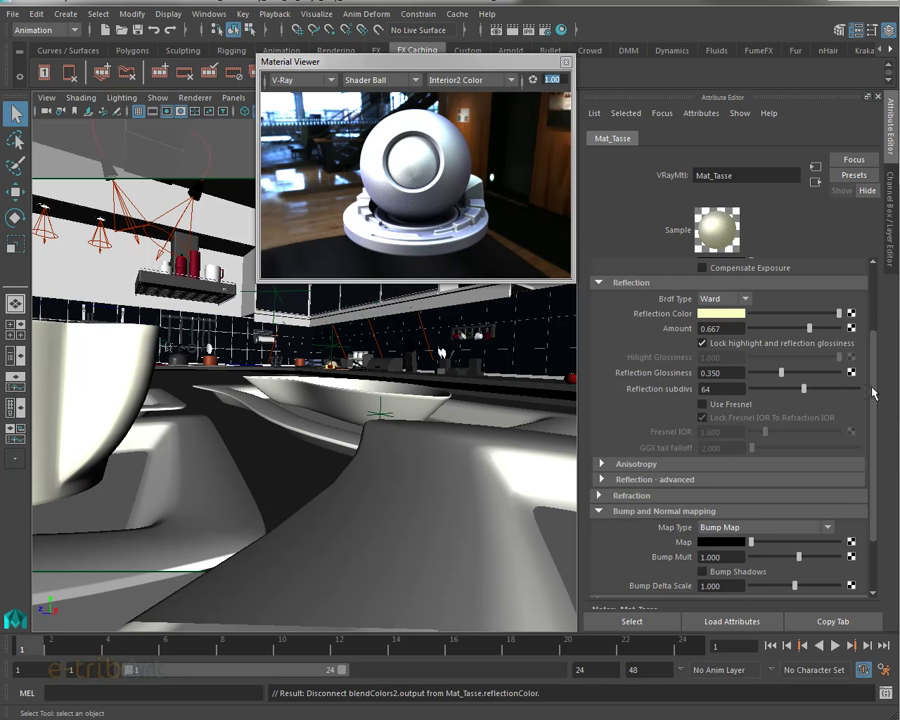
{"action": "scroll", "coordinate": [879, 303], "scroll_direction": "up", "scroll_amount": 3}
{"action": "scroll", "coordinate": [879, 303], "scroll_direction": "down", "scroll_amount": 3}
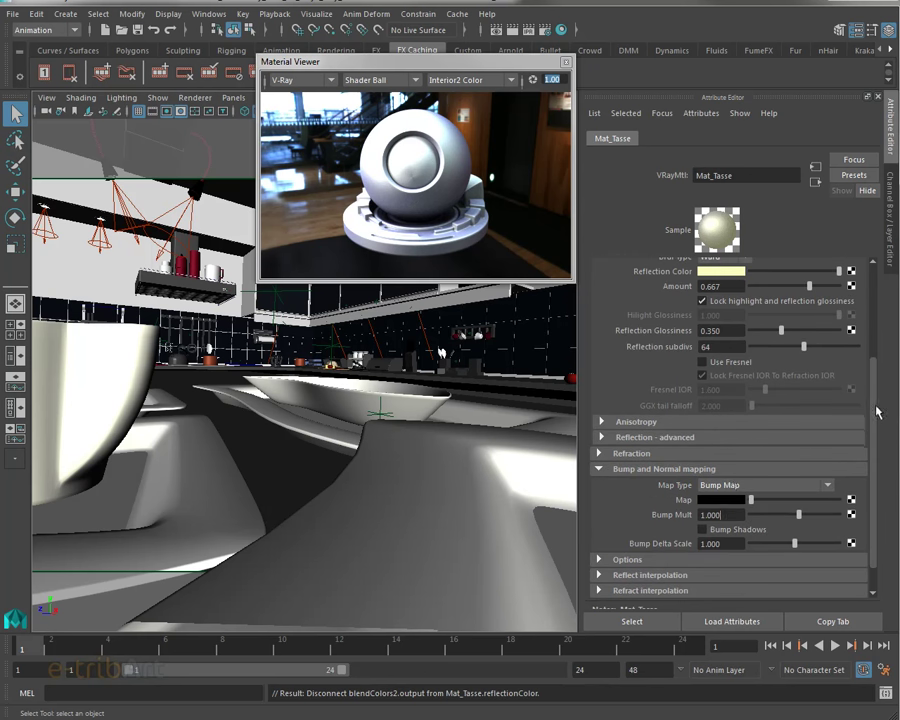
{"action": "left_click", "coordinate": [601, 474]}
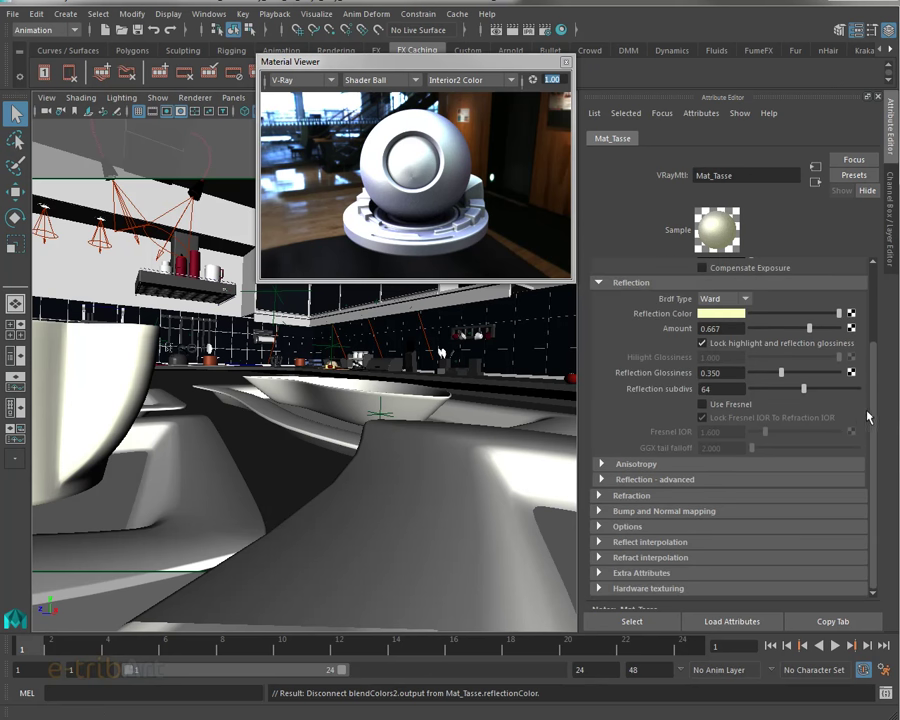
{"action": "scroll", "coordinate": [874, 334], "scroll_direction": "up", "scroll_amount": 1}
{"action": "scroll", "coordinate": [876, 332], "scroll_direction": "up", "scroll_amount": 2}
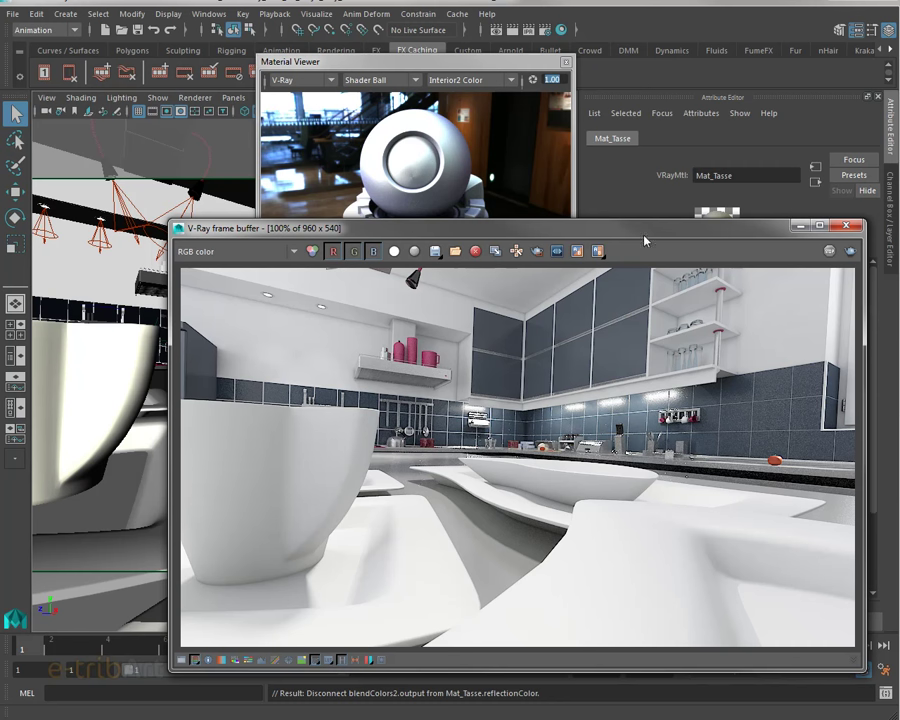
Move the kitchen render left and bring up the V-Ray Render Settings
{"action": "left_click_drag", "start_coordinate": [645, 240], "coordinate": [538, 229]}
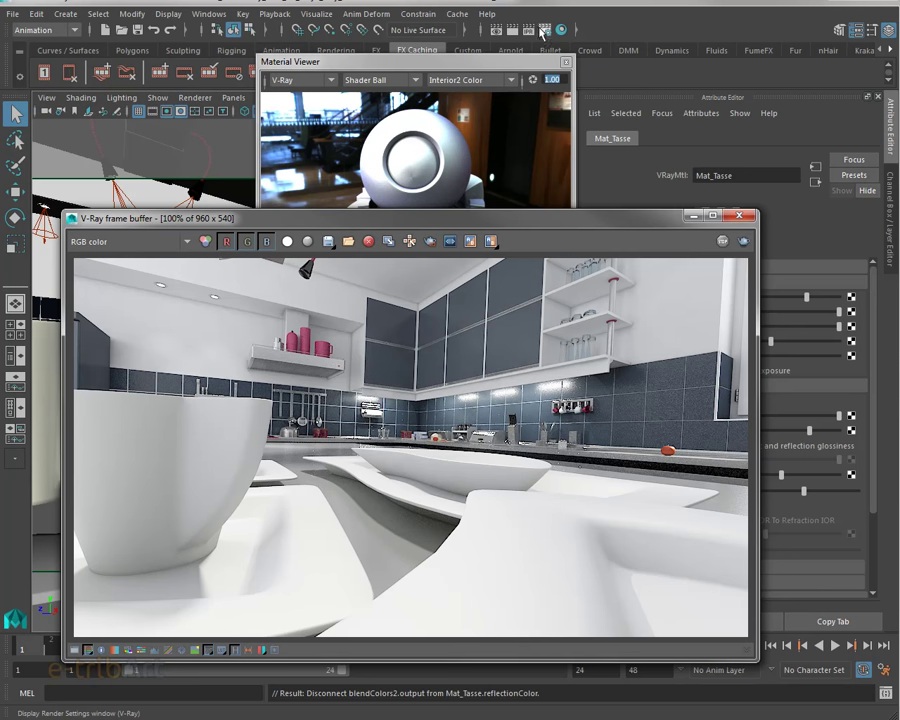
{"action": "left_click", "coordinate": [544, 31]}
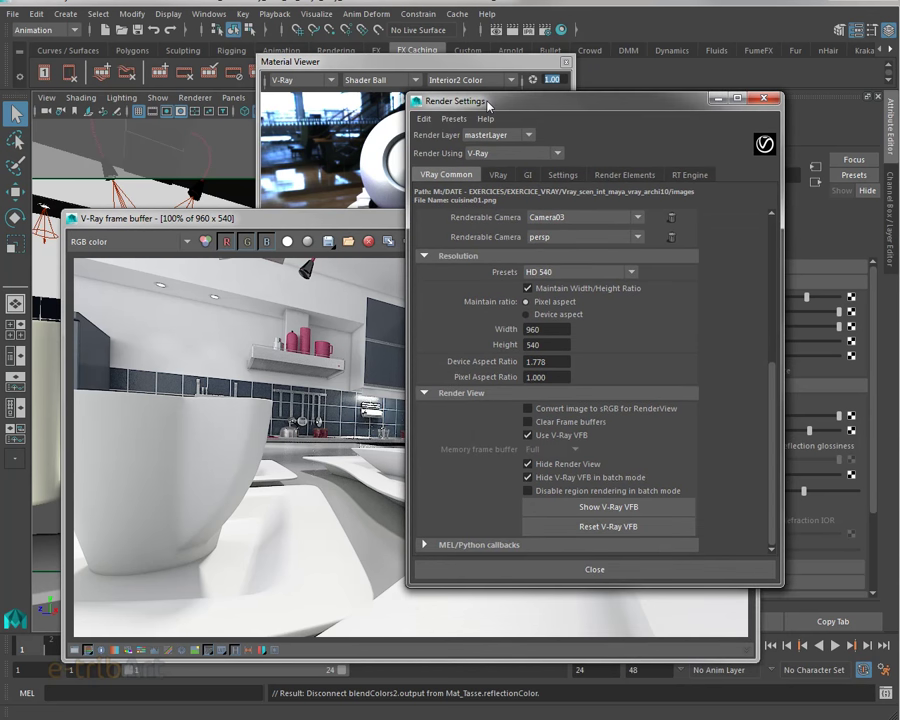
Review the GI tab's irradiance map and advanced GI options, then move Render Settings aside
{"action": "left_click", "coordinate": [527, 176]}
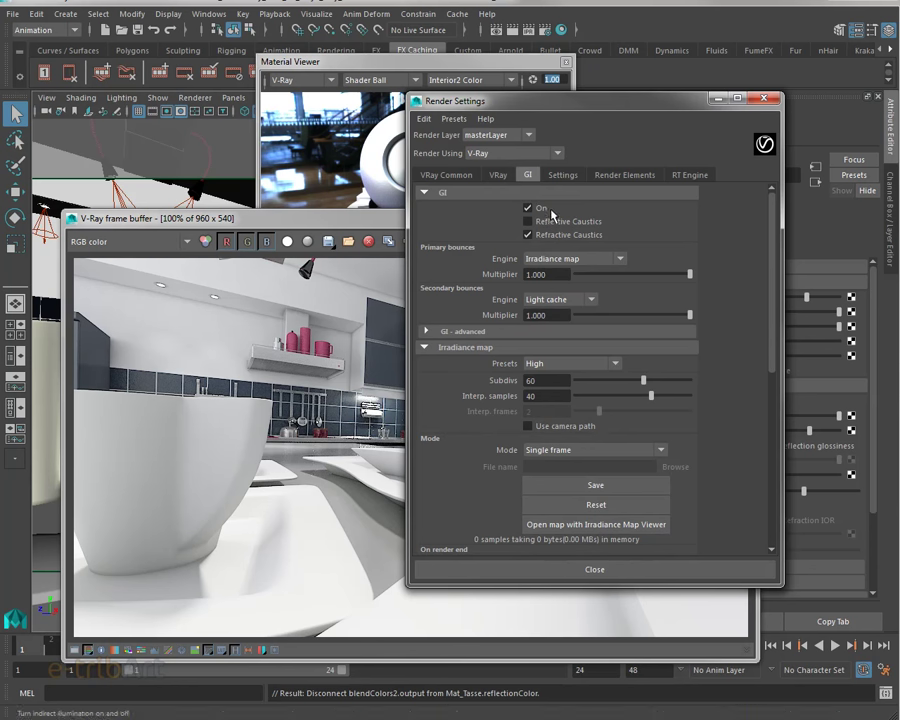
{"action": "left_click", "coordinate": [530, 333]}
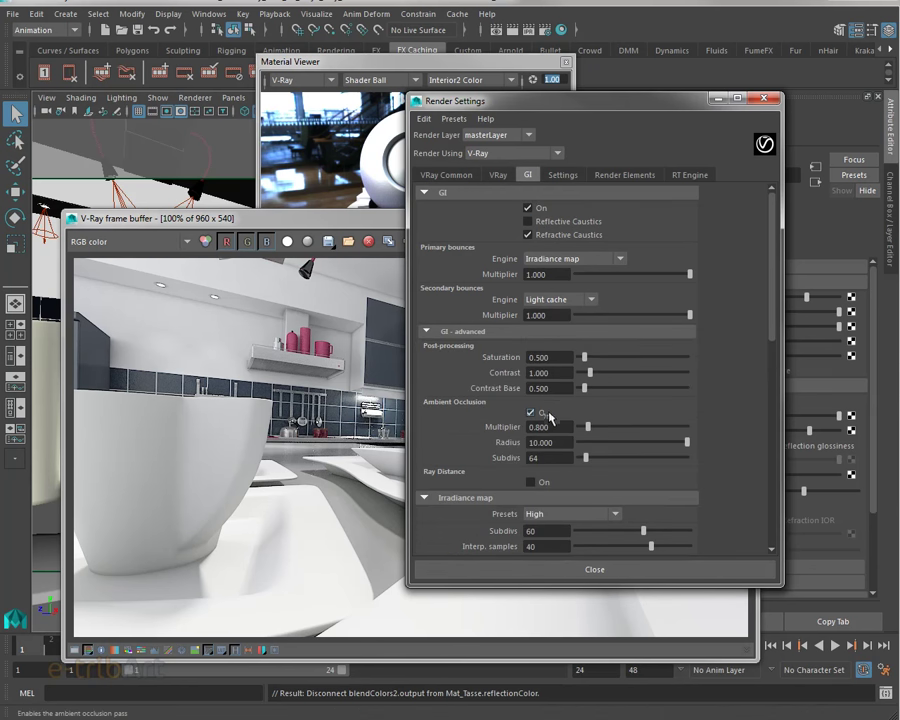
{"action": "left_click_drag", "start_coordinate": [772, 336], "coordinate": [761, 388]}
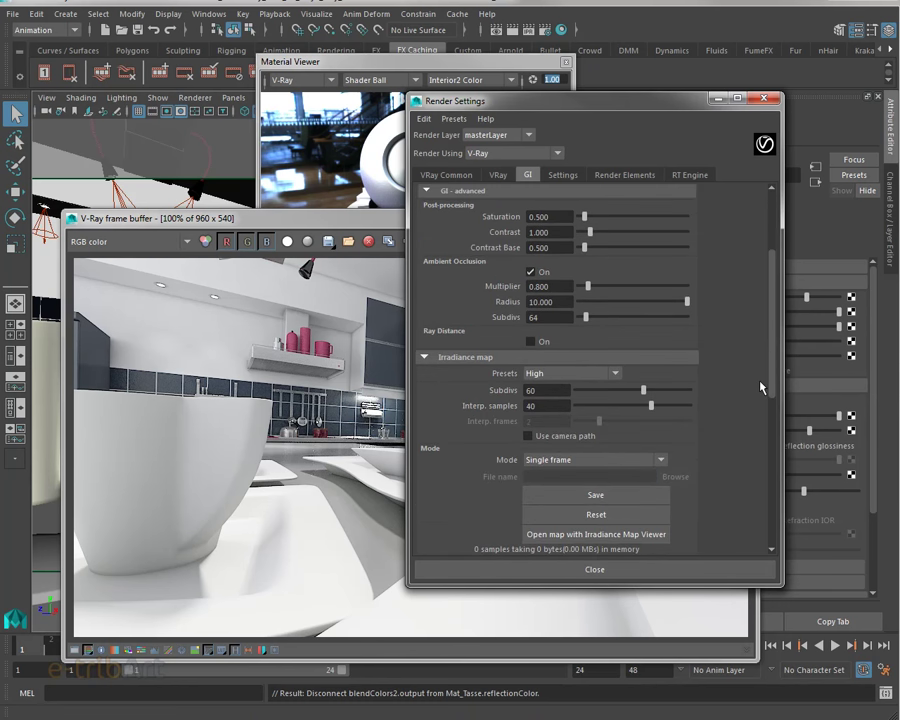
{"action": "scroll", "coordinate": [760, 390], "scroll_direction": "down", "scroll_amount": 2}
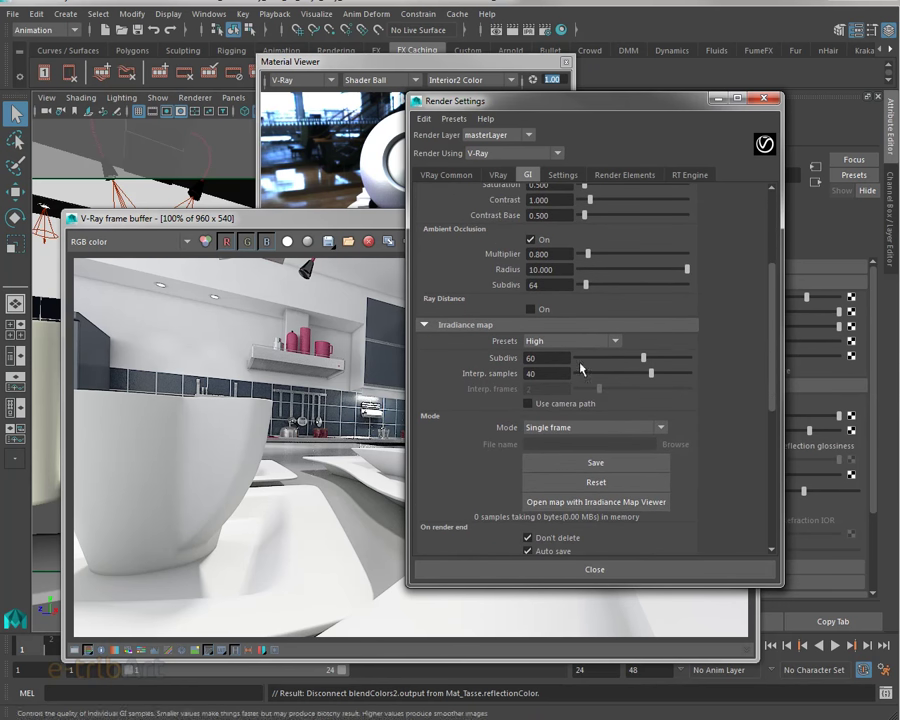
{"action": "left_click_drag", "start_coordinate": [775, 388], "coordinate": [776, 322]}
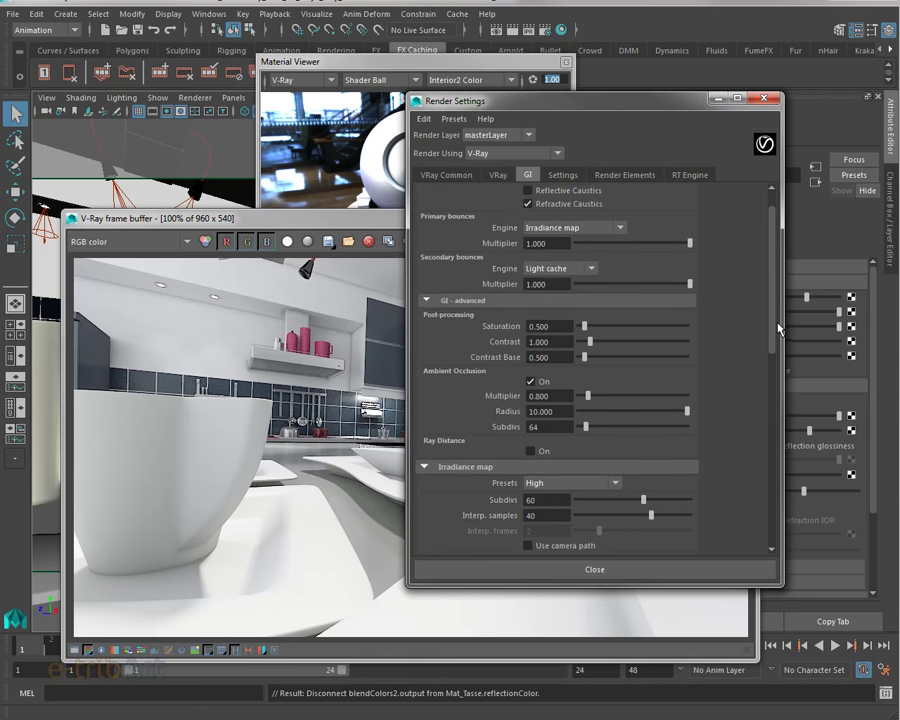
{"action": "left_click", "coordinate": [461, 338]}
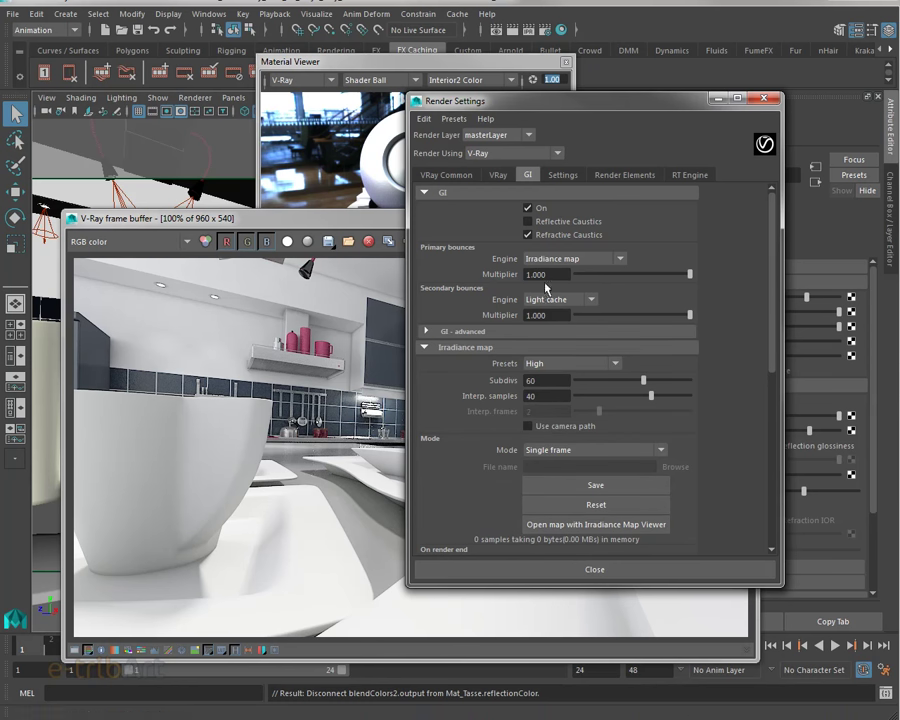
{"action": "left_click_drag", "start_coordinate": [630, 106], "coordinate": [899, 104]}
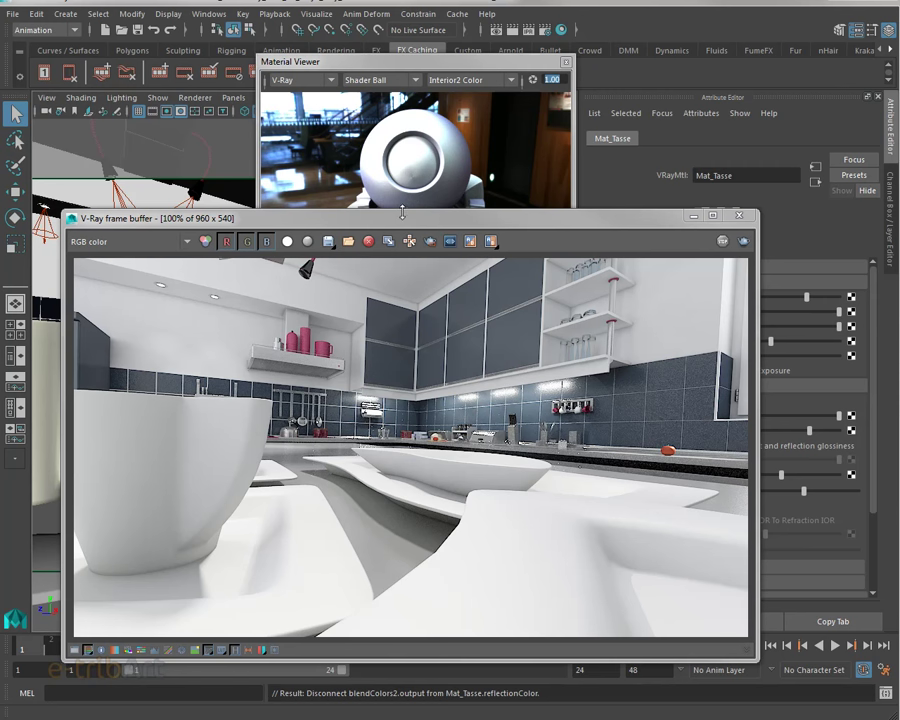
Arrange the frame buffer beside Mat_Tasse's attributes and push the Material Viewer off right
{"action": "left_click_drag", "start_coordinate": [402, 217], "coordinate": [469, 540]}
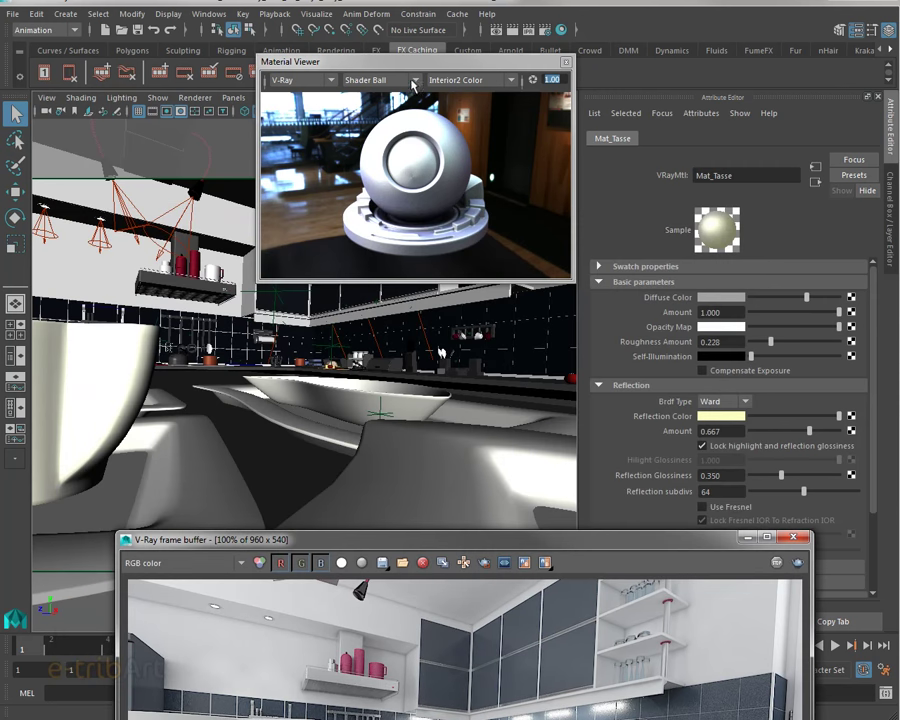
{"action": "left_click_drag", "start_coordinate": [411, 66], "coordinate": [785, 118]}
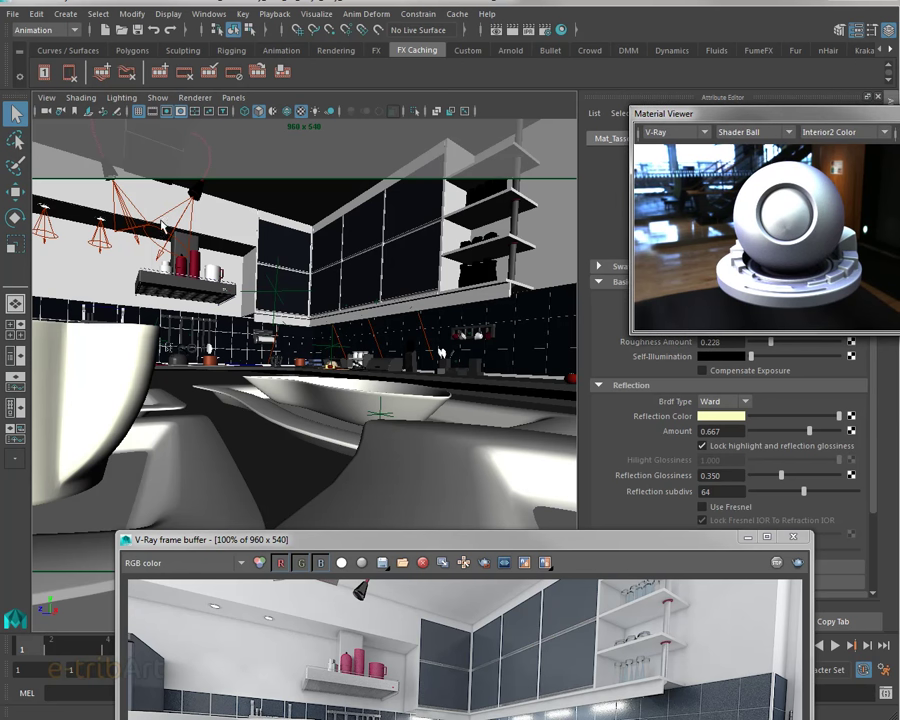
{"action": "left_click_drag", "start_coordinate": [742, 115], "coordinate": [452, 69]}
{"action": "mouse_move", "coordinate": [457, 540]}
{"action": "left_mouse_down"}
{"action": "mouse_move", "coordinate": [422, 178]}
{"action": "mouse_move", "coordinate": [375, 252]}
{"action": "left_mouse_up"}
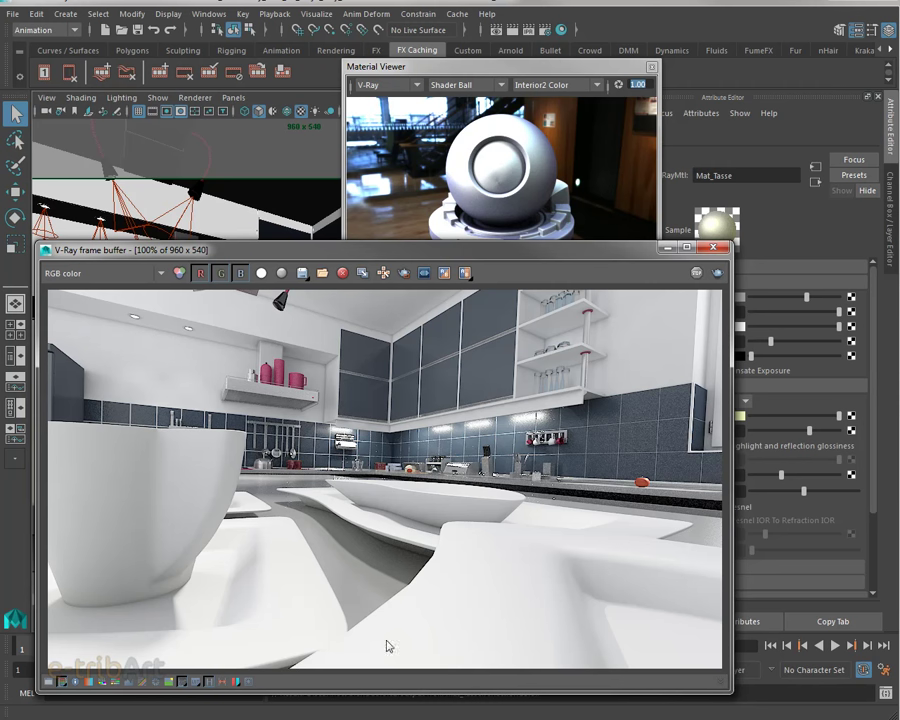
{"action": "left_click_drag", "start_coordinate": [566, 260], "coordinate": [442, 252]}
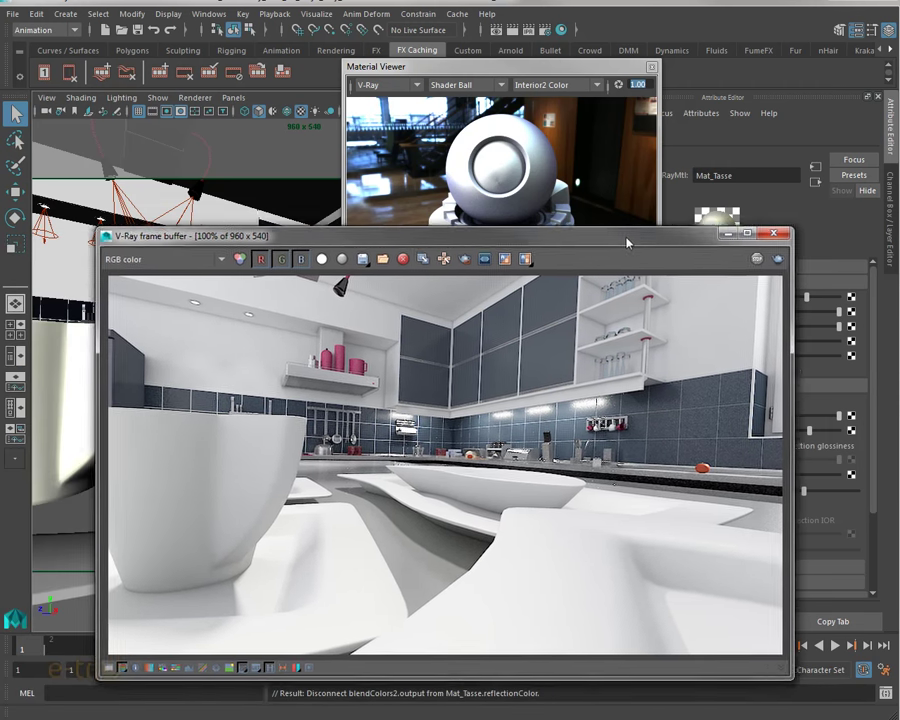
{"action": "left_click_drag", "start_coordinate": [442, 252], "coordinate": [605, 232]}
{"action": "left_click_drag", "start_coordinate": [512, 76], "coordinate": [899, 100]}
Set Mat_Tasse's reflection amount to 0.163 and reflection glossiness to 0.780
{"action": "left_click_drag", "start_coordinate": [636, 224], "coordinate": [505, 172]}
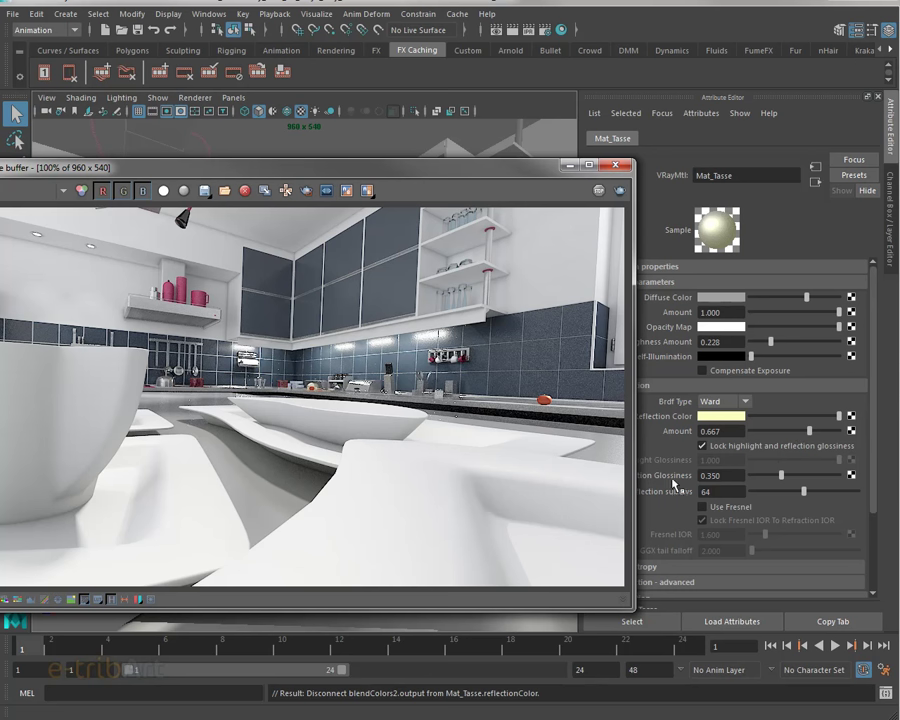
{"action": "left_click_drag", "start_coordinate": [781, 475], "coordinate": [828, 480]}
{"action": "mouse_move", "coordinate": [809, 432]}
{"action": "left_mouse_down"}
{"action": "mouse_move", "coordinate": [777, 434]}
{"action": "mouse_move", "coordinate": [766, 452]}
{"action": "left_mouse_up"}
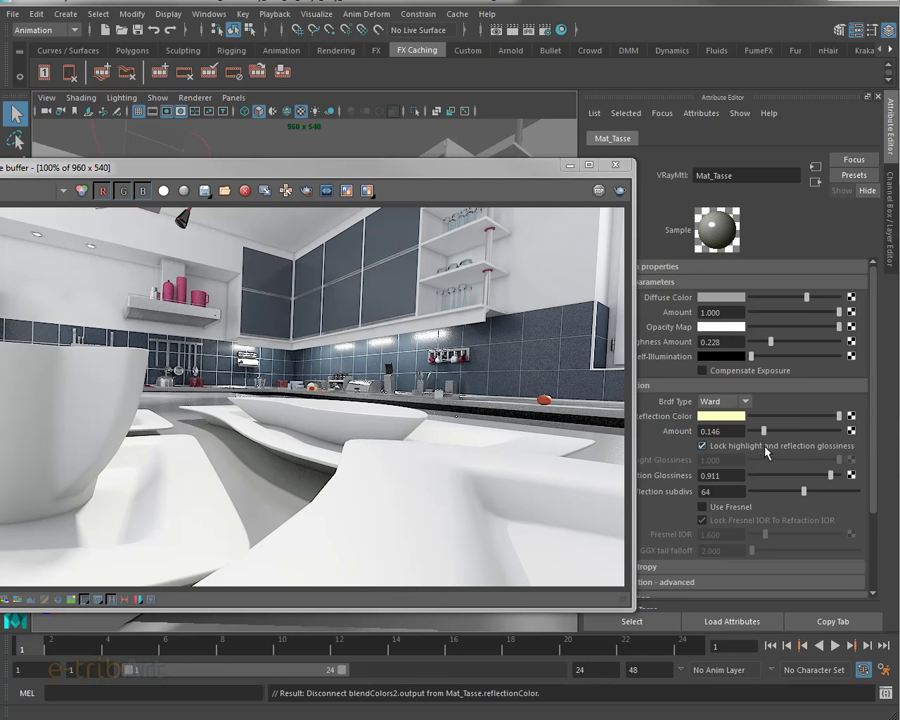
{"action": "left_click_drag", "start_coordinate": [761, 435], "coordinate": [766, 440]}
{"action": "left_click_drag", "start_coordinate": [765, 431], "coordinate": [768, 431]}
{"action": "left_click_drag", "start_coordinate": [826, 482], "coordinate": [819, 491]}
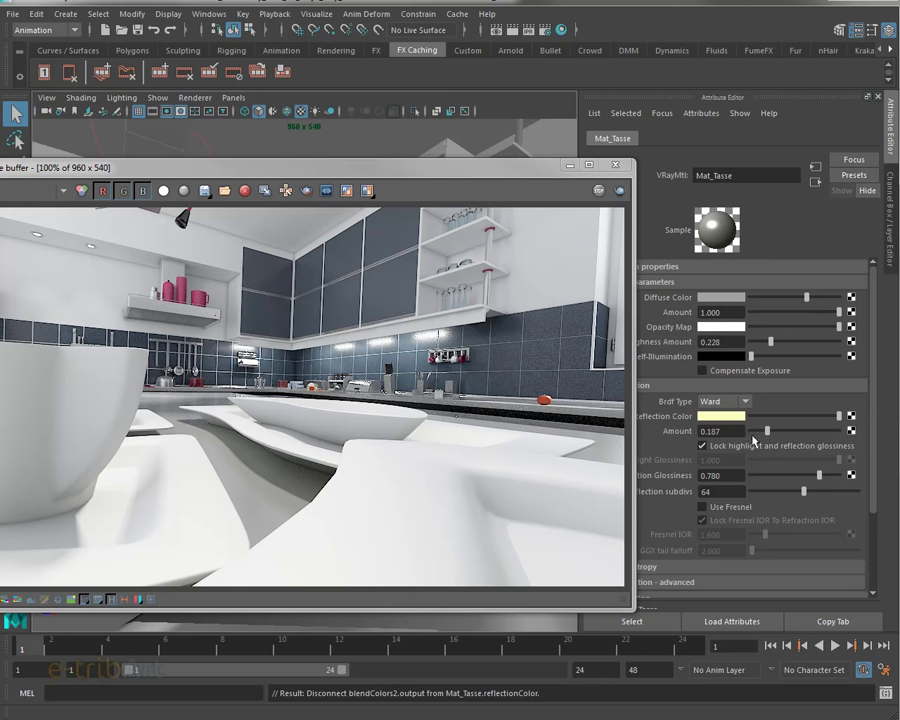
{"action": "left_click_drag", "start_coordinate": [768, 431], "coordinate": [766, 433]}
Bring the Material Viewer back and place it at the upper middle of the screen
{"action": "left_click", "coordinate": [717, 230]}
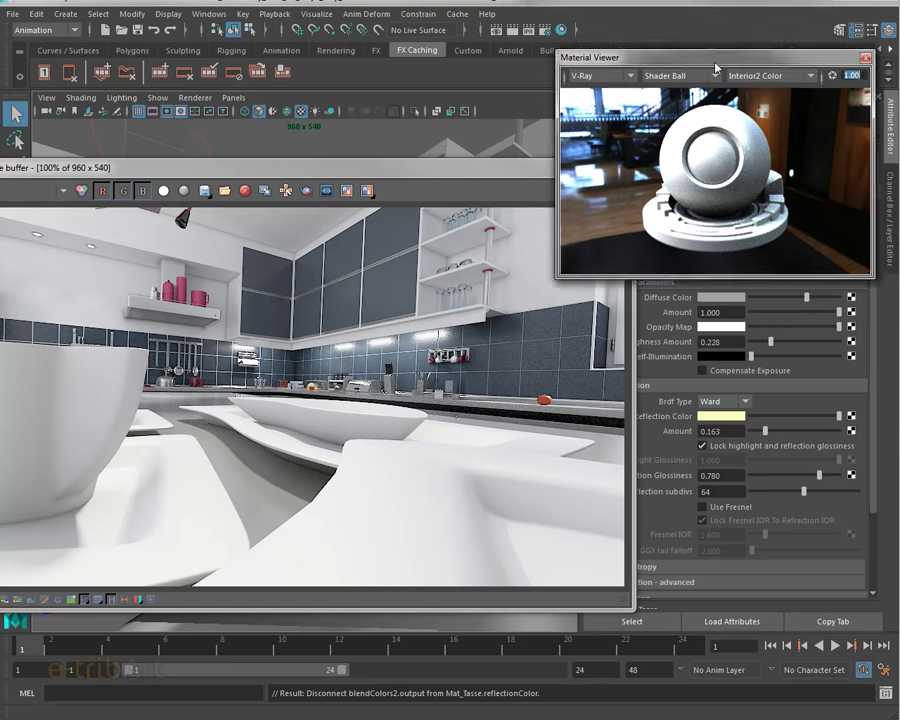
{"action": "left_click_drag", "start_coordinate": [714, 54], "coordinate": [676, 10]}
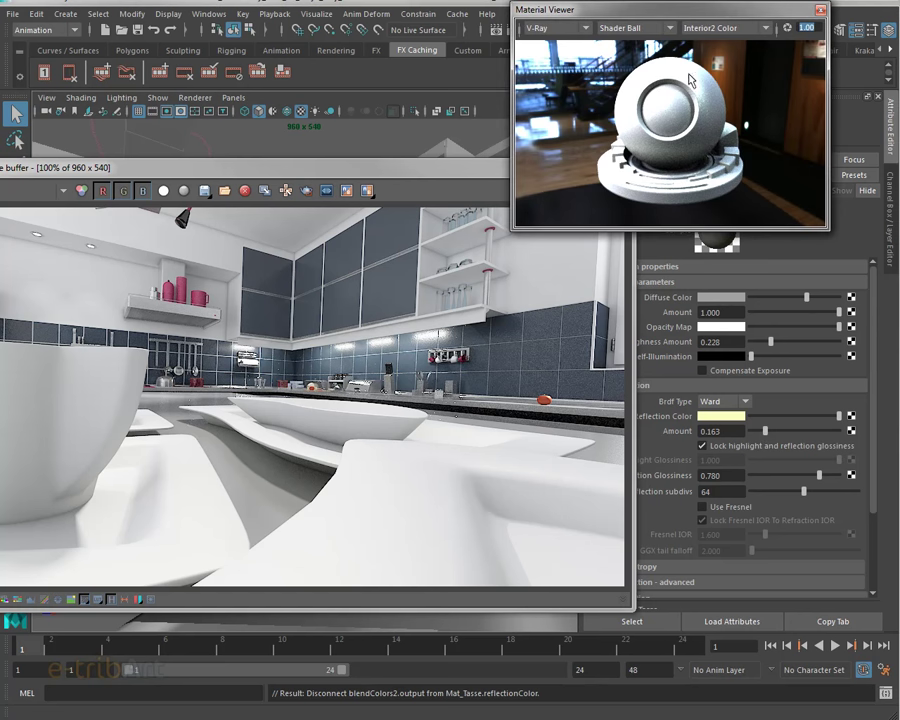
{"action": "left_click_drag", "start_coordinate": [572, 10], "coordinate": [373, 25]}
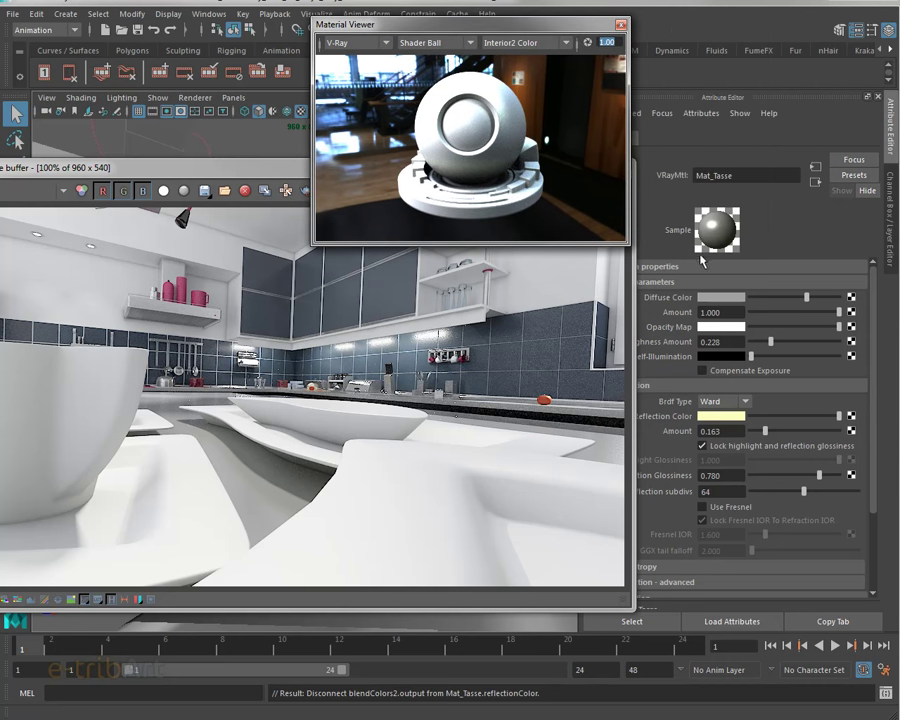
Reposition the V-Ray frame buffer and re-render the kitchen scene with the updated cup
{"action": "left_click_drag", "start_coordinate": [243, 181], "coordinate": [371, 170]}
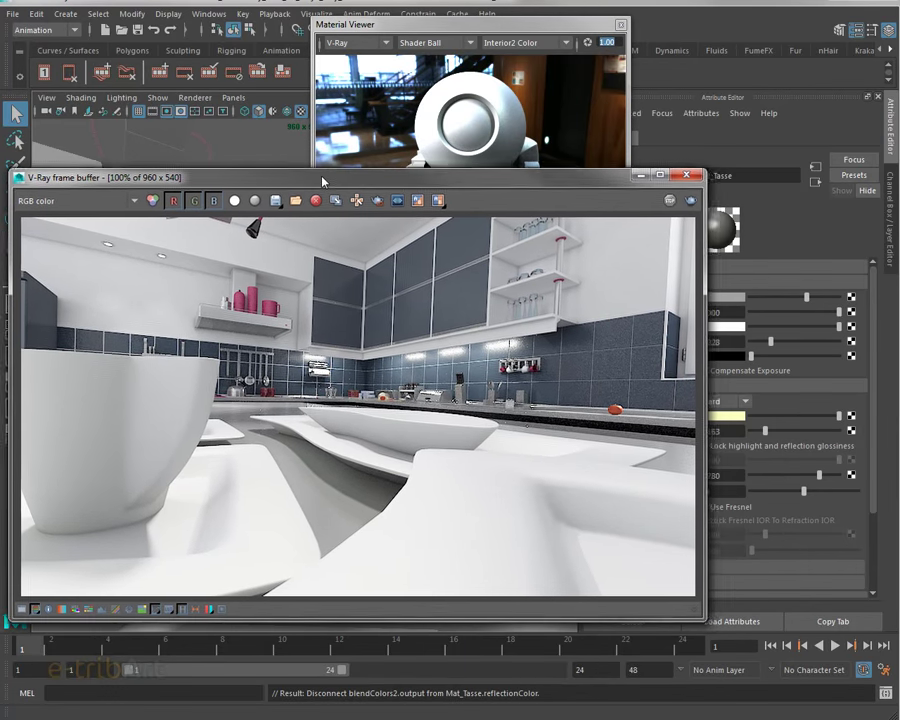
{"action": "mouse_move", "coordinate": [371, 170]}
{"action": "left_mouse_down"}
{"action": "mouse_move", "coordinate": [333, 181]}
{"action": "mouse_move", "coordinate": [511, 271]}
{"action": "left_mouse_up"}
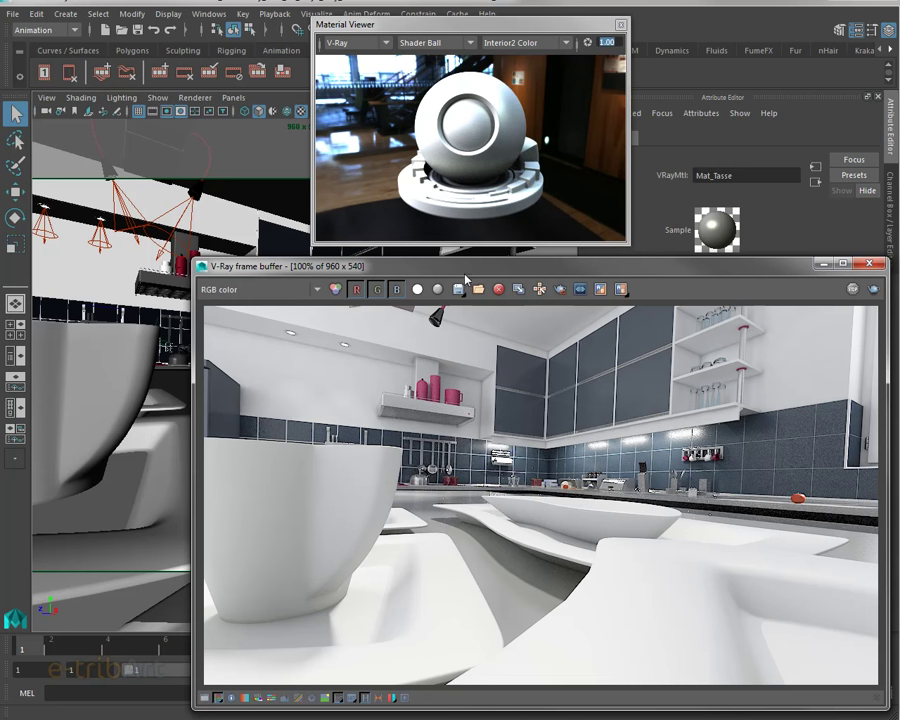
{"action": "left_click_drag", "start_coordinate": [465, 275], "coordinate": [459, 266]}
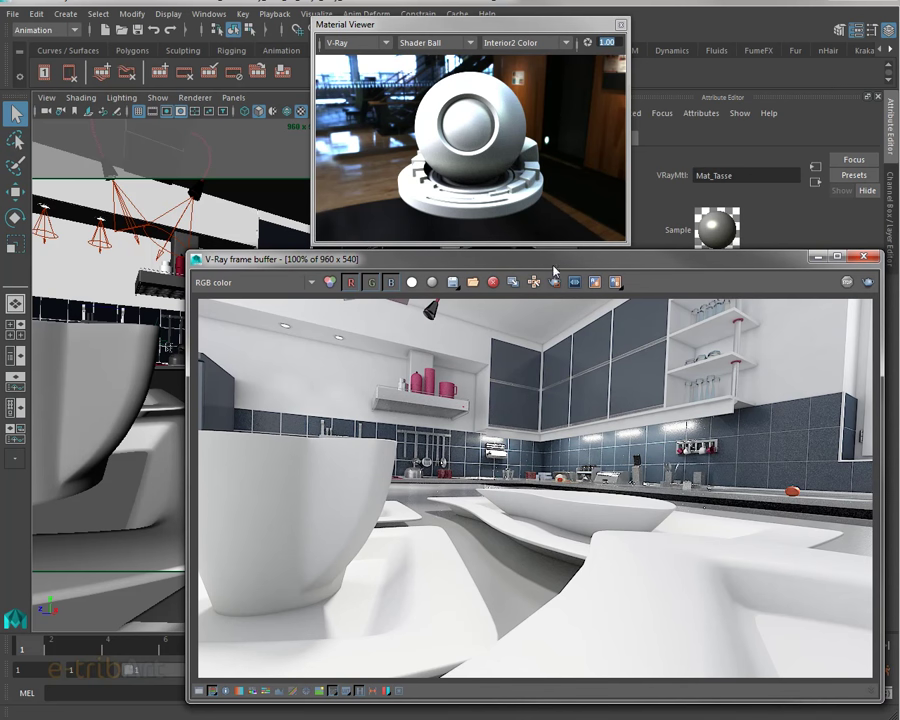
{"action": "left_click", "coordinate": [867, 284]}
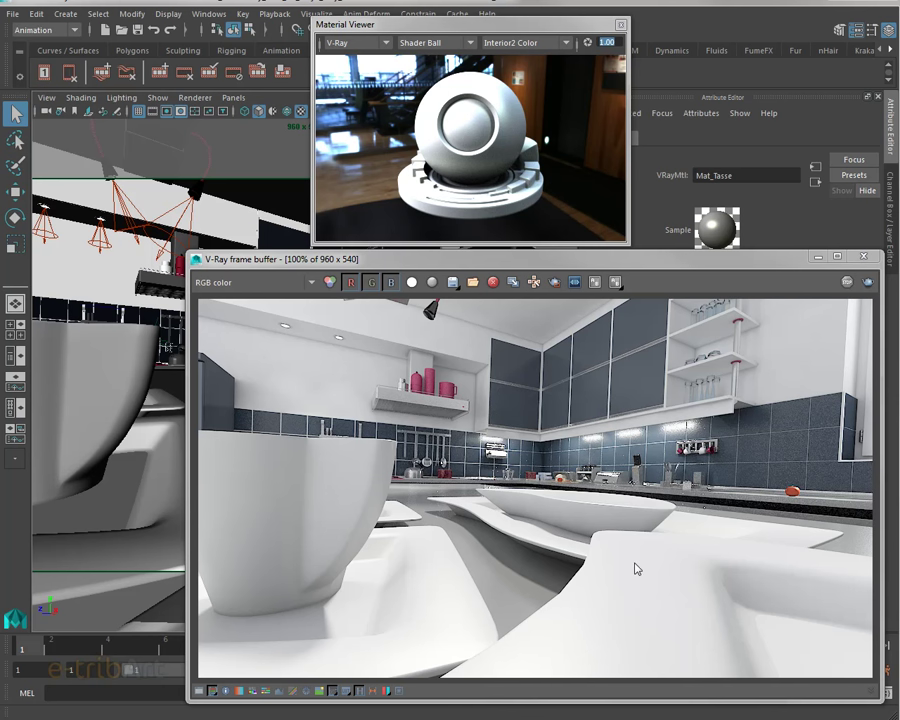
{"action": "left_click", "coordinate": [214, 696]}
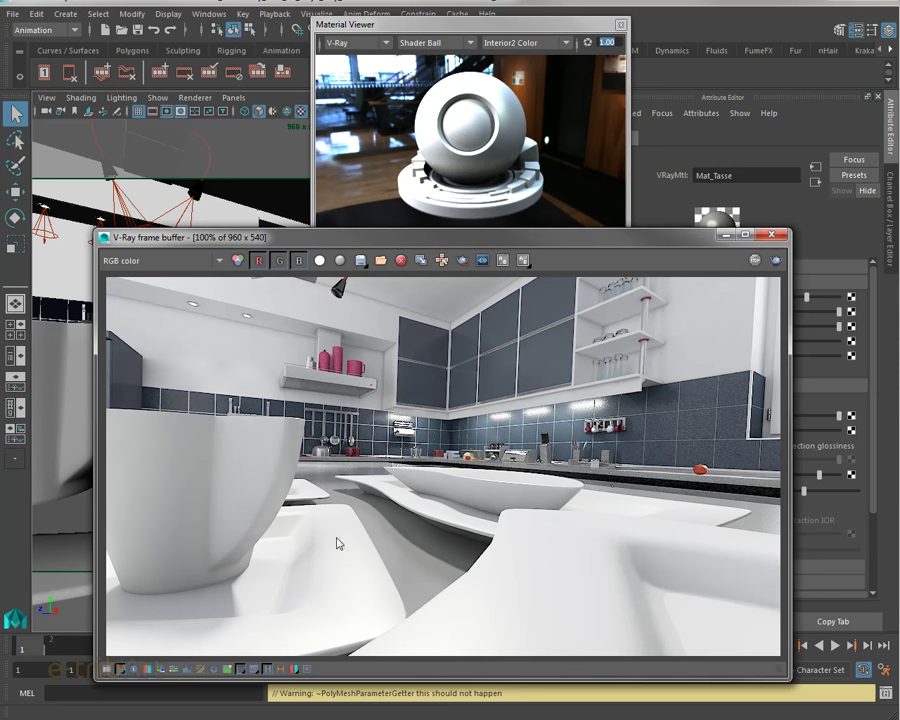
Slide the frame buffer aside to uncover Mat_Tasse's attributes next to the render
{"action": "left_click_drag", "start_coordinate": [613, 247], "coordinate": [431, 225]}
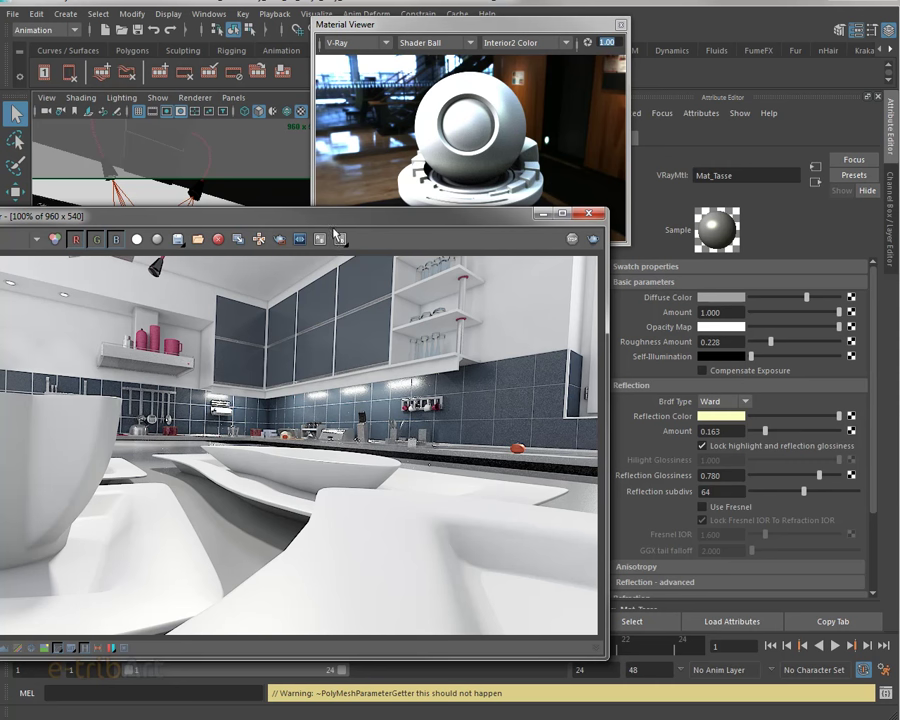
{"action": "left_click_drag", "start_coordinate": [336, 220], "coordinate": [518, 227]}
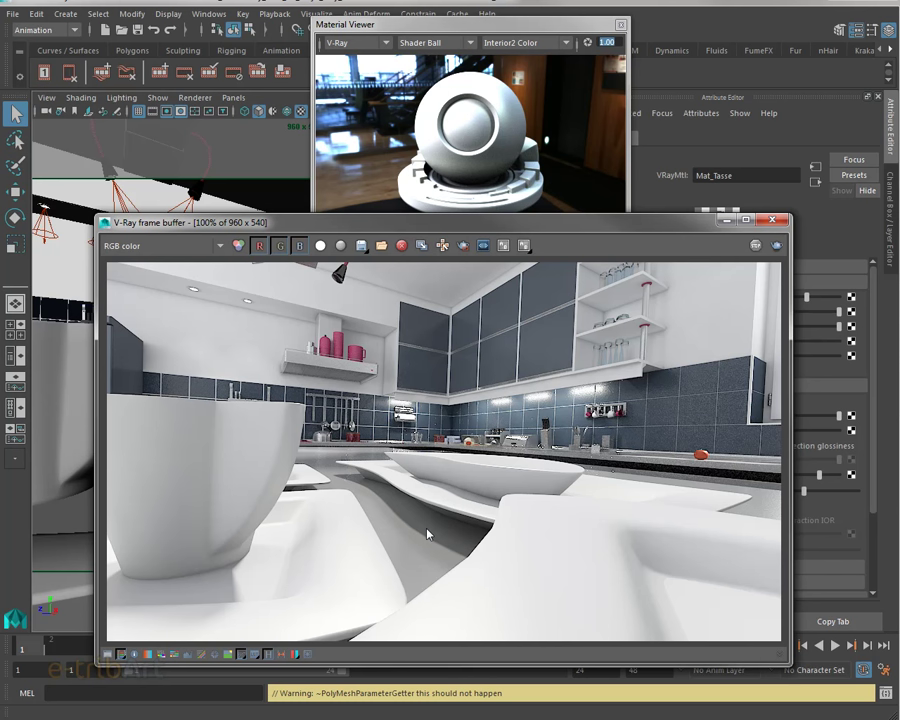
{"action": "mouse_move", "coordinate": [568, 232]}
{"action": "left_mouse_down"}
{"action": "mouse_move", "coordinate": [448, 226]}
{"action": "mouse_move", "coordinate": [476, 232]}
{"action": "mouse_move", "coordinate": [466, 233]}
{"action": "left_mouse_up"}
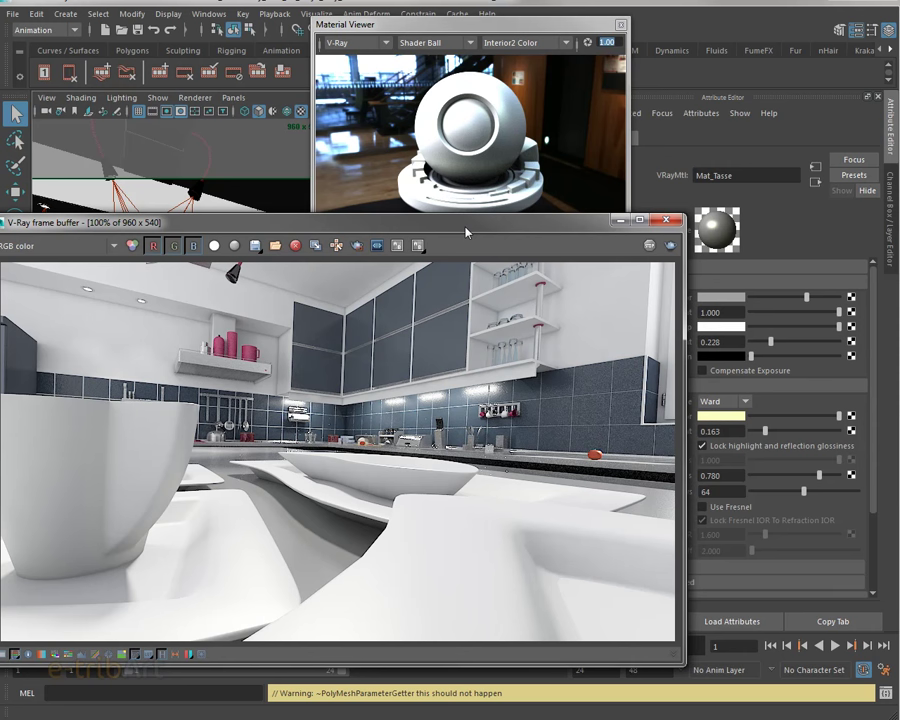
{"action": "left_click_drag", "start_coordinate": [466, 233], "coordinate": [490, 233]}
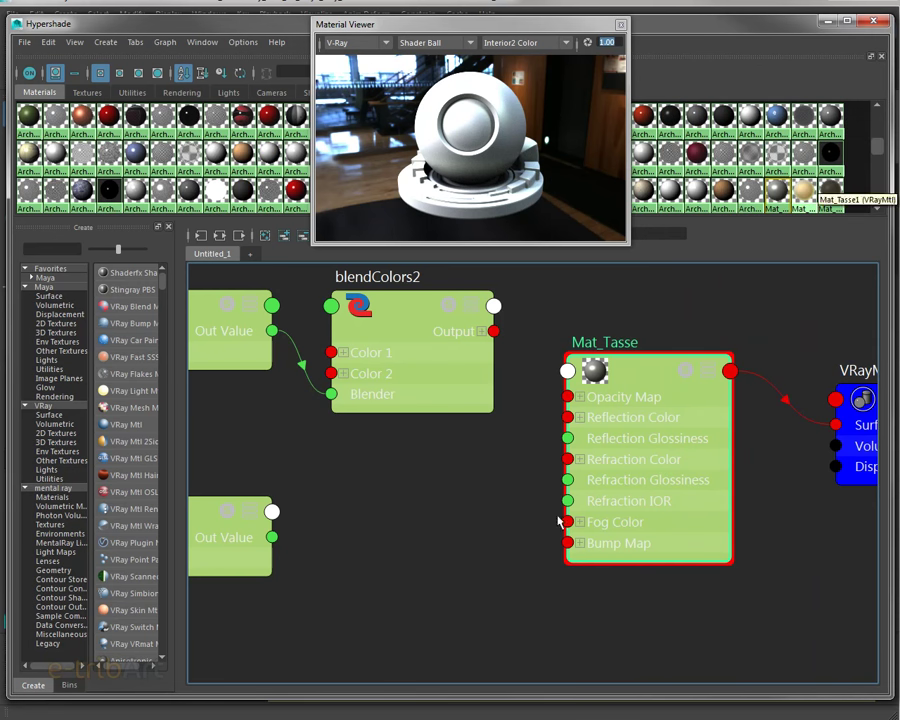
Bring the ramp nodes into view and collapse samplerInfo1 to Facing Ratio and Message
{"action": "scroll", "coordinate": [549, 530], "scroll_direction": "down", "scroll_amount": 3}
{"action": "scroll", "coordinate": [547, 530], "scroll_direction": "down", "scroll_amount": 2}
{"action": "mouse_move", "coordinate": [490, 526]}
{"action": "middle_mouse_down", "text": "alt"}
{"action": "mouse_move", "coordinate": [551, 493]}
{"action": "mouse_move", "coordinate": [522, 483]}
{"action": "middle_mouse_up", "text": "alt"}
{"action": "scroll", "coordinate": [518, 482], "scroll_direction": "up", "scroll_amount": 1}
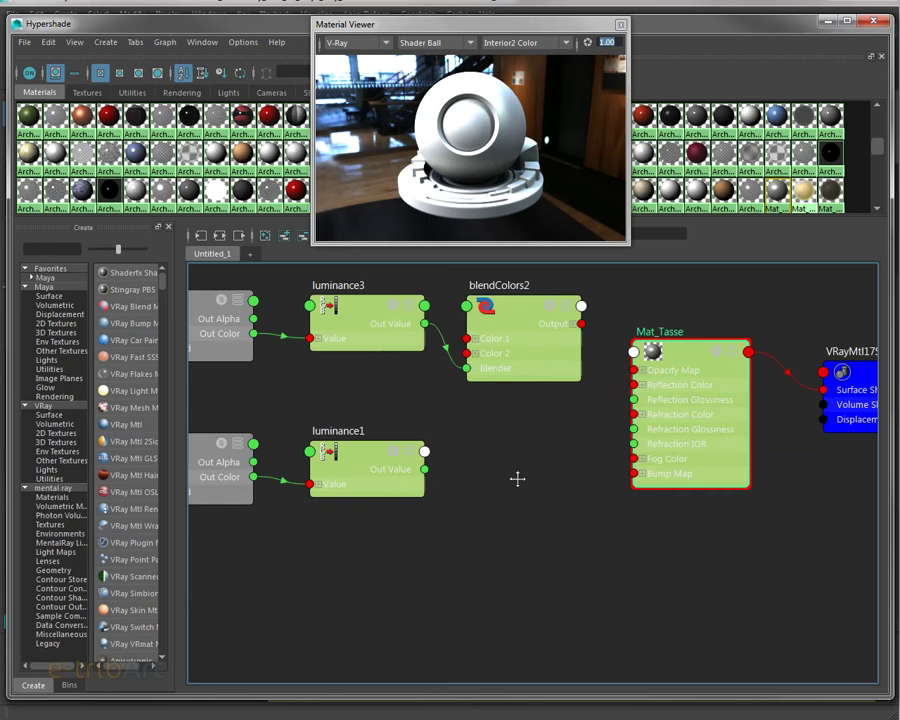
{"action": "scroll", "coordinate": [511, 513], "scroll_direction": "up", "scroll_amount": 1}
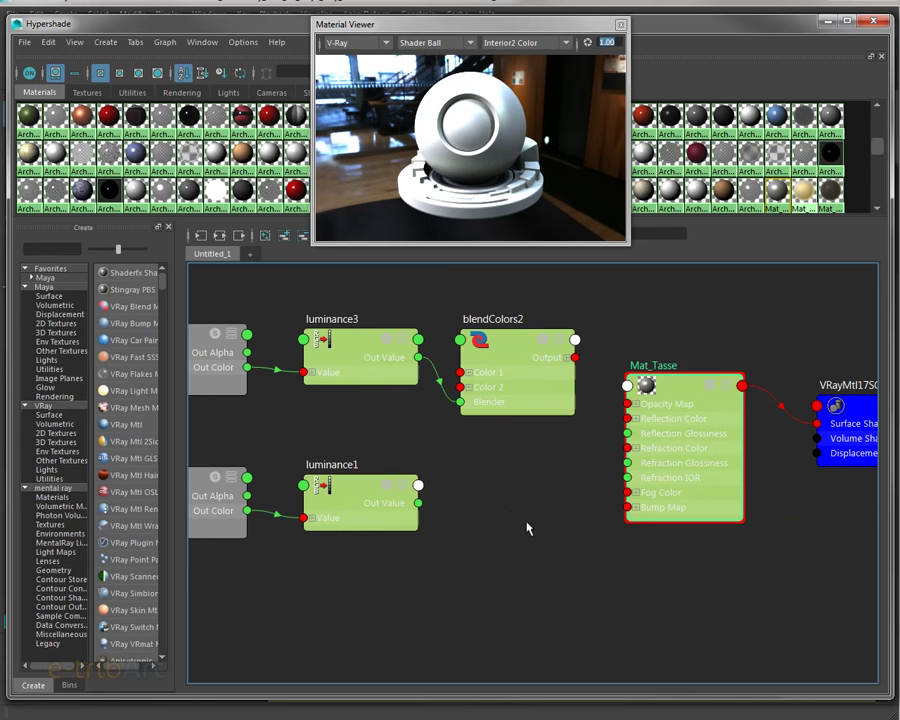
{"action": "middle_click_drag", "start_coordinate": [502, 506], "coordinate": [656, 492], "text": "alt"}
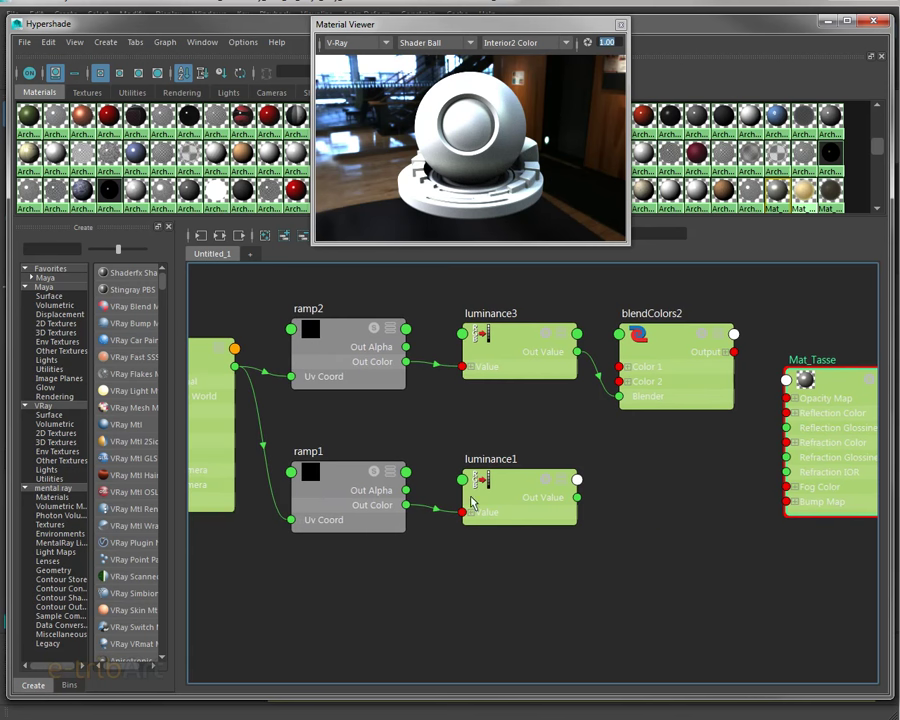
{"action": "scroll", "coordinate": [467, 506], "scroll_direction": "down", "scroll_amount": 2}
{"action": "scroll", "coordinate": [278, 458], "scroll_direction": "up", "scroll_amount": 2}
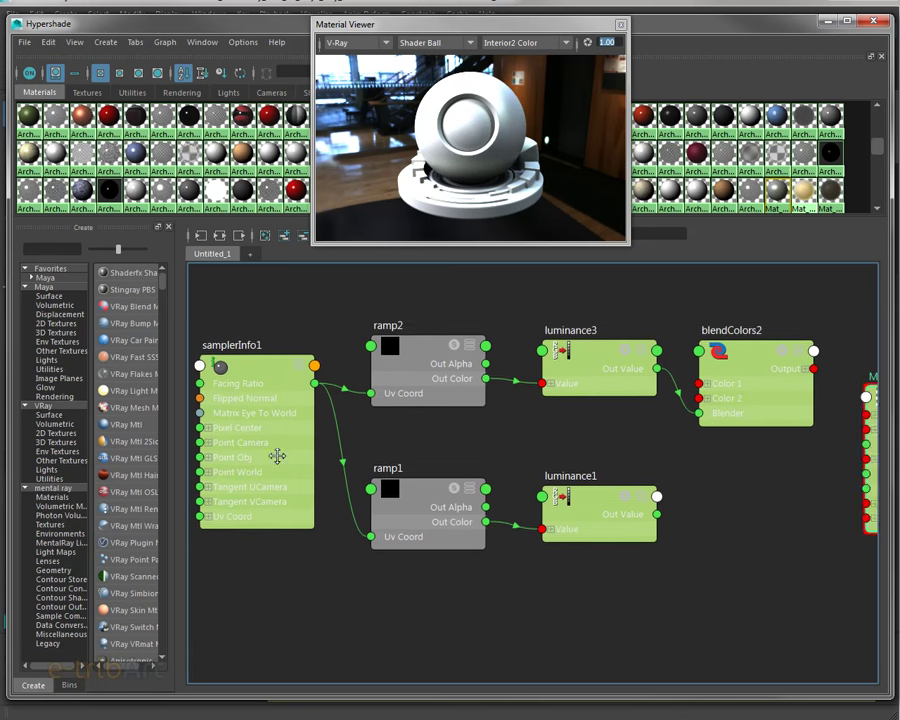
{"action": "middle_click_drag", "start_coordinate": [278, 458], "coordinate": [310, 486], "text": "alt"}
{"action": "scroll", "coordinate": [286, 442], "scroll_direction": "up", "scroll_amount": 2}
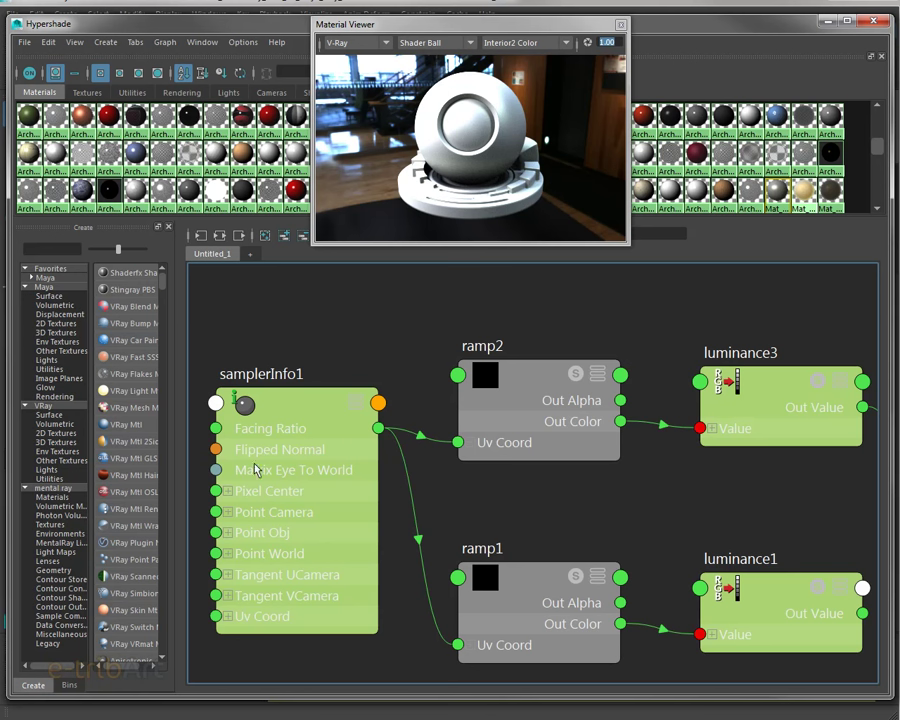
{"action": "left_click", "coordinate": [356, 404]}
{"action": "left_click", "coordinate": [356, 404]}
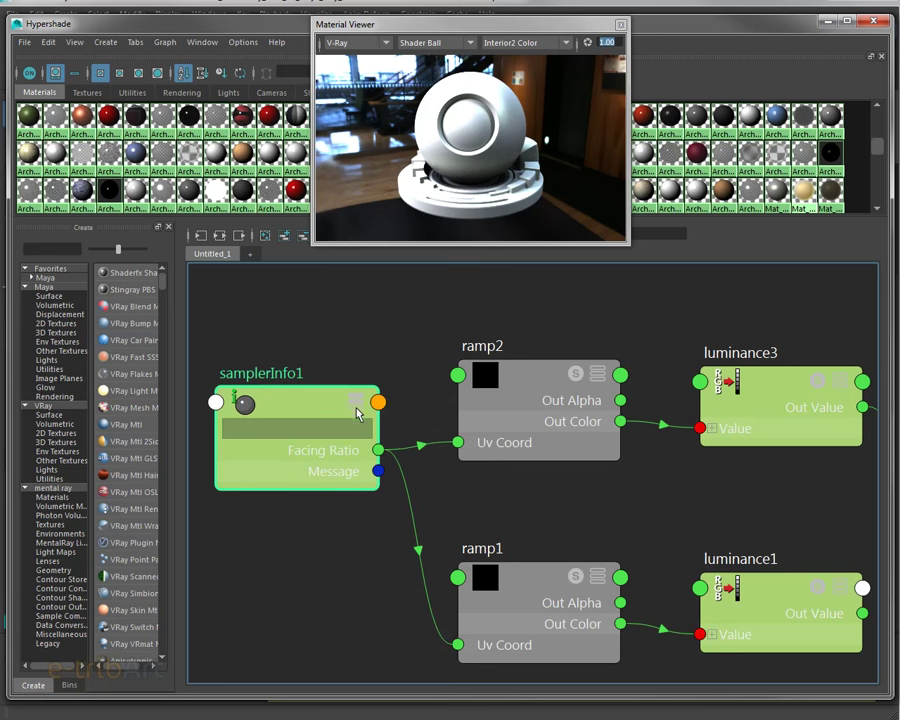
{"action": "left_click_drag", "start_coordinate": [283, 410], "coordinate": [284, 418]}
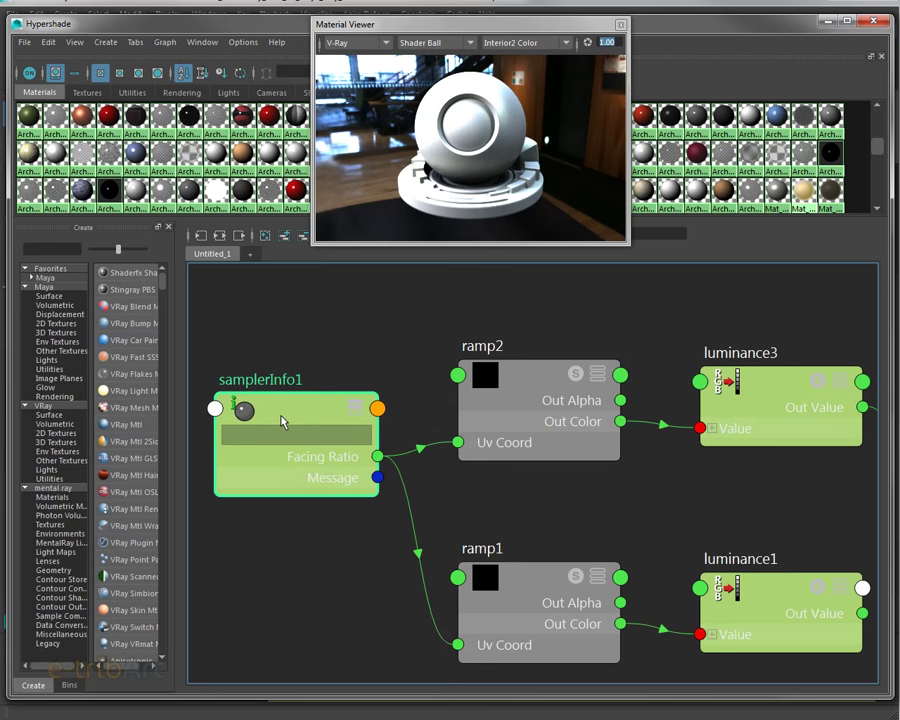
Wire blendColors2's Output into Mat_Tasse's Reflection Color, then select blendColors2
{"action": "mouse_move", "coordinate": [584, 519]}
{"action": "middle_mouse_down", "text": "alt"}
{"action": "mouse_move", "coordinate": [542, 497]}
{"action": "mouse_move", "coordinate": [471, 550]}
{"action": "mouse_move", "coordinate": [418, 518]}
{"action": "middle_mouse_up", "text": "alt"}
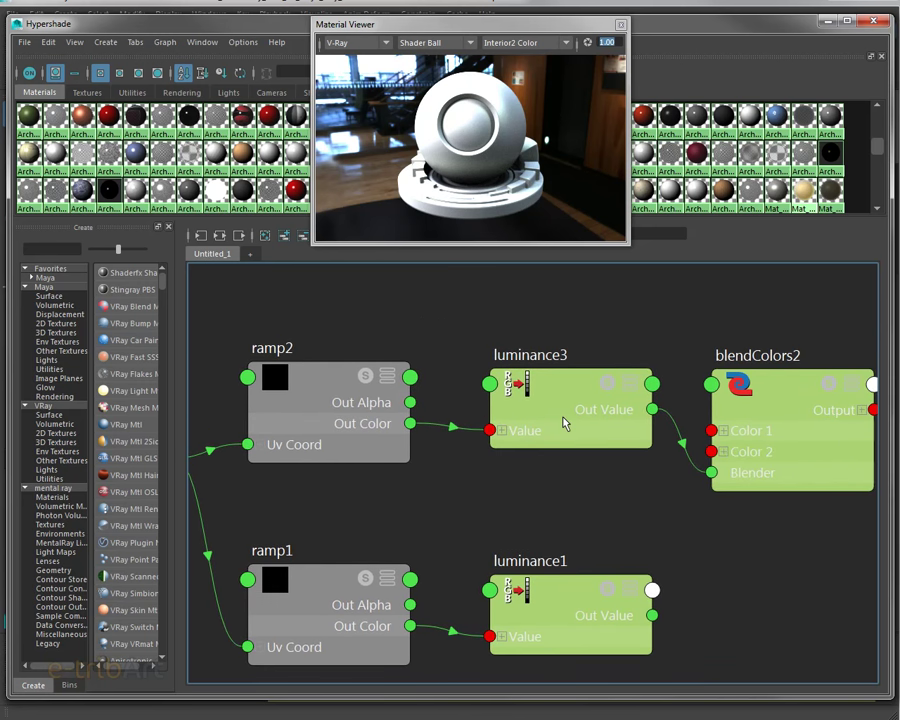
{"action": "left_click_drag", "start_coordinate": [567, 412], "coordinate": [551, 410]}
{"action": "middle_click_drag", "start_coordinate": [751, 435], "coordinate": [566, 410], "text": "alt"}
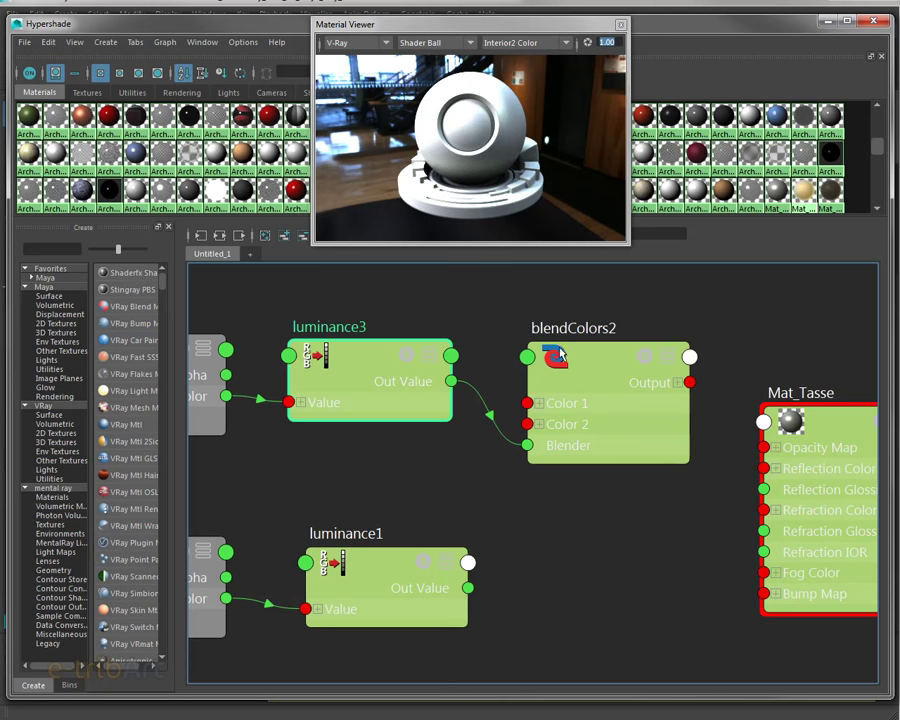
{"action": "left_click_drag", "start_coordinate": [690, 382], "coordinate": [767, 477]}
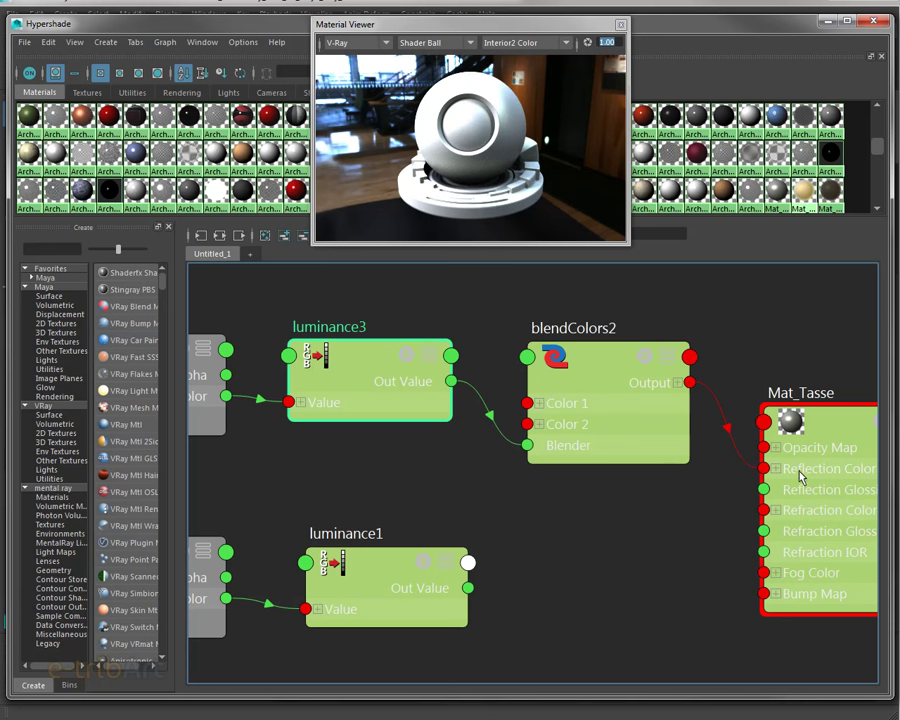
{"action": "left_click", "coordinate": [597, 379]}
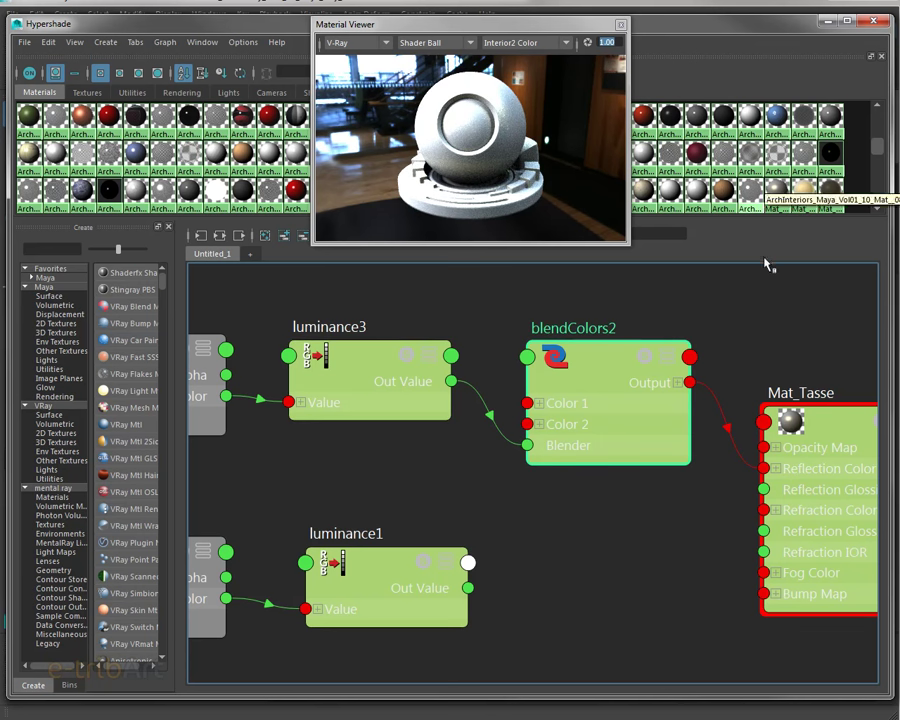
Float blendColors2's attributes in their own window and bring back a taller Hypershade
{"action": "left_click_drag", "start_coordinate": [281, 37], "coordinate": [356, 457]}
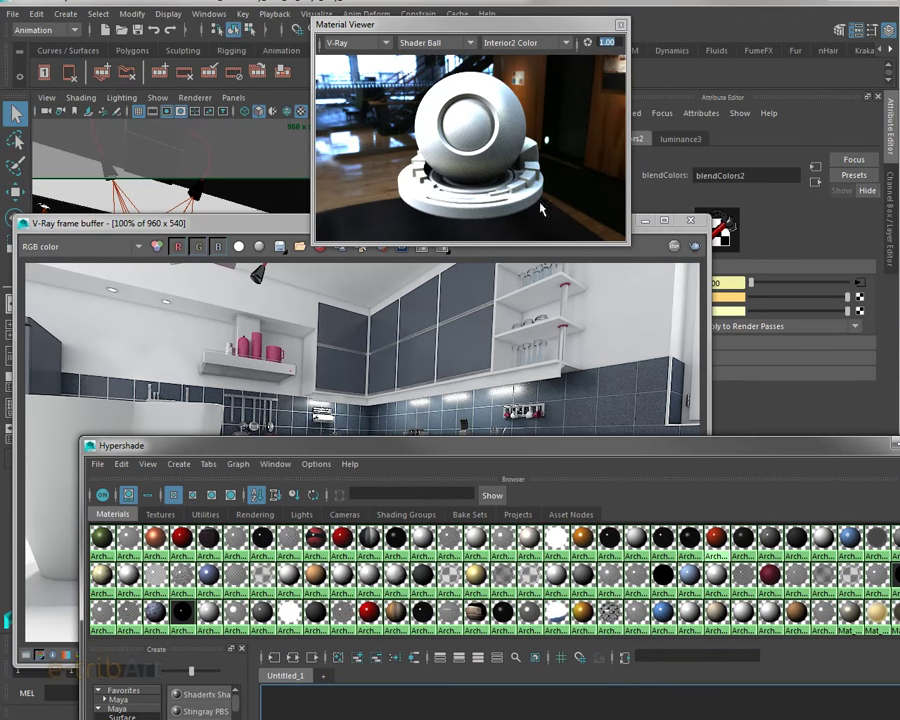
{"action": "mouse_move", "coordinate": [722, 97]}
{"action": "left_mouse_down"}
{"action": "mouse_move", "coordinate": [634, 38]}
{"action": "mouse_move", "coordinate": [669, 58]}
{"action": "left_mouse_up"}
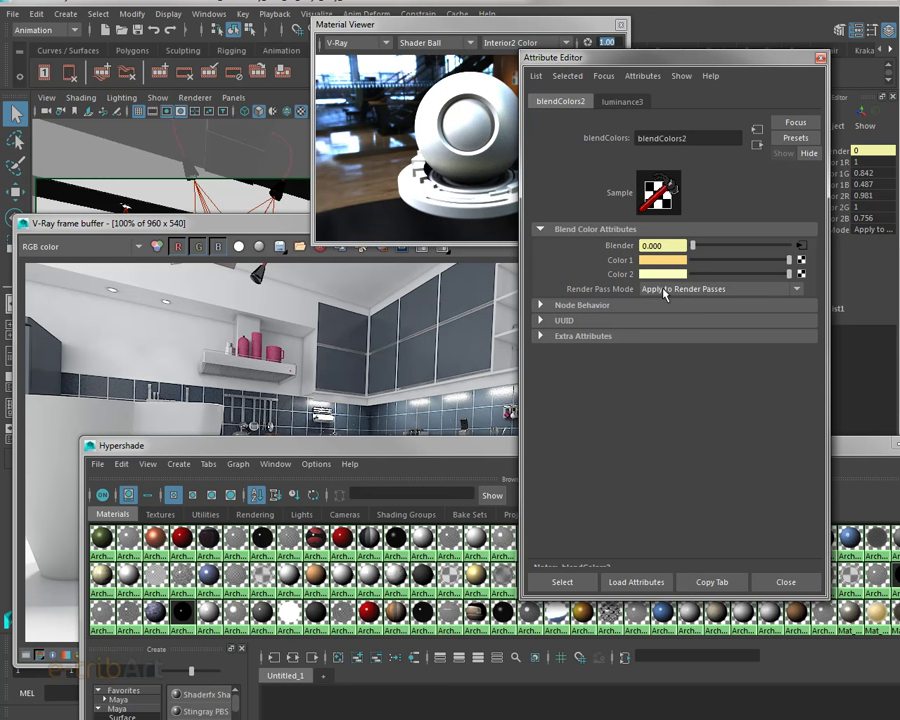
{"action": "mouse_move", "coordinate": [480, 446]}
{"action": "left_mouse_down"}
{"action": "mouse_move", "coordinate": [406, 233]}
{"action": "mouse_move", "coordinate": [408, 118]}
{"action": "left_mouse_up"}
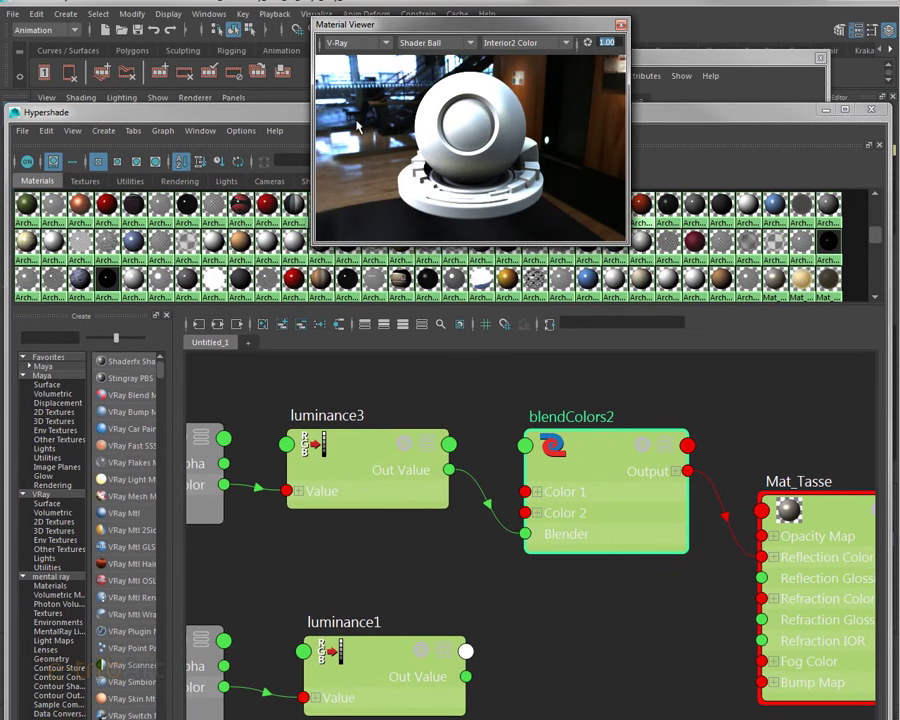
{"action": "left_click_drag", "start_coordinate": [287, 105], "coordinate": [287, 76]}
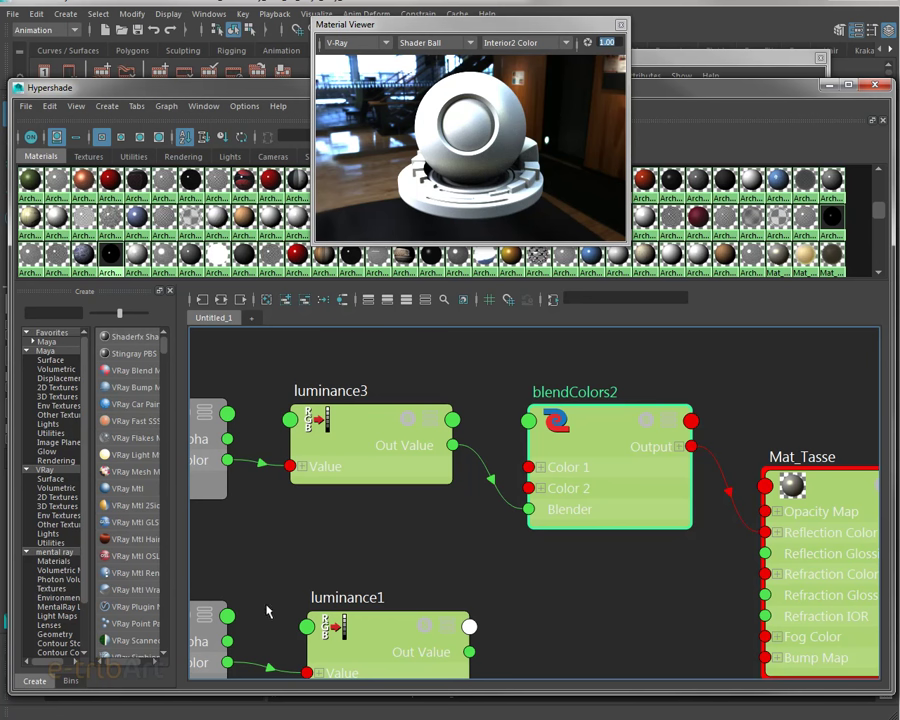
{"action": "scroll", "coordinate": [354, 640], "scroll_direction": "down", "scroll_amount": 3}
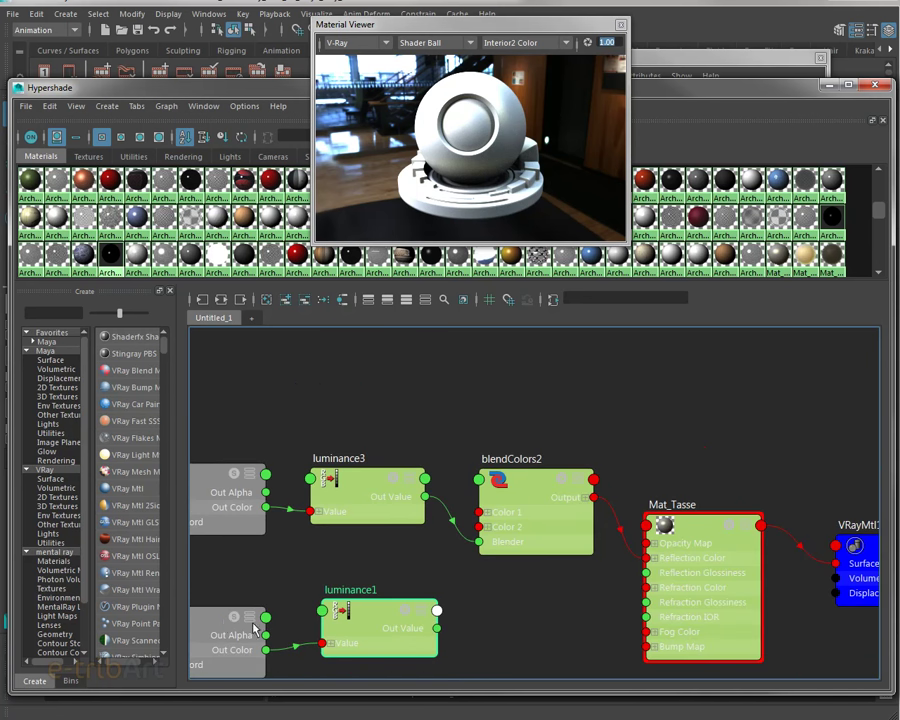
{"action": "scroll", "coordinate": [220, 610], "scroll_direction": "down", "scroll_amount": 2}
{"action": "middle_click_drag", "start_coordinate": [241, 598], "coordinate": [455, 598], "text": "alt"}
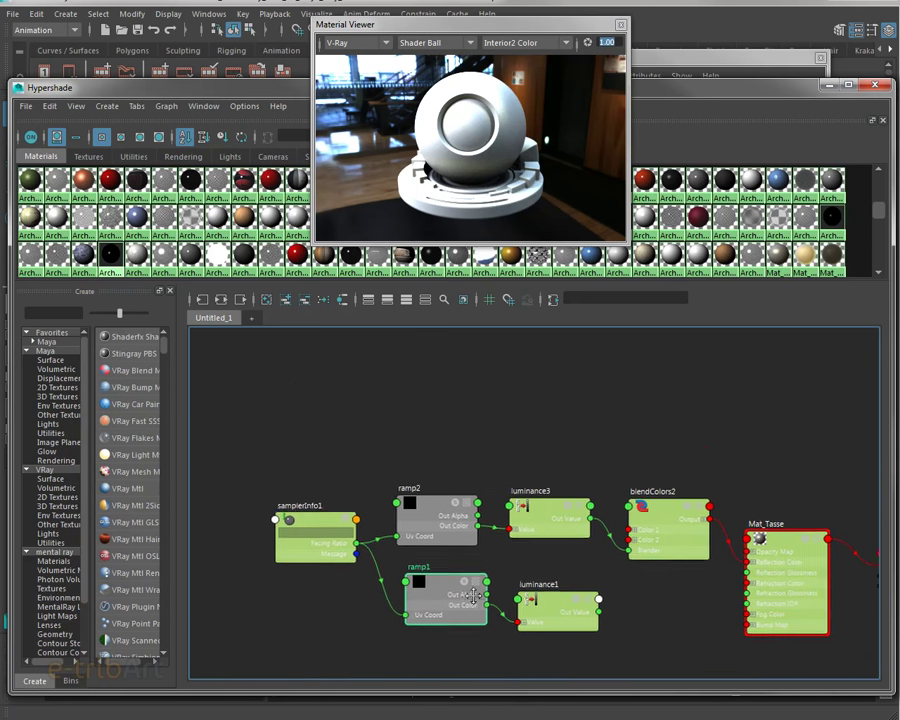
{"action": "scroll", "coordinate": [556, 619], "scroll_direction": "up", "scroll_amount": 2}
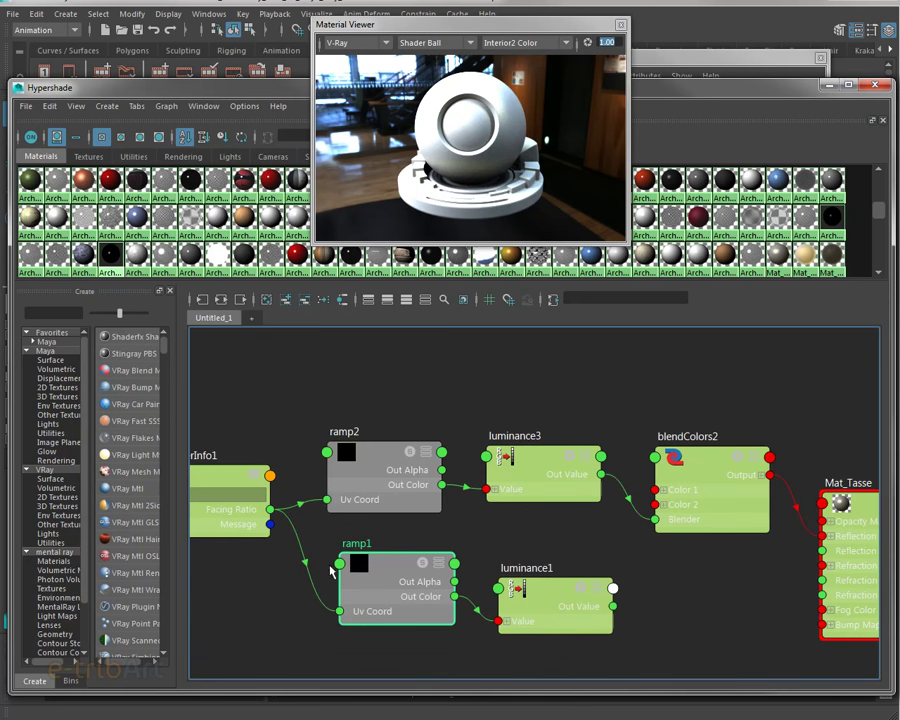
{"action": "left_click", "coordinate": [564, 600]}
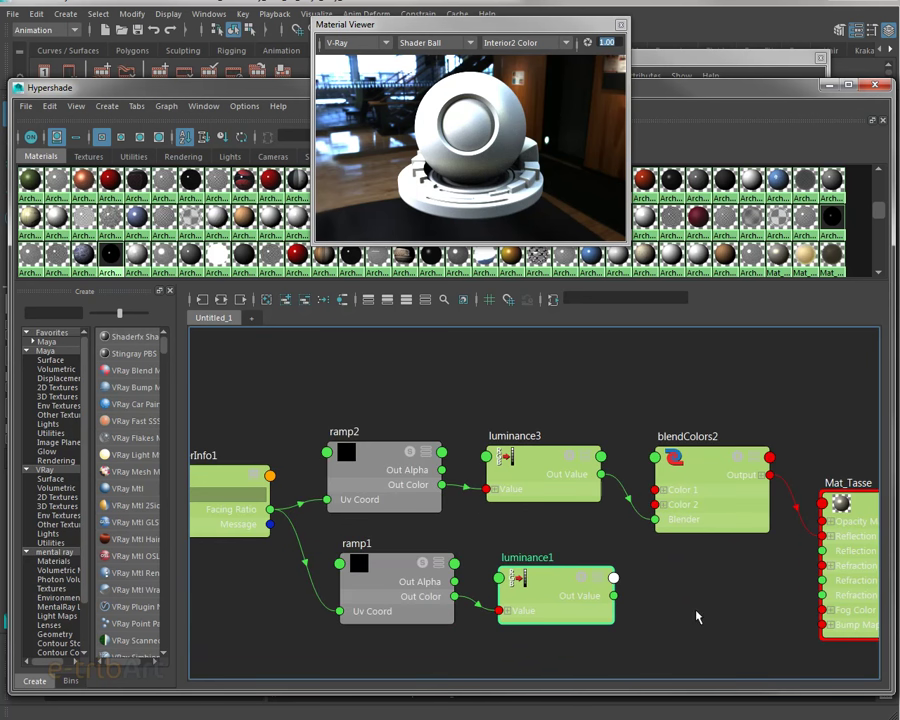
{"action": "middle_click_drag", "start_coordinate": [697, 617], "coordinate": [639, 614], "text": "alt"}
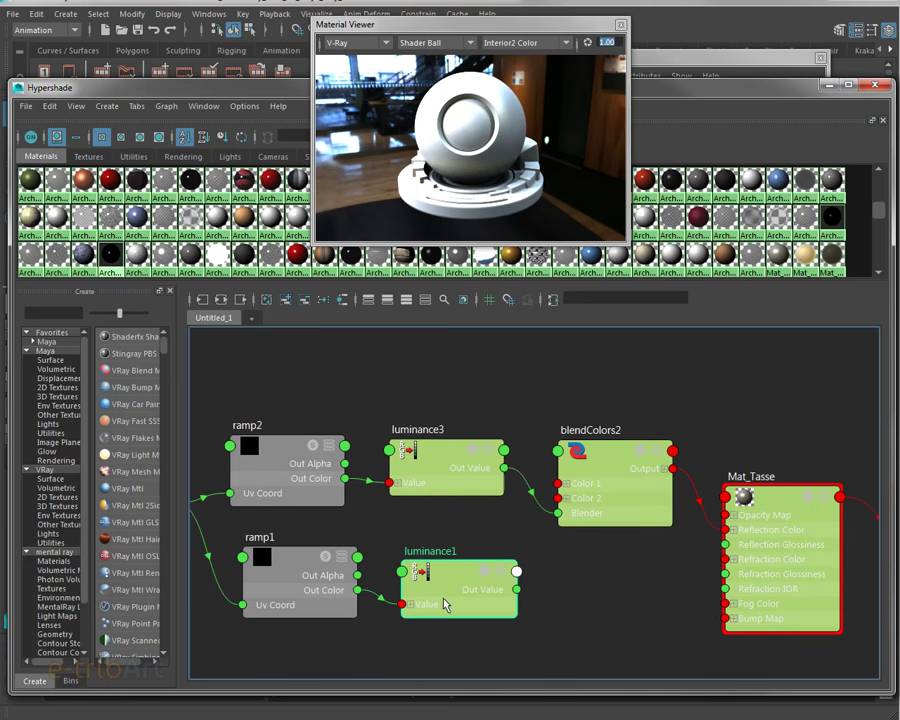
{"action": "middle_click_drag", "start_coordinate": [502, 616], "coordinate": [616, 596], "text": "alt"}
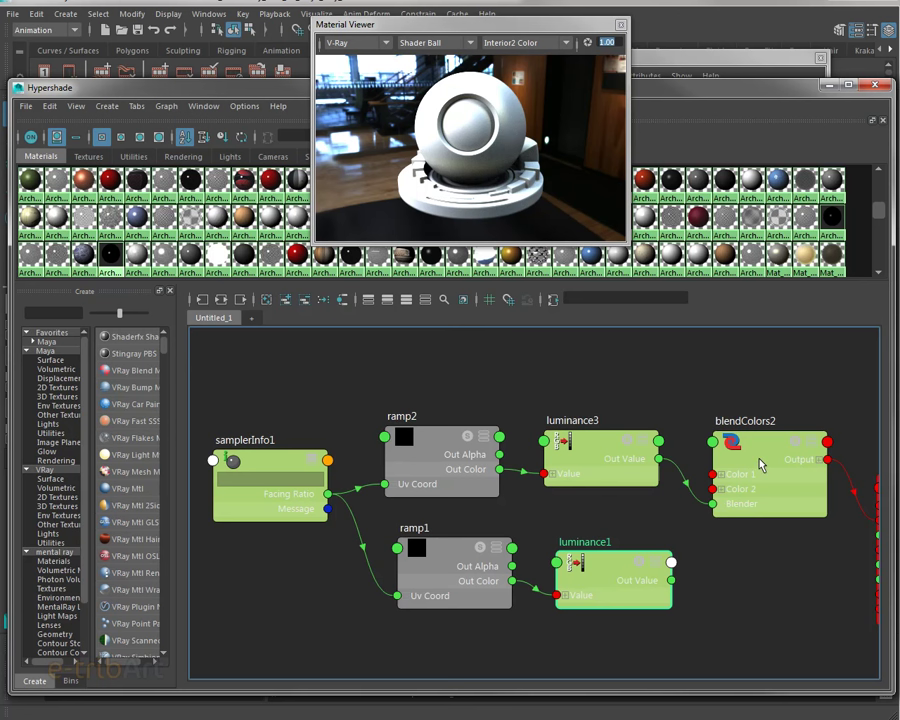
{"action": "left_click_drag", "start_coordinate": [760, 464], "coordinate": [757, 464]}
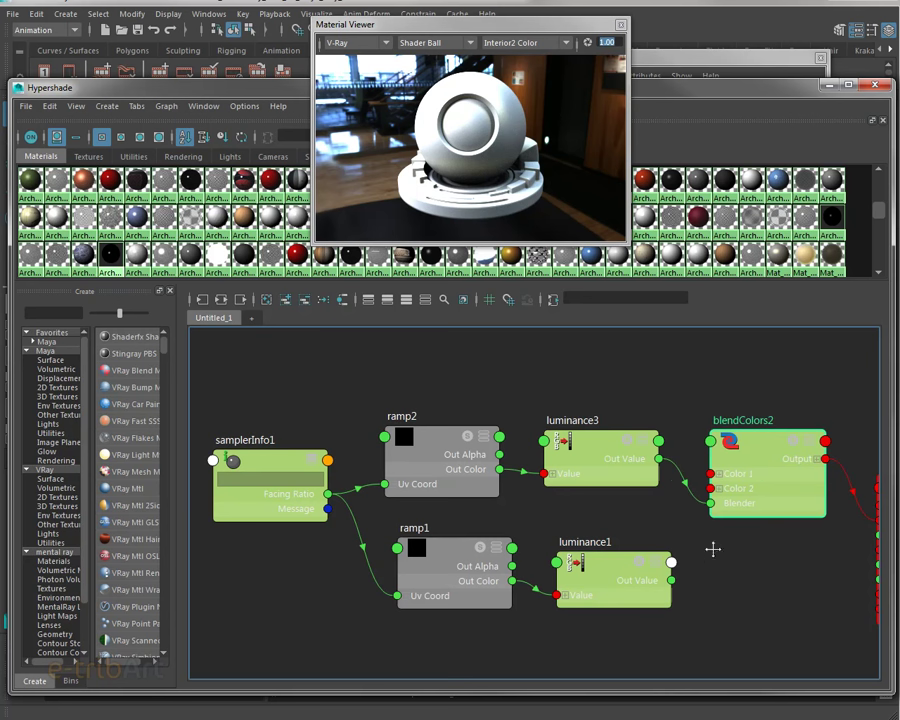
{"action": "middle_click_drag", "start_coordinate": [716, 556], "coordinate": [582, 506], "text": "alt"}
{"action": "middle_click_drag", "start_coordinate": [399, 500], "coordinate": [496, 488], "text": "alt"}
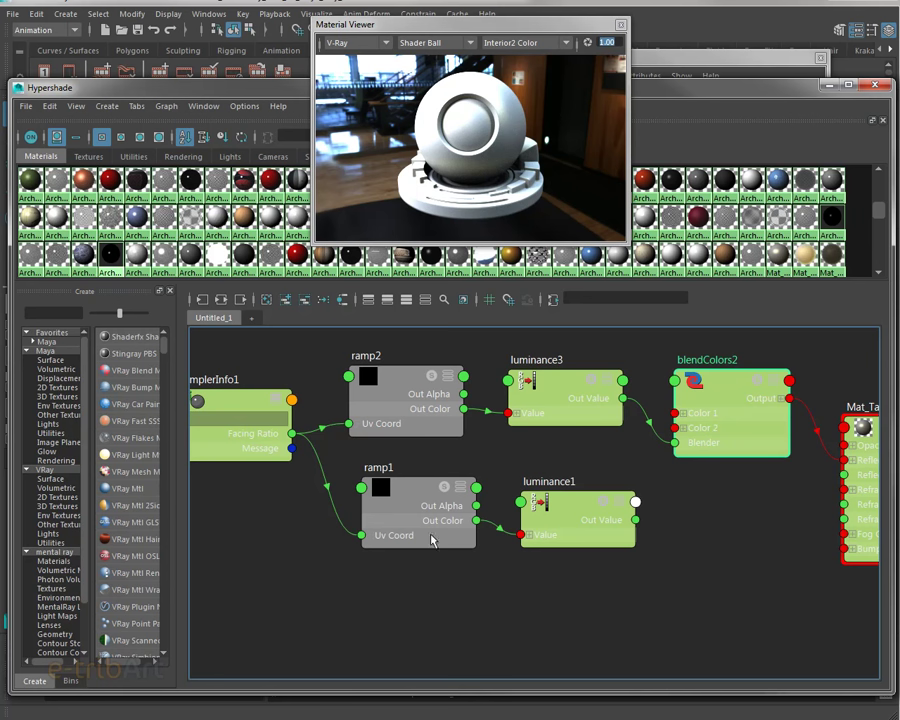
{"action": "middle_click_drag", "start_coordinate": [593, 538], "coordinate": [467, 535], "text": "alt"}
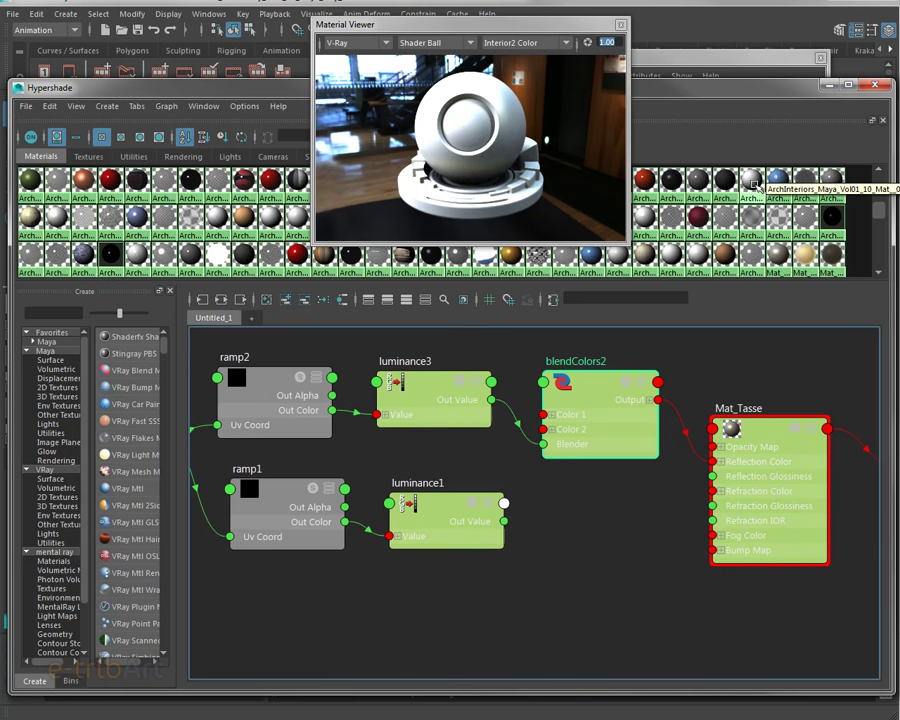
Show Mat_Tasse's attributes and connect luminance1's output to its Roughness Amount
{"action": "left_click_drag", "start_coordinate": [751, 89], "coordinate": [422, 93]}
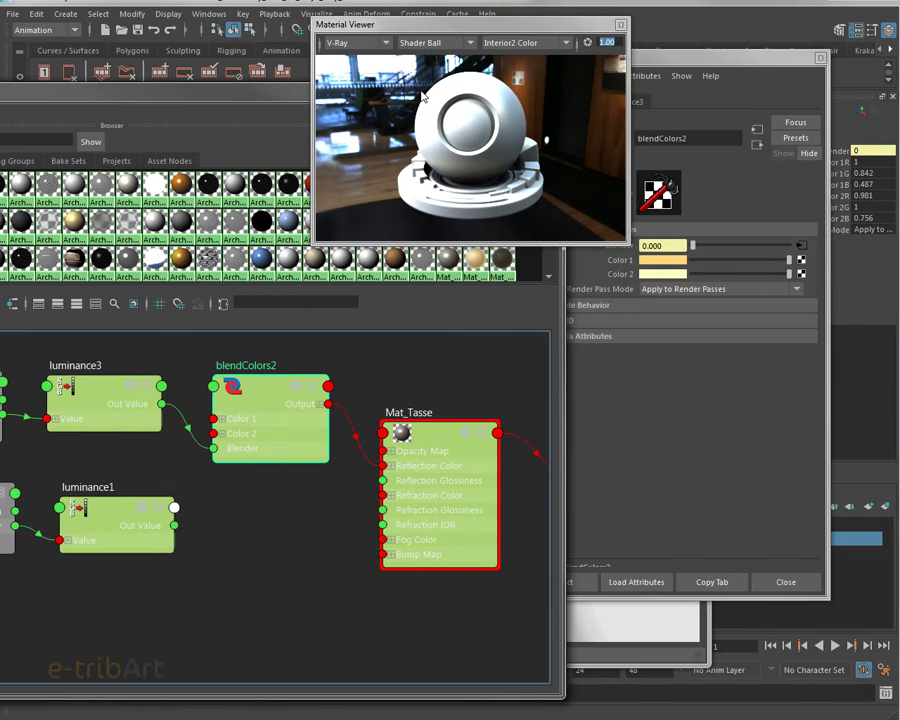
{"action": "left_click_drag", "start_coordinate": [690, 58], "coordinate": [739, 95]}
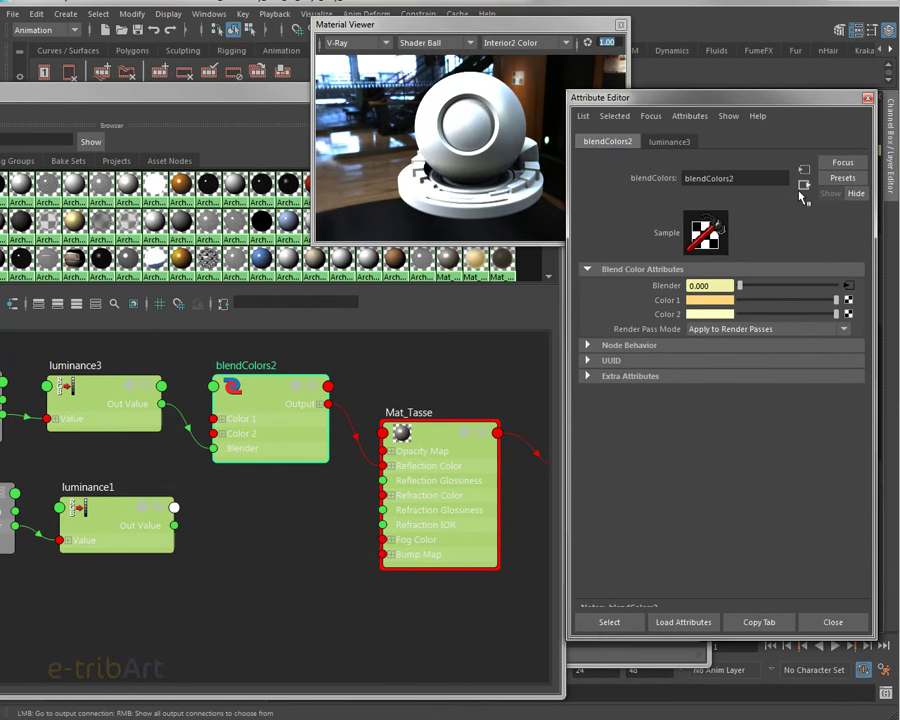
{"action": "left_click", "coordinate": [802, 185]}
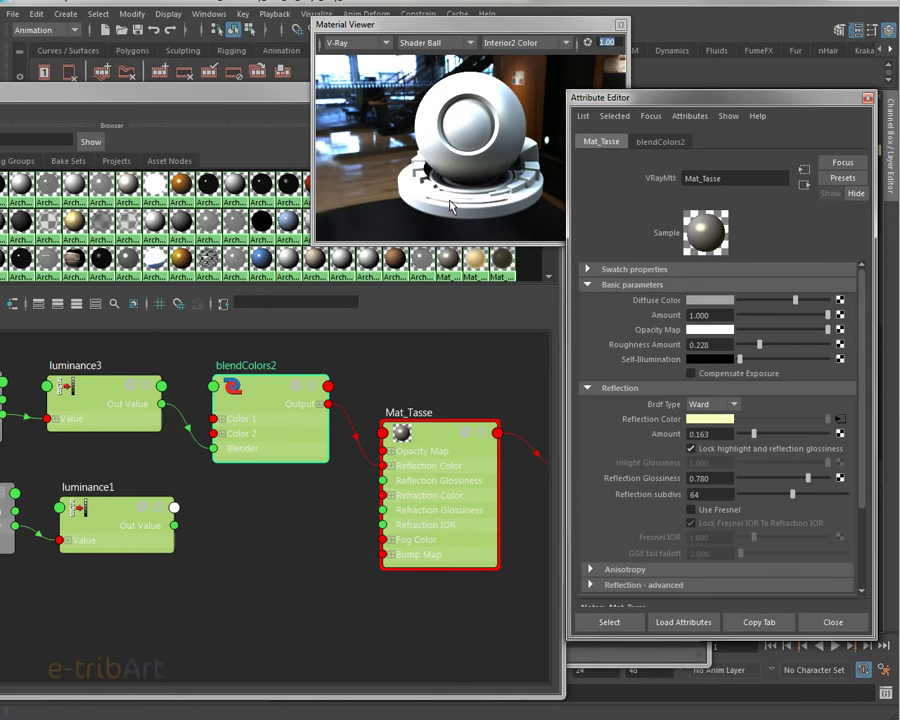
{"action": "left_click", "coordinate": [434, 447]}
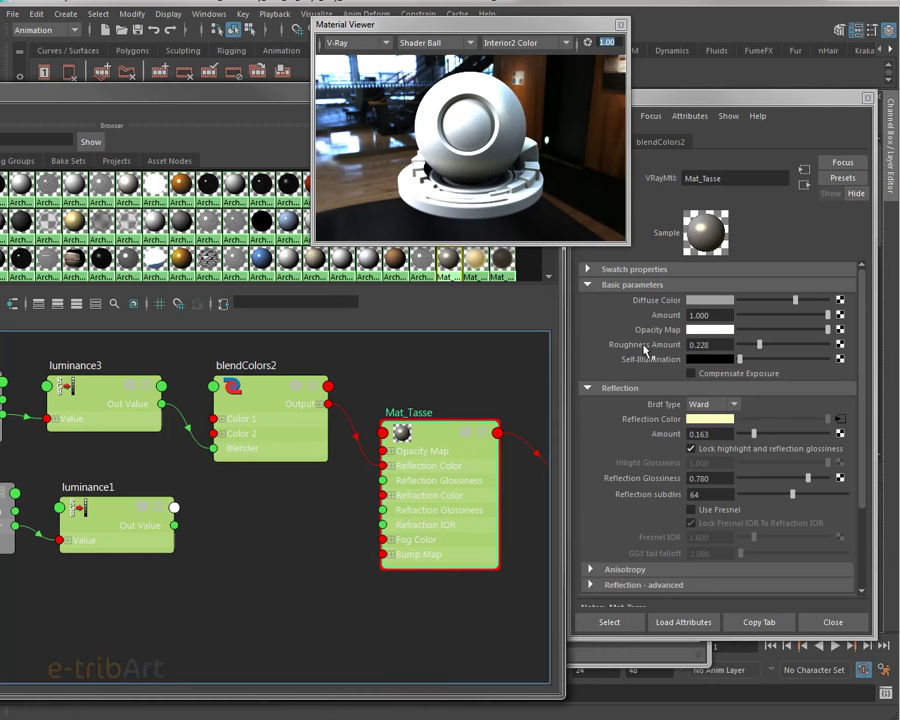
{"action": "middle_click_drag", "start_coordinate": [118, 516], "coordinate": [672, 346]}
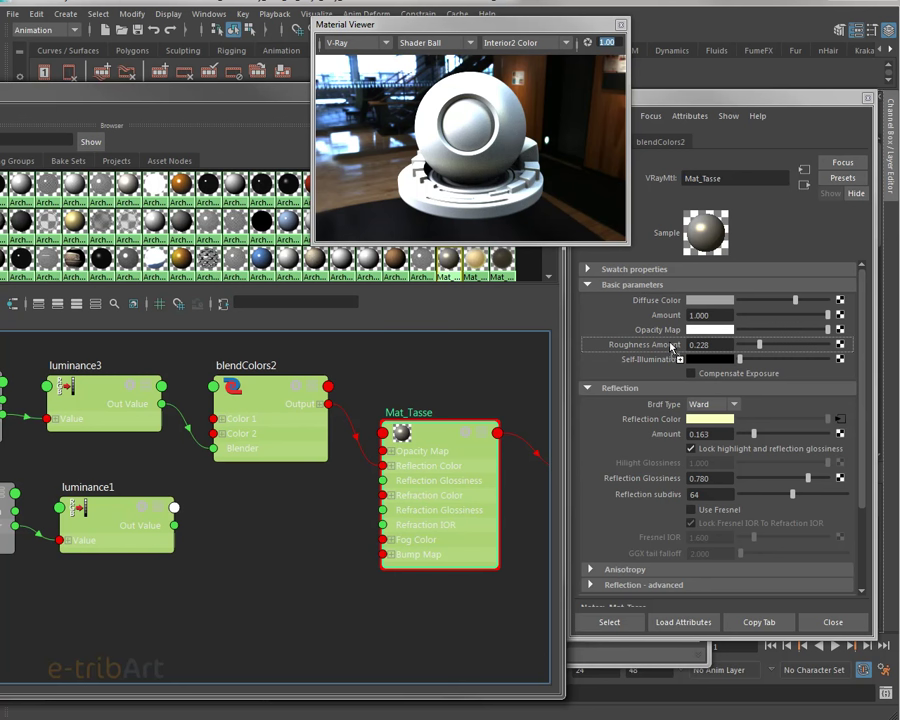
{"action": "middle_click_drag", "start_coordinate": [672, 346], "coordinate": [672, 346]}
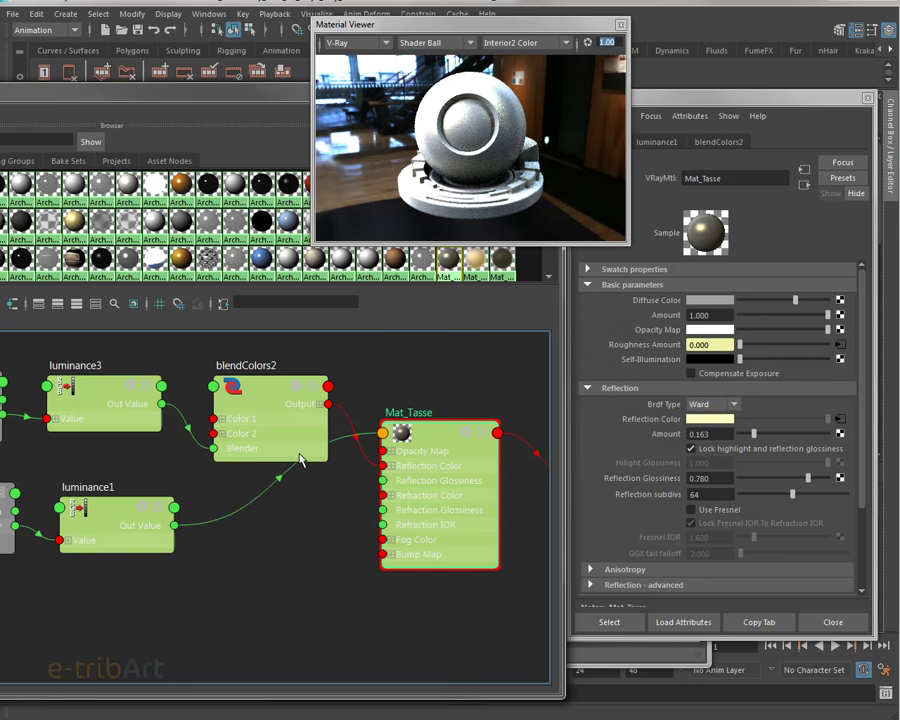
{"action": "left_click_drag", "start_coordinate": [243, 90], "coordinate": [562, 100]}
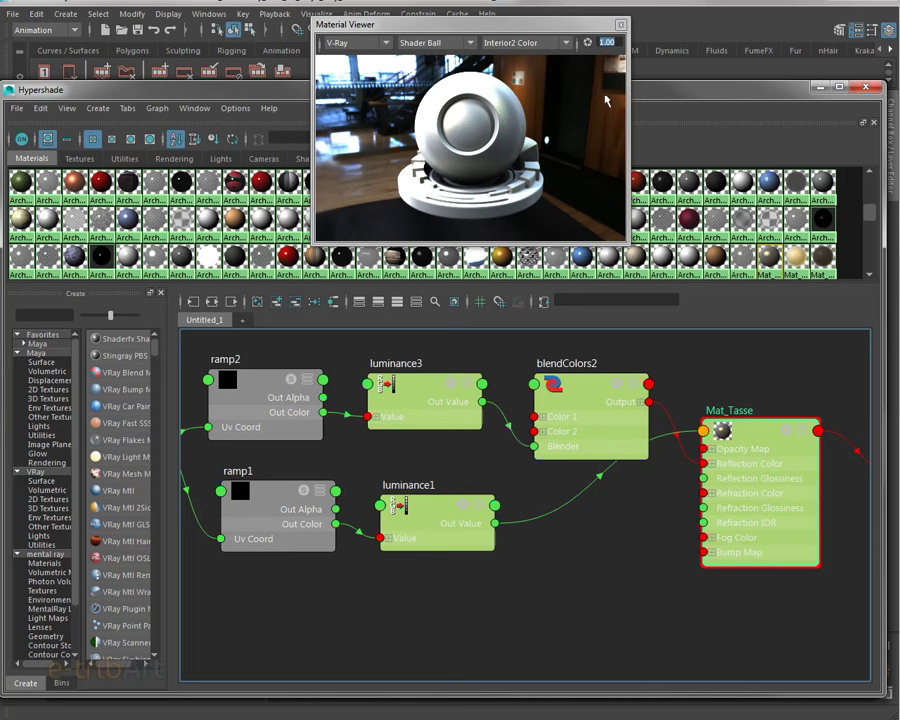
{"action": "left_click_drag", "start_coordinate": [680, 101], "coordinate": [690, 102]}
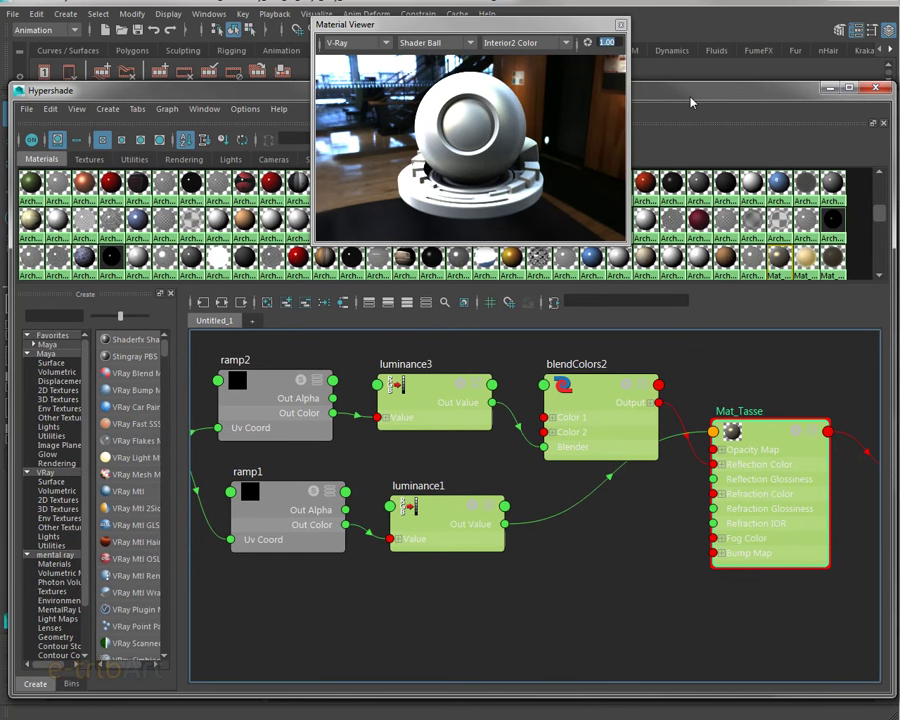
Move luminance1 and ramp1 right and down, beneath the ramp2 and luminance3 chain
{"action": "left_click_drag", "start_coordinate": [220, 96], "coordinate": [231, 97]}
{"action": "left_click_drag", "start_coordinate": [447, 535], "coordinate": [553, 570]}
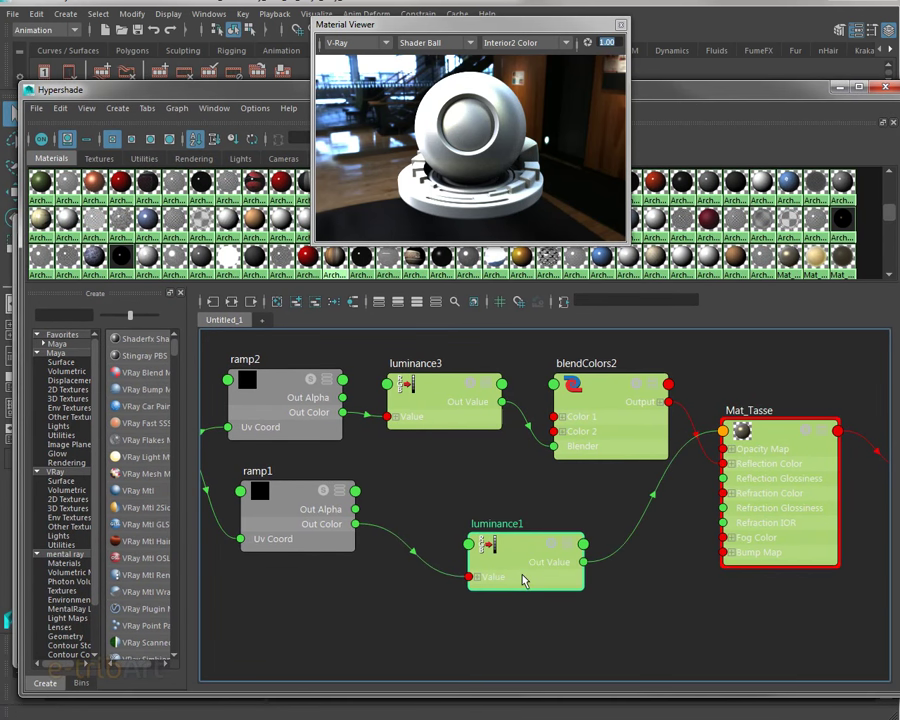
{"action": "left_click_drag", "start_coordinate": [278, 504], "coordinate": [318, 531]}
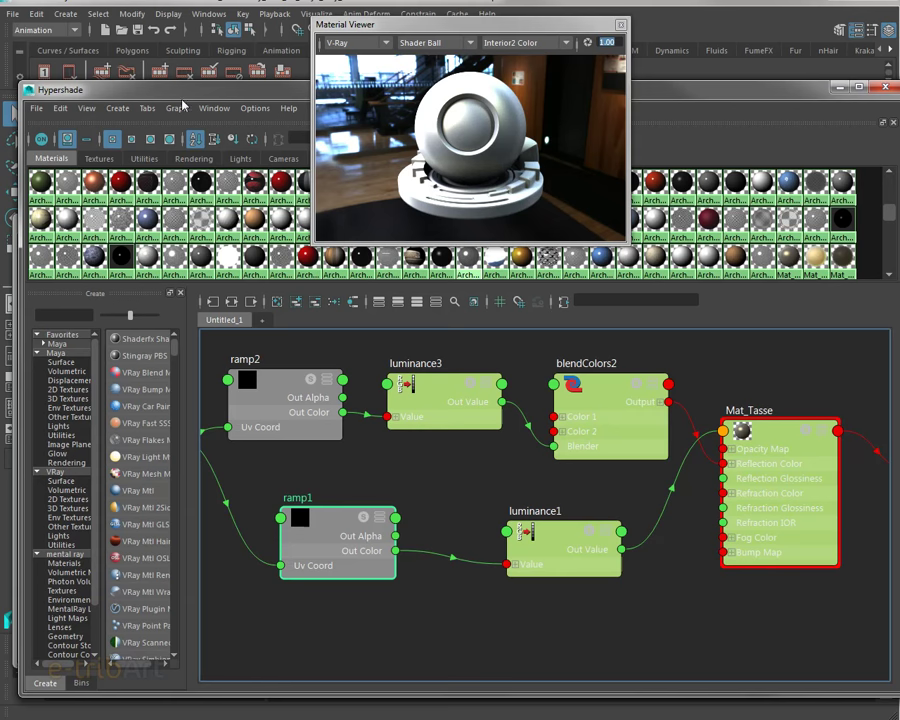
Bring the kitchen render forward and sweep the A/B split to compare before and after
{"action": "left_click_drag", "start_coordinate": [182, 95], "coordinate": [267, 117]}
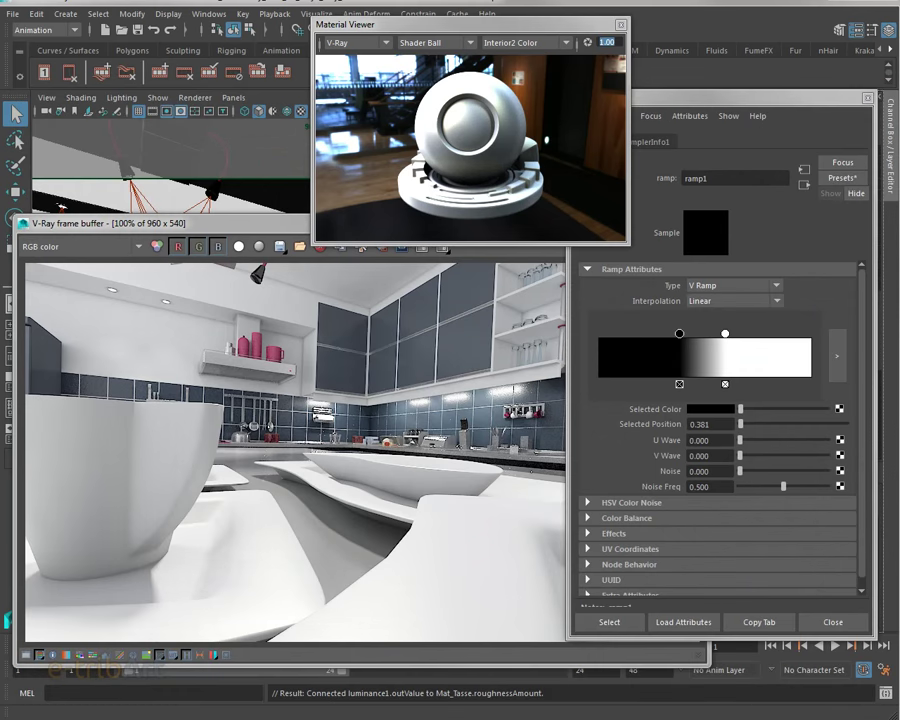
{"action": "mouse_move", "coordinate": [474, 24]}
{"action": "left_mouse_down"}
{"action": "mouse_move", "coordinate": [660, 44]}
{"action": "mouse_move", "coordinate": [596, 40]}
{"action": "left_mouse_up"}
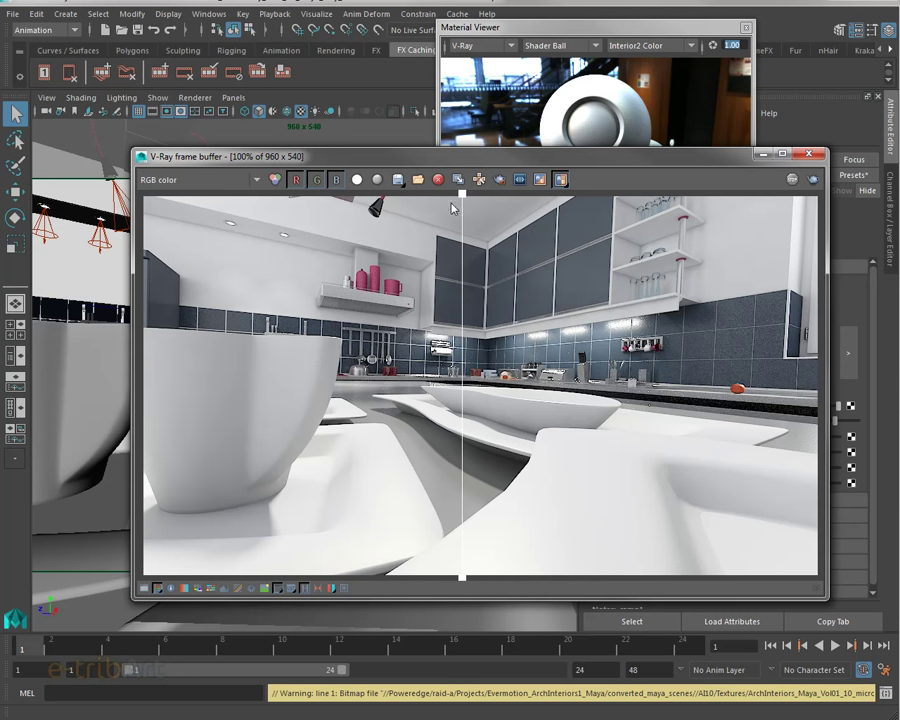
{"action": "mouse_move", "coordinate": [462, 200]}
{"action": "left_mouse_down"}
{"action": "mouse_move", "coordinate": [201, 245]}
{"action": "mouse_move", "coordinate": [428, 240]}
{"action": "mouse_move", "coordinate": [240, 263]}
{"action": "mouse_move", "coordinate": [350, 263]}
{"action": "mouse_move", "coordinate": [199, 275]}
{"action": "mouse_move", "coordinate": [373, 287]}
{"action": "mouse_move", "coordinate": [275, 295]}
{"action": "mouse_move", "coordinate": [399, 291]}
{"action": "left_mouse_up"}
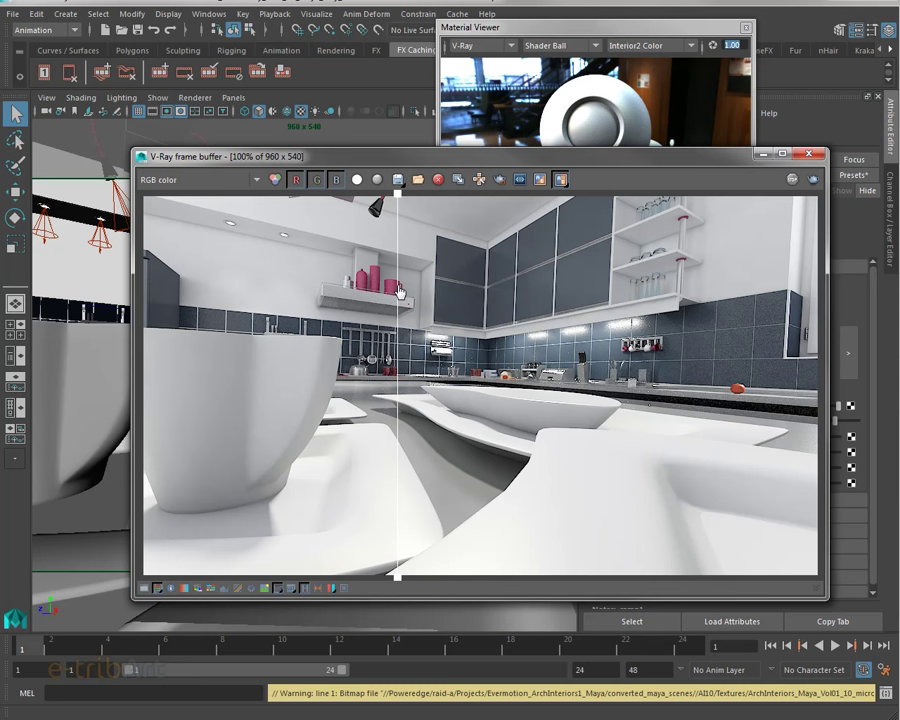
{"action": "left_click_drag", "start_coordinate": [399, 291], "coordinate": [394, 291]}
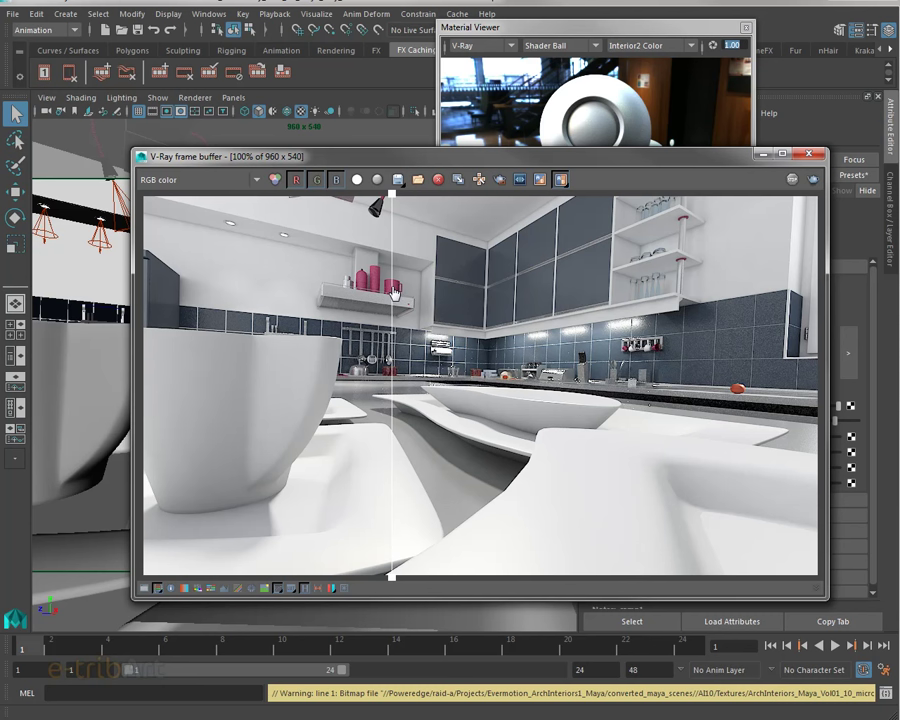
{"action": "mouse_move", "coordinate": [394, 291]}
{"action": "left_mouse_down"}
{"action": "mouse_move", "coordinate": [180, 299]}
{"action": "mouse_move", "coordinate": [422, 302]}
{"action": "left_mouse_up"}
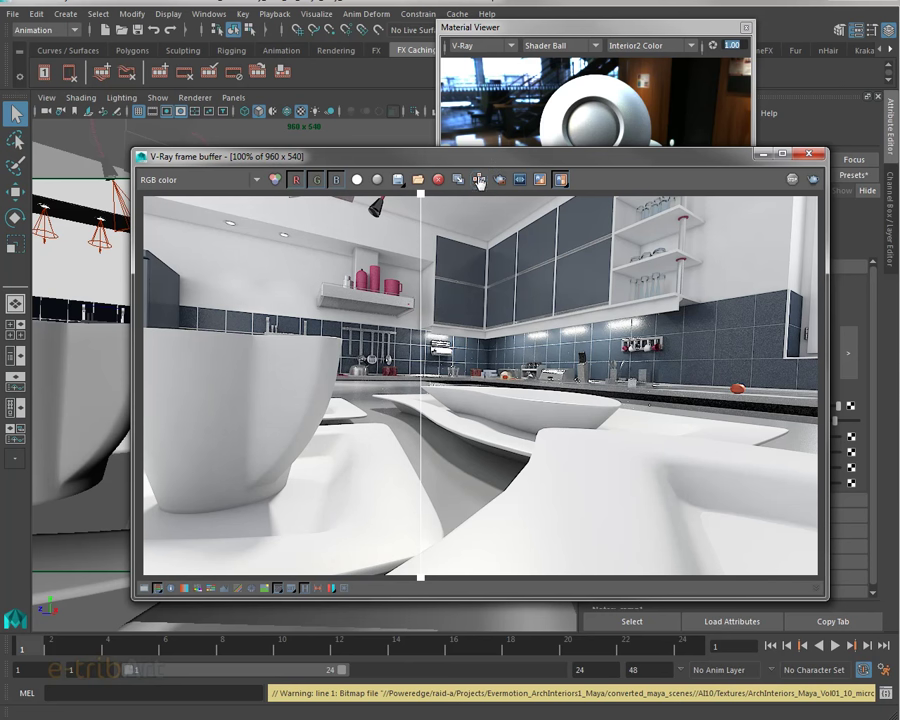
Move the frame buffer aside to reveal the ramp's V Ramp settings
{"action": "left_click_drag", "start_coordinate": [464, 165], "coordinate": [501, 178]}
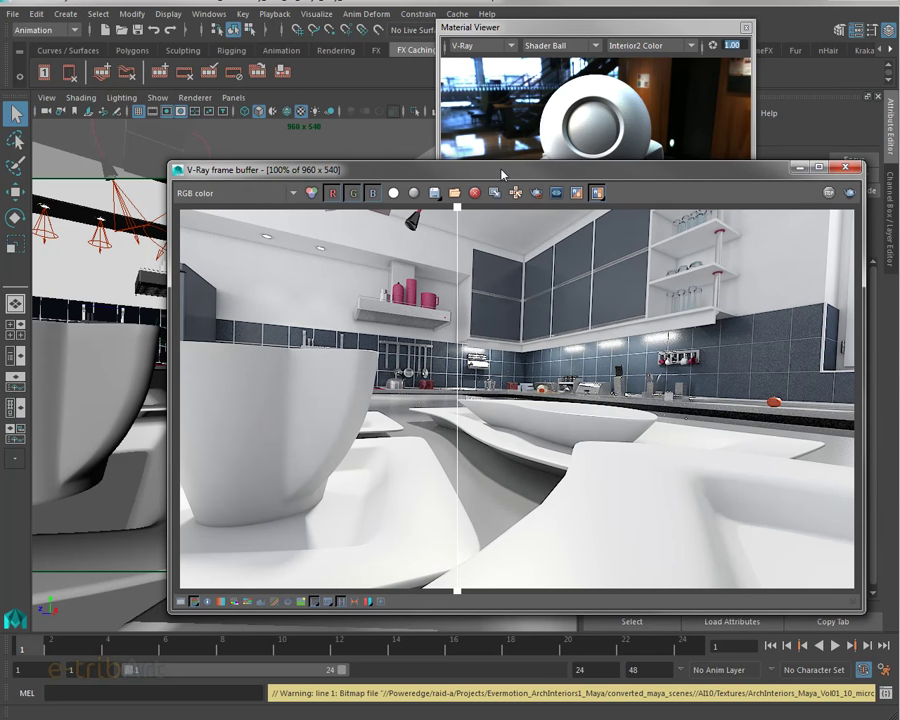
{"action": "left_click_drag", "start_coordinate": [503, 175], "coordinate": [508, 178]}
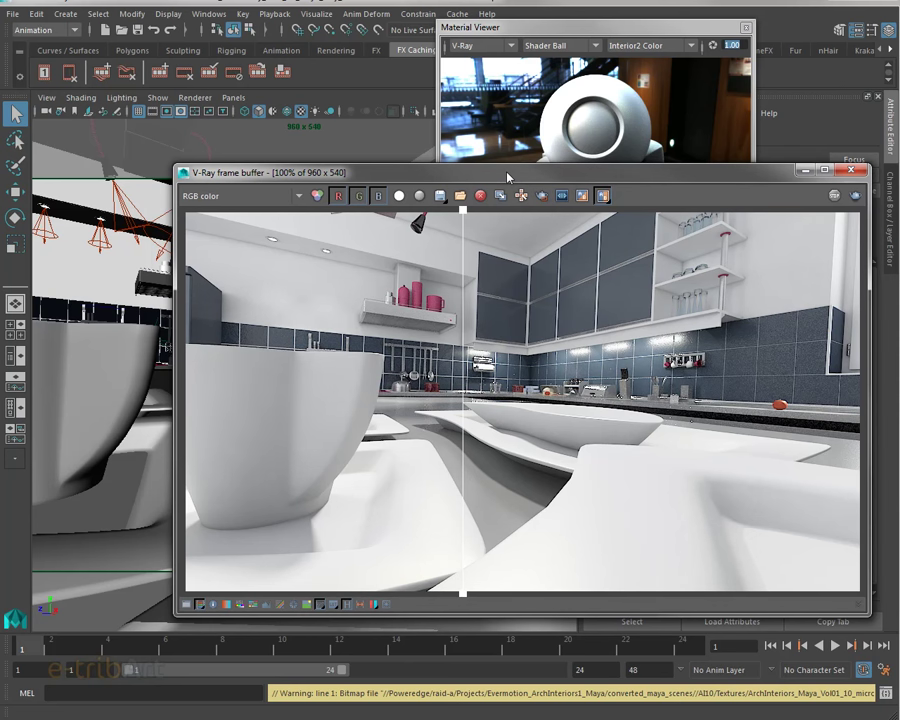
{"action": "left_click_drag", "start_coordinate": [508, 177], "coordinate": [899, 252]}
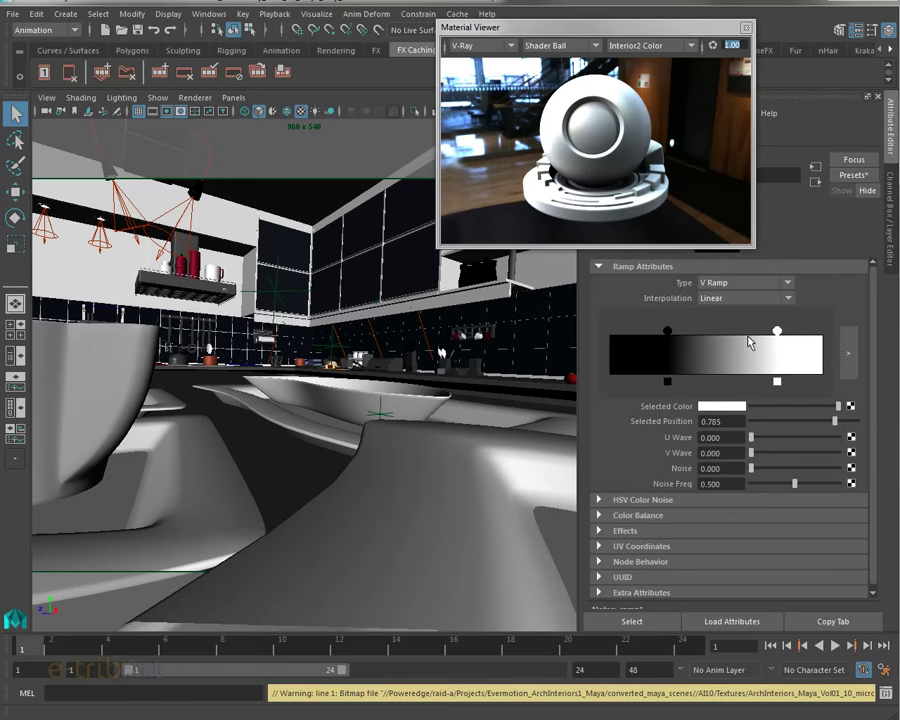
Drag ramp1's white colour stop toward position 0.690
{"action": "left_click_drag", "start_coordinate": [777, 331], "coordinate": [780, 331]}
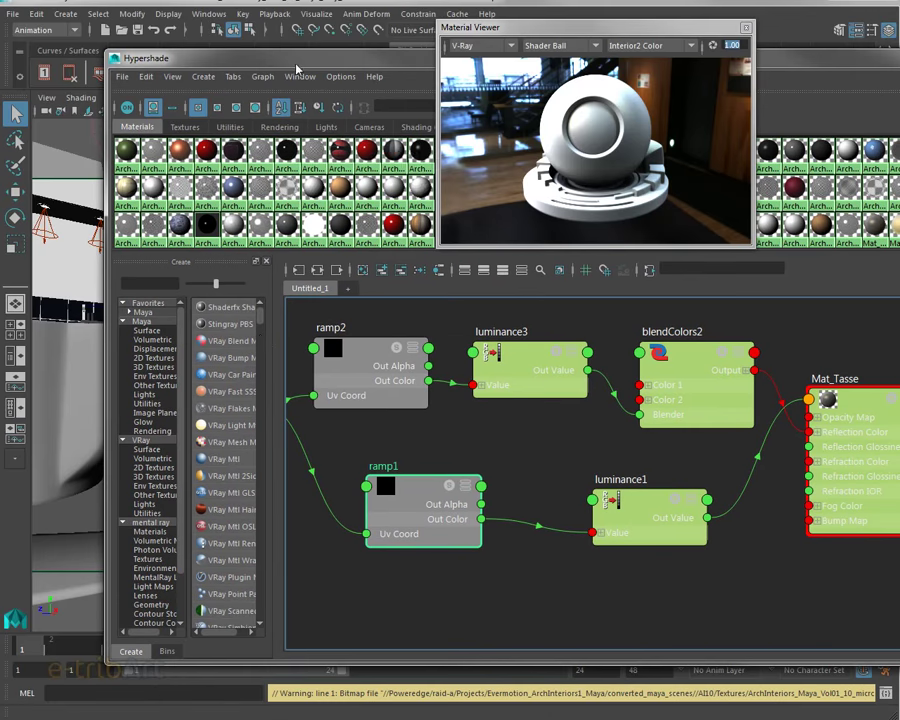
Create a Lambert material from Maya > Surface, moving lambert2SG aside
{"action": "left_click", "coordinate": [147, 330]}
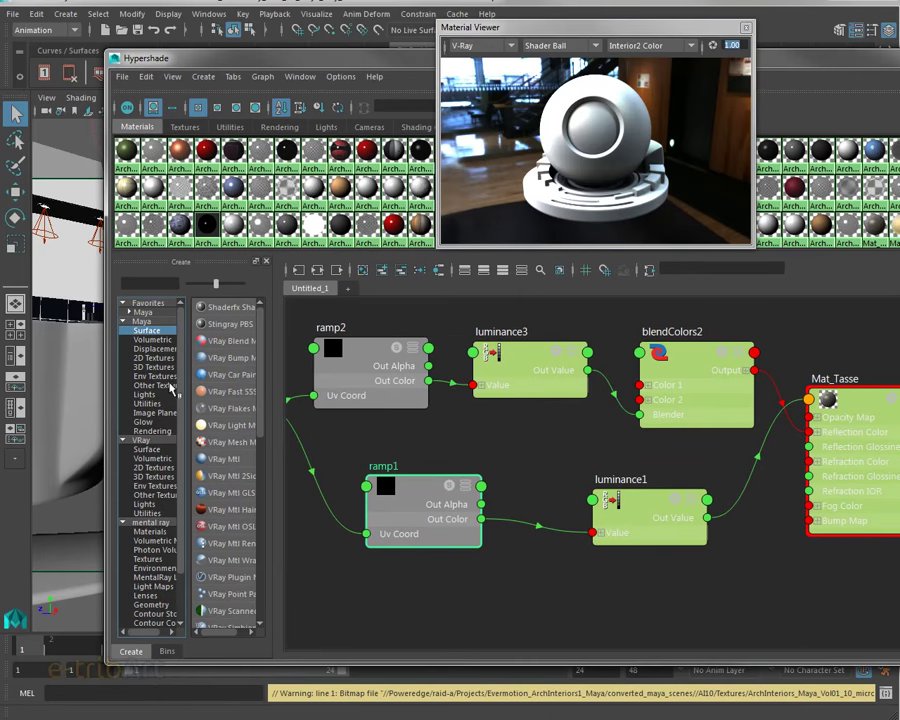
{"action": "left_click_drag", "start_coordinate": [260, 432], "coordinate": [270, 512]}
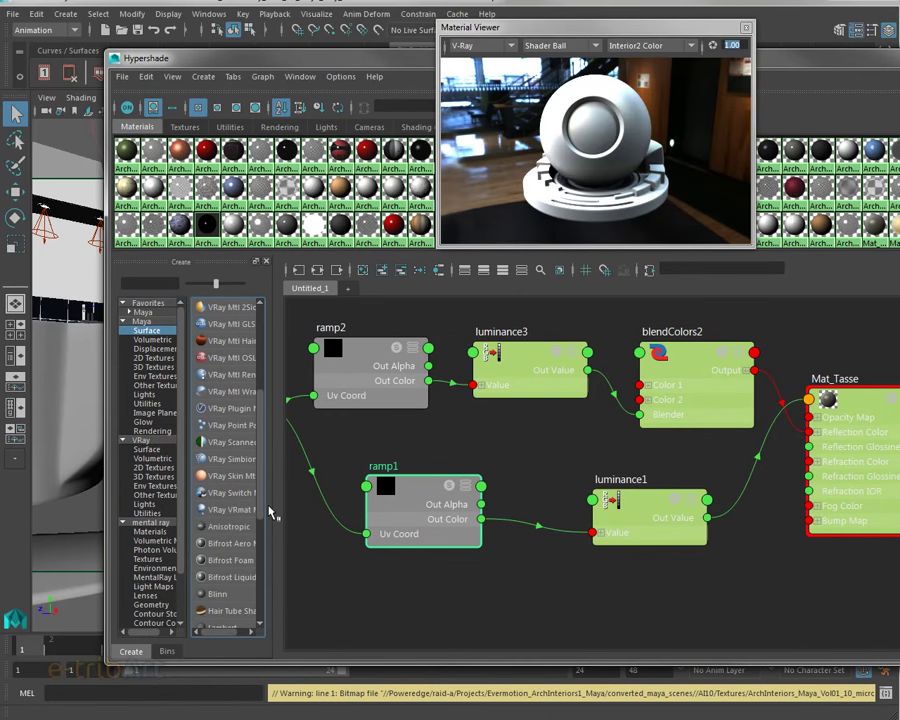
{"action": "scroll", "coordinate": [250, 545], "scroll_direction": "down", "scroll_amount": 2}
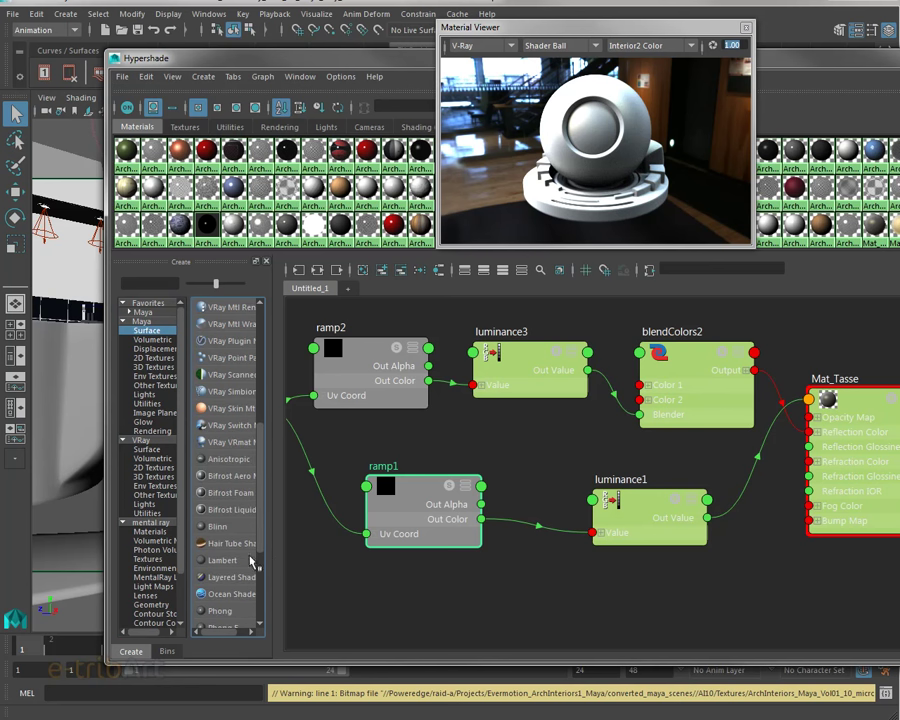
{"action": "left_click", "coordinate": [230, 560]}
{"action": "left_click_drag", "start_coordinate": [370, 420], "coordinate": [525, 460]}
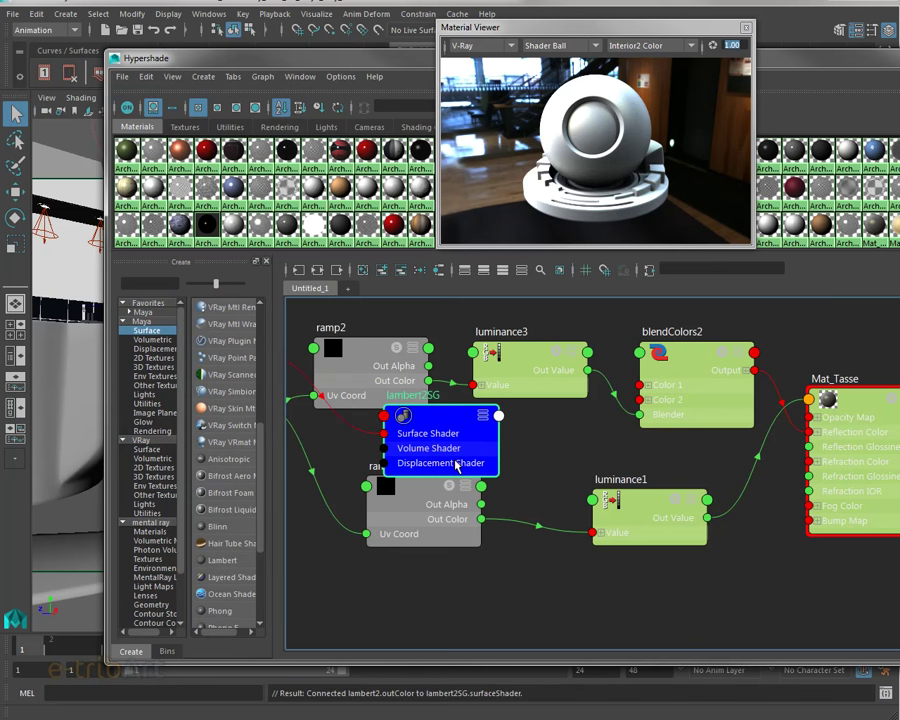
{"action": "scroll", "coordinate": [440, 475], "scroll_direction": "down", "scroll_amount": 5}
{"action": "scroll", "coordinate": [435, 475], "scroll_direction": "up", "scroll_amount": 3}
{"action": "scroll", "coordinate": [435, 475], "scroll_direction": "down", "scroll_amount": 2}
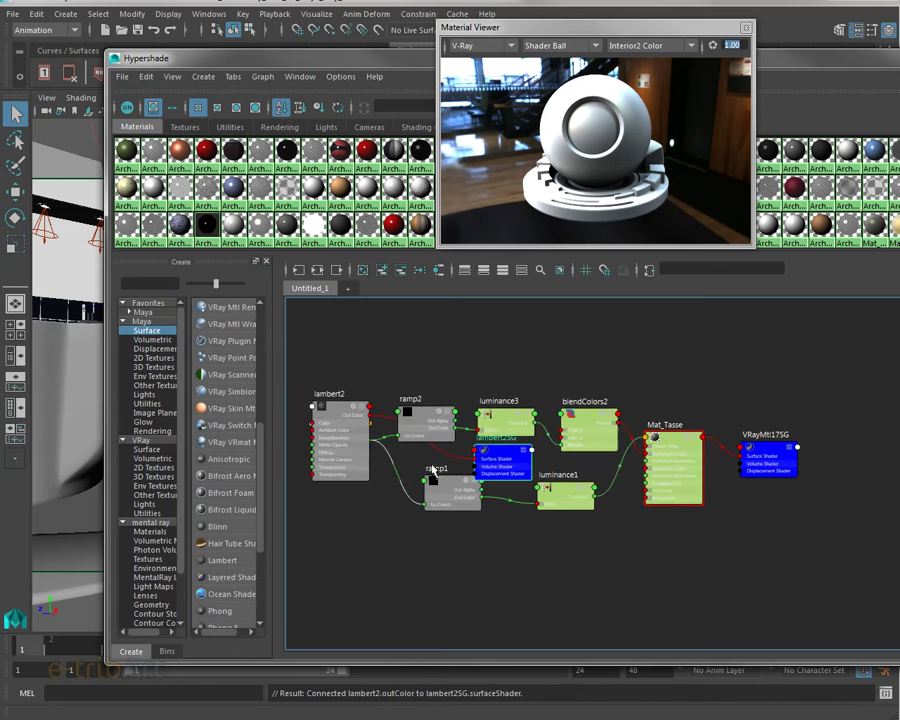
Arrange lambert2 and lambert2SG at the right edge and move VRayMtl17SG up-left
{"action": "left_click", "coordinate": [351, 409]}
{"action": "left_click_drag", "start_coordinate": [351, 409], "coordinate": [694, 386]}
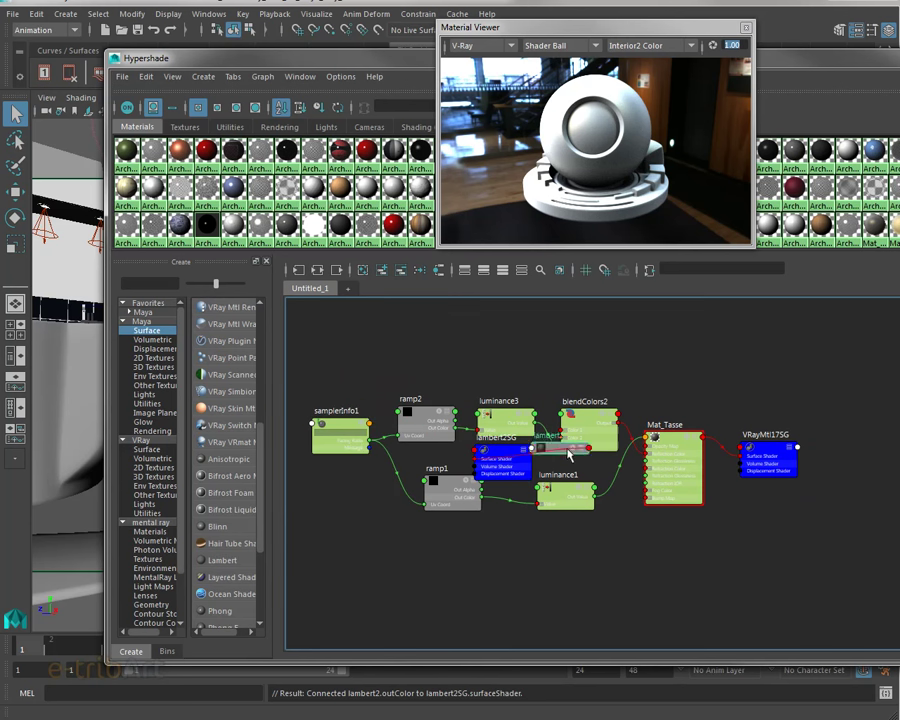
{"action": "mouse_move", "coordinate": [515, 467]}
{"action": "left_mouse_down"}
{"action": "mouse_move", "coordinate": [577, 361]}
{"action": "mouse_move", "coordinate": [743, 361]}
{"action": "mouse_move", "coordinate": [801, 384]}
{"action": "mouse_move", "coordinate": [760, 400]}
{"action": "left_mouse_up"}
{"action": "scroll", "coordinate": [760, 400], "scroll_direction": "up", "scroll_amount": 3}
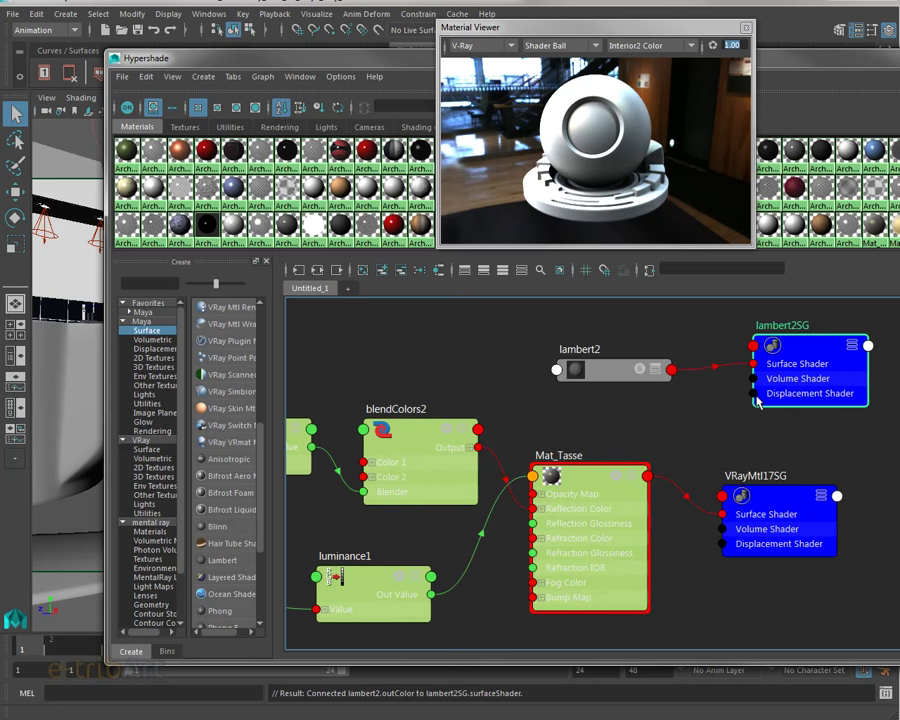
{"action": "left_click", "coordinate": [646, 369]}
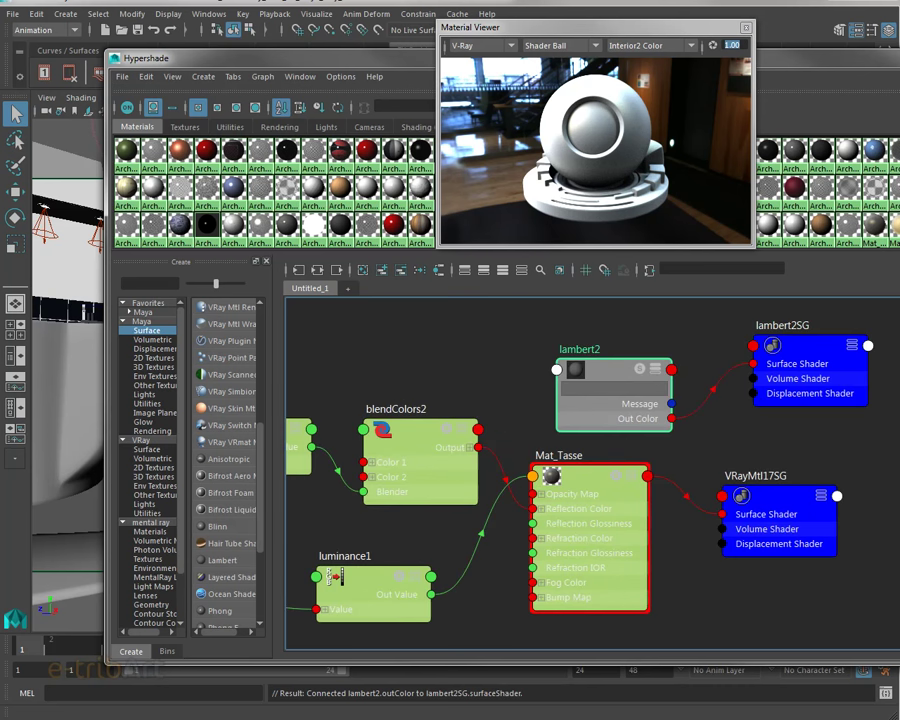
{"action": "left_click", "coordinate": [640, 368]}
{"action": "mouse_move", "coordinate": [614, 378]}
{"action": "left_mouse_down"}
{"action": "mouse_move", "coordinate": [710, 332]}
{"action": "mouse_move", "coordinate": [688, 354]}
{"action": "left_mouse_up"}
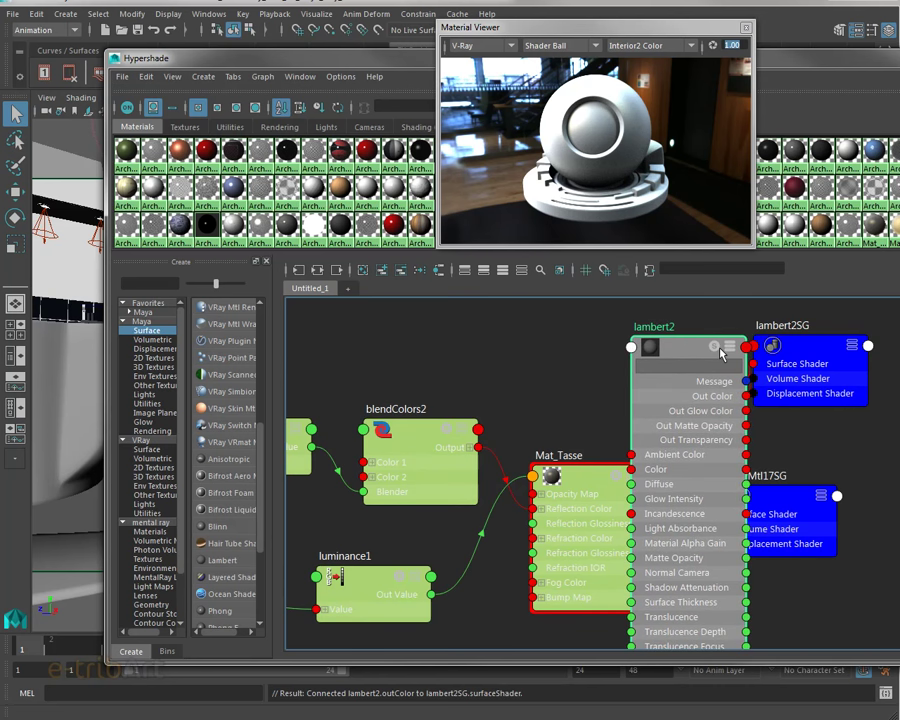
{"action": "left_click_drag", "start_coordinate": [806, 351], "coordinate": [899, 340]}
{"action": "left_click_drag", "start_coordinate": [680, 348], "coordinate": [838, 336]}
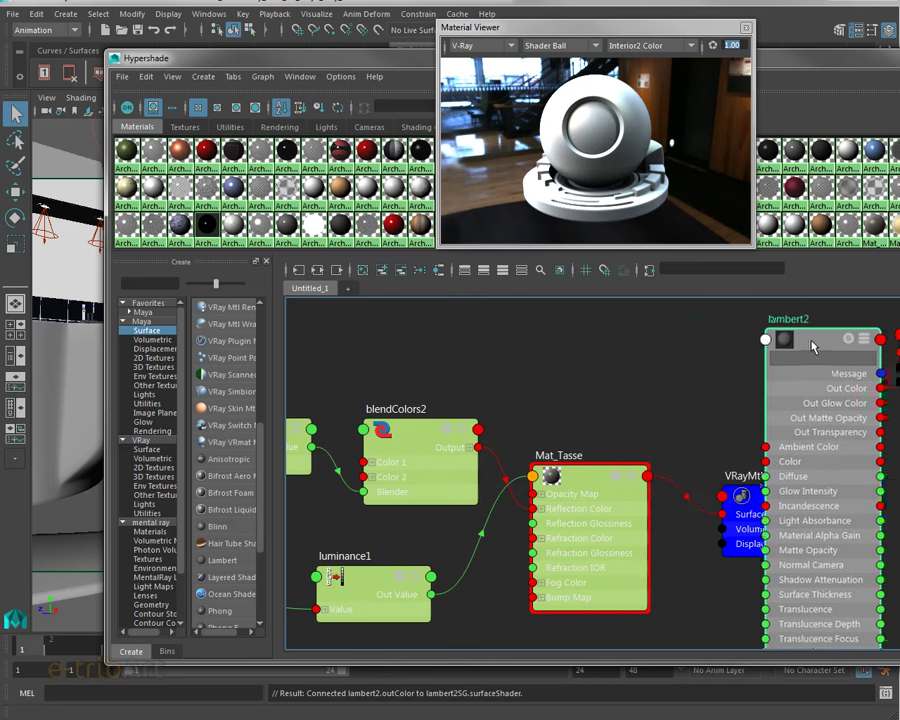
{"action": "left_click_drag", "start_coordinate": [762, 498], "coordinate": [674, 366]}
Connect ramp1's Out Color to lambert2's Color and tidy Mat_Tasse, blendColors2 and luminance1
{"action": "scroll", "coordinate": [663, 480], "scroll_direction": "down", "scroll_amount": 2}
{"action": "middle_click_drag", "start_coordinate": [672, 482], "coordinate": [705, 445], "text": "alt"}
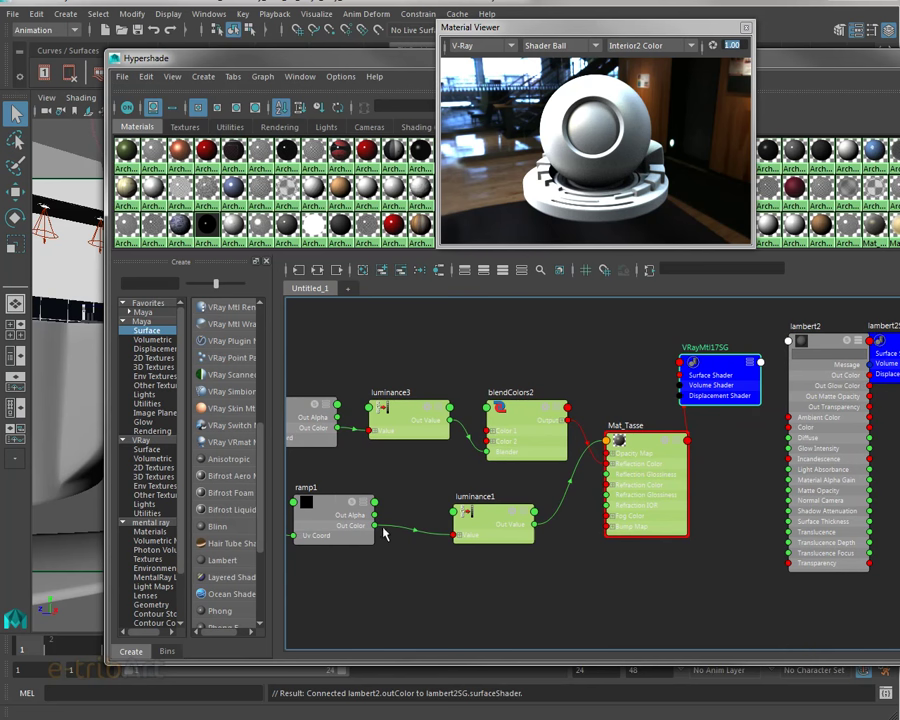
{"action": "middle_click_drag", "start_coordinate": [384, 531], "coordinate": [415, 531], "text": "alt"}
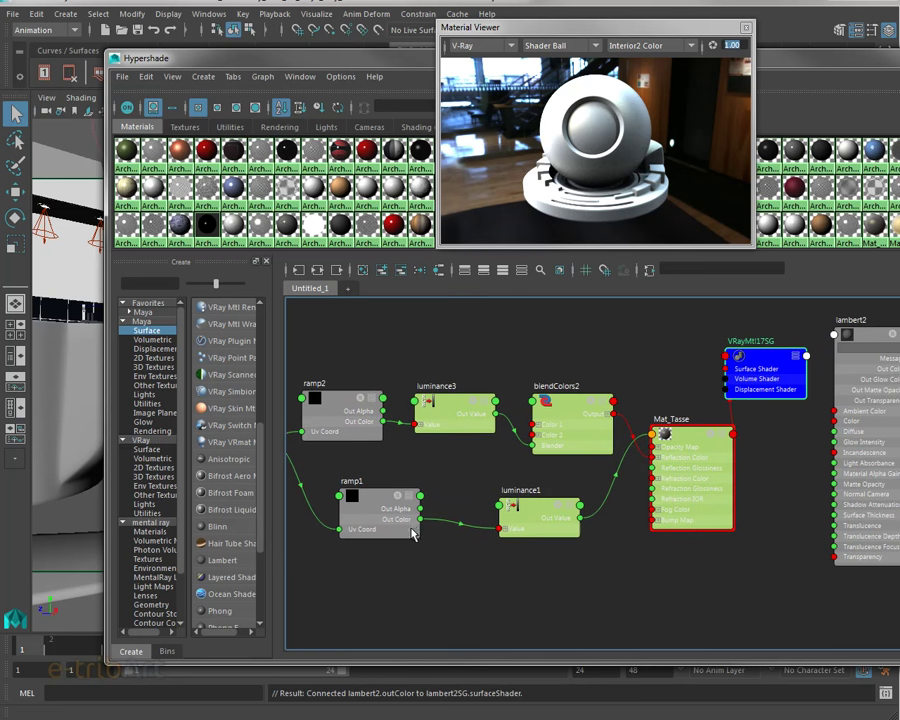
{"action": "mouse_move", "coordinate": [420, 519]}
{"action": "left_mouse_down"}
{"action": "mouse_move", "coordinate": [836, 395]}
{"action": "mouse_move", "coordinate": [835, 420]}
{"action": "left_mouse_up"}
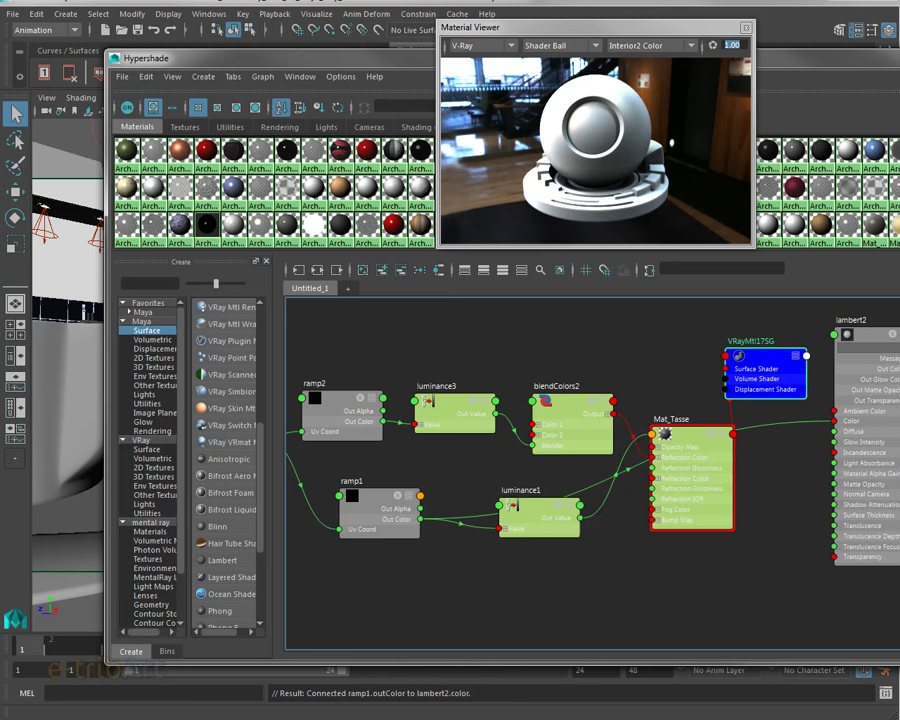
{"action": "left_click_drag", "start_coordinate": [682, 442], "coordinate": [668, 354]}
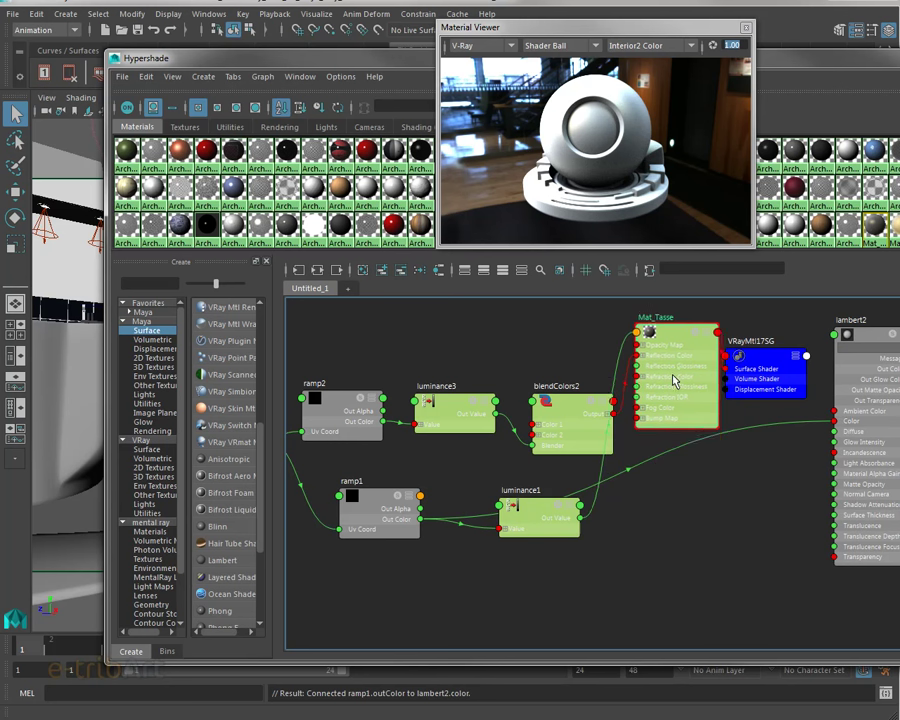
{"action": "left_click_drag", "start_coordinate": [570, 418], "coordinate": [550, 366]}
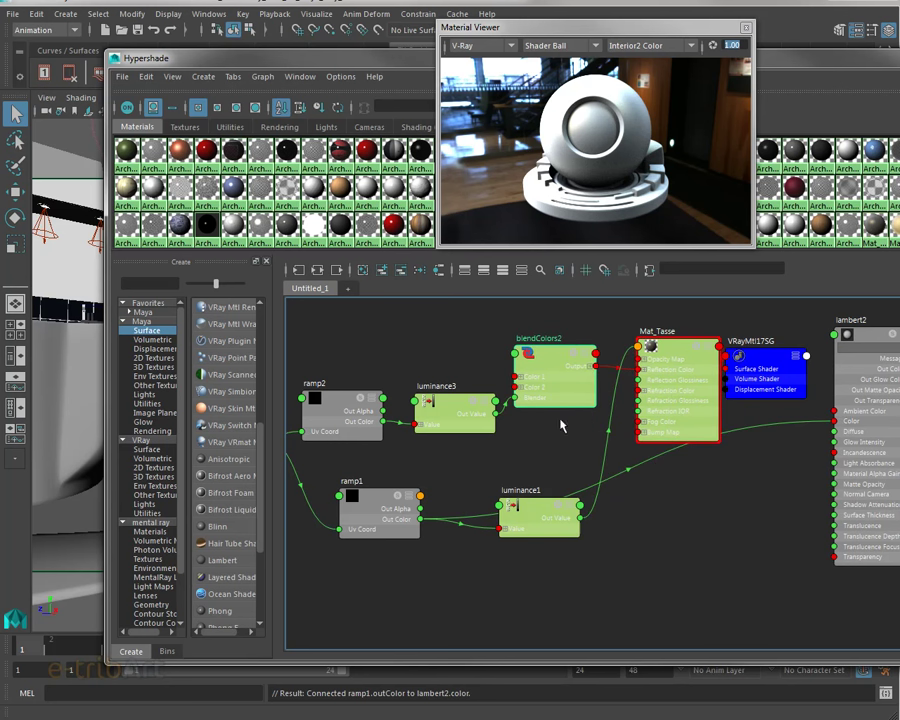
{"action": "left_click_drag", "start_coordinate": [714, 425], "coordinate": [705, 418]}
{"action": "left_click_drag", "start_coordinate": [570, 520], "coordinate": [587, 570]}
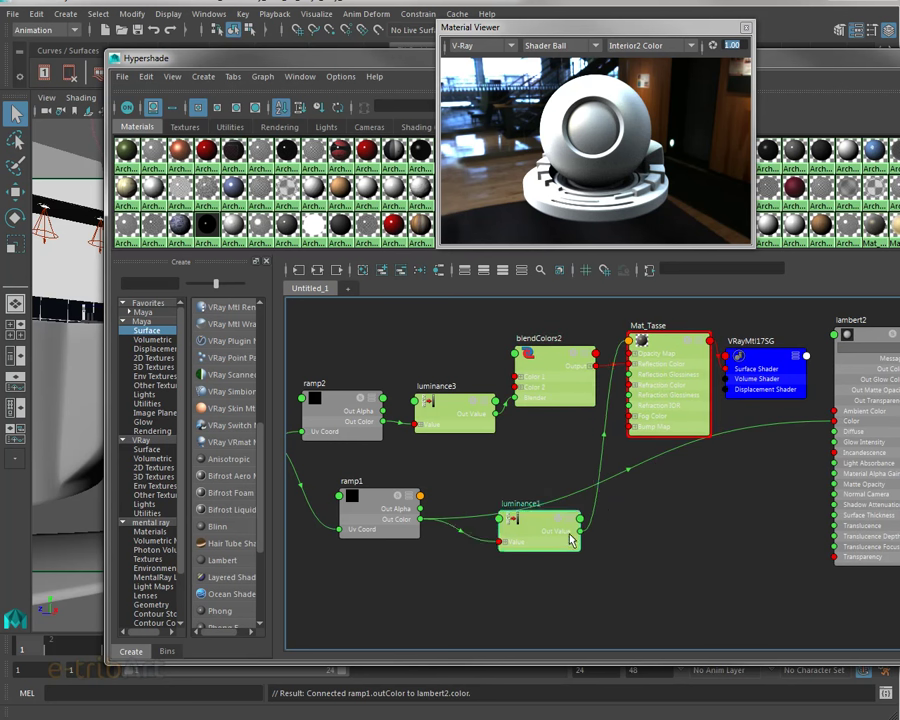
Select every object that uses the Mat_Tasse material
{"action": "right_click", "coordinate": [672, 344]}
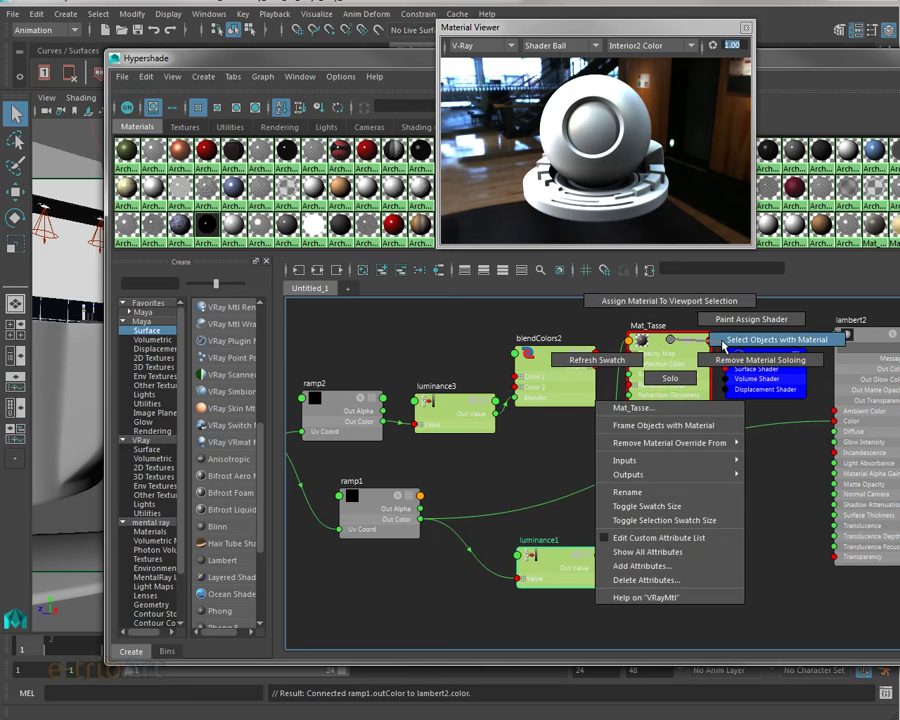
{"action": "left_click", "coordinate": [724, 341]}
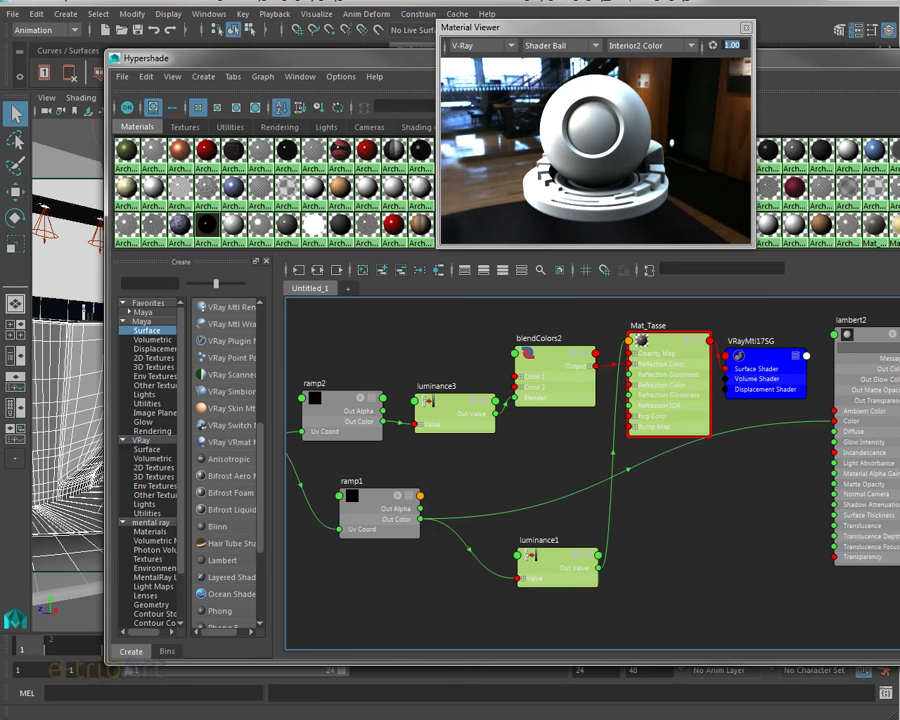
{"action": "left_click", "coordinate": [869, 343]}
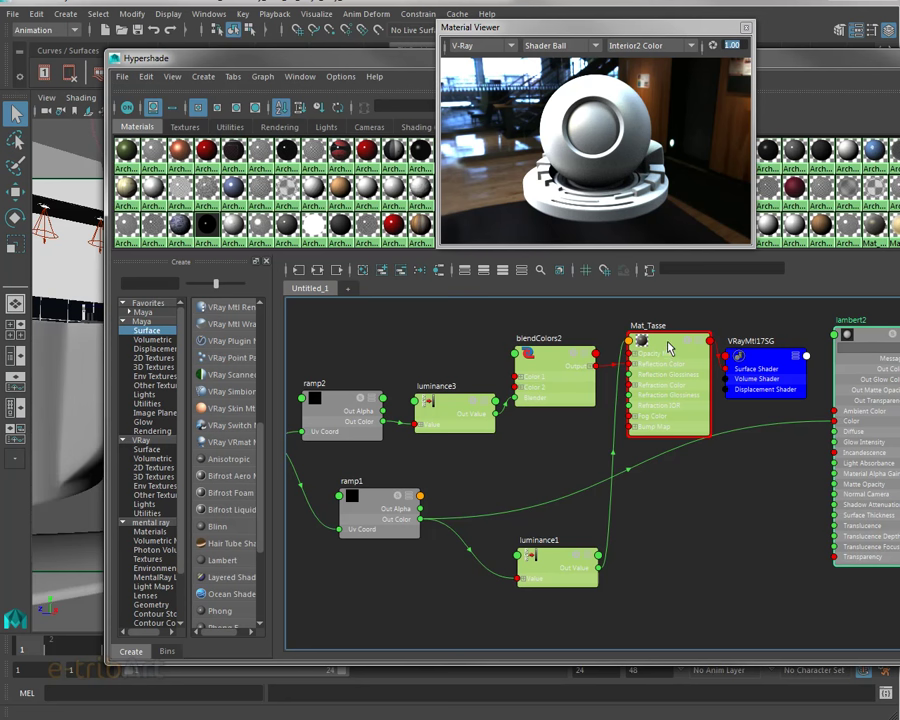
{"action": "right_click_drag", "start_coordinate": [668, 347], "coordinate": [770, 341]}
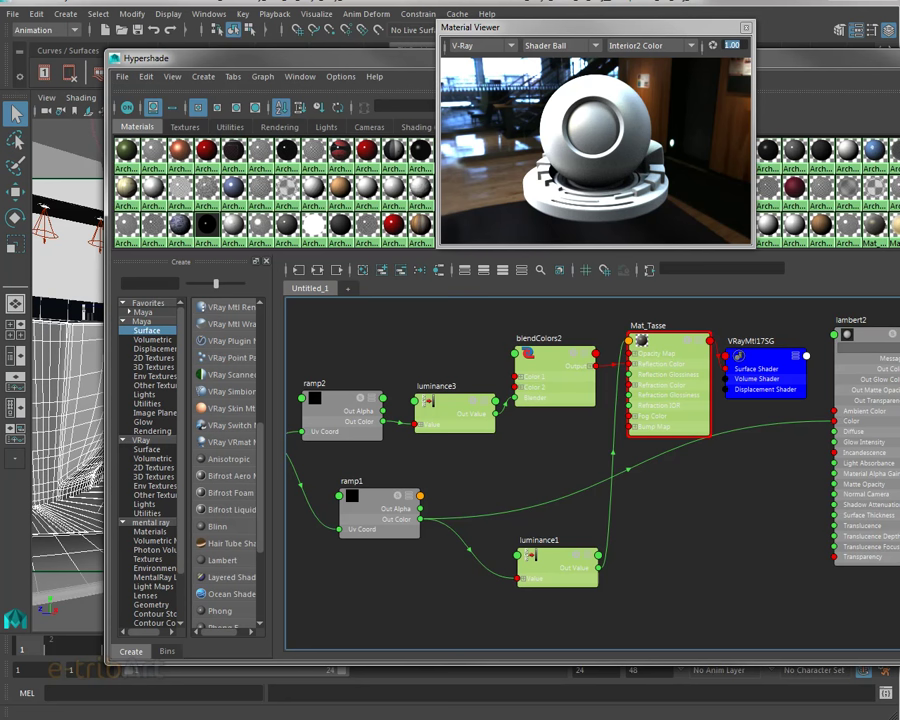
Assign lambert2 to the selected objects and close the Hypershade
{"action": "right_click", "coordinate": [860, 350]}
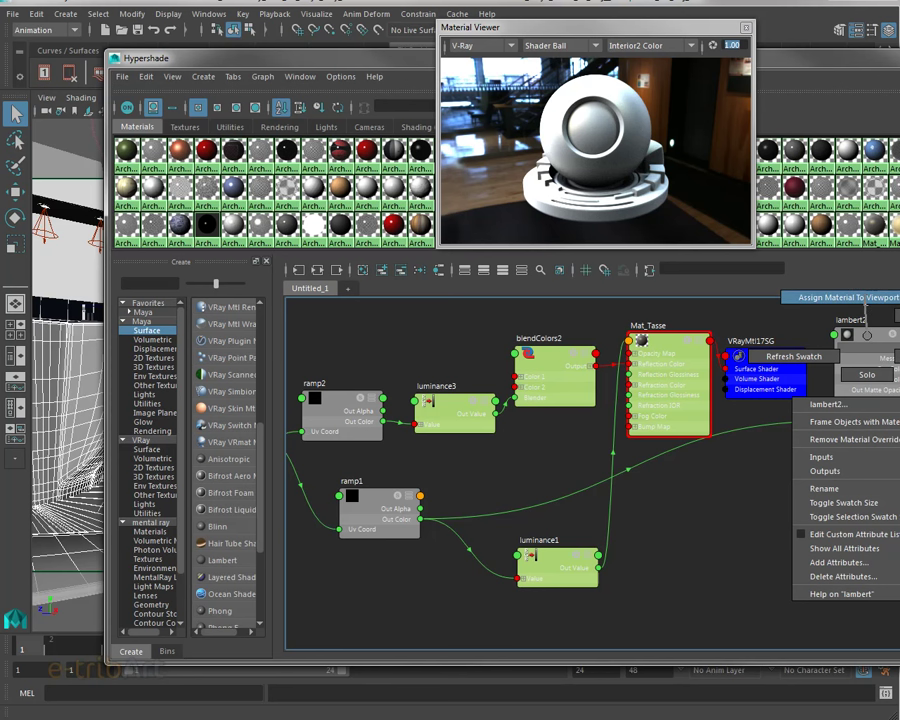
{"action": "left_click", "coordinate": [845, 297]}
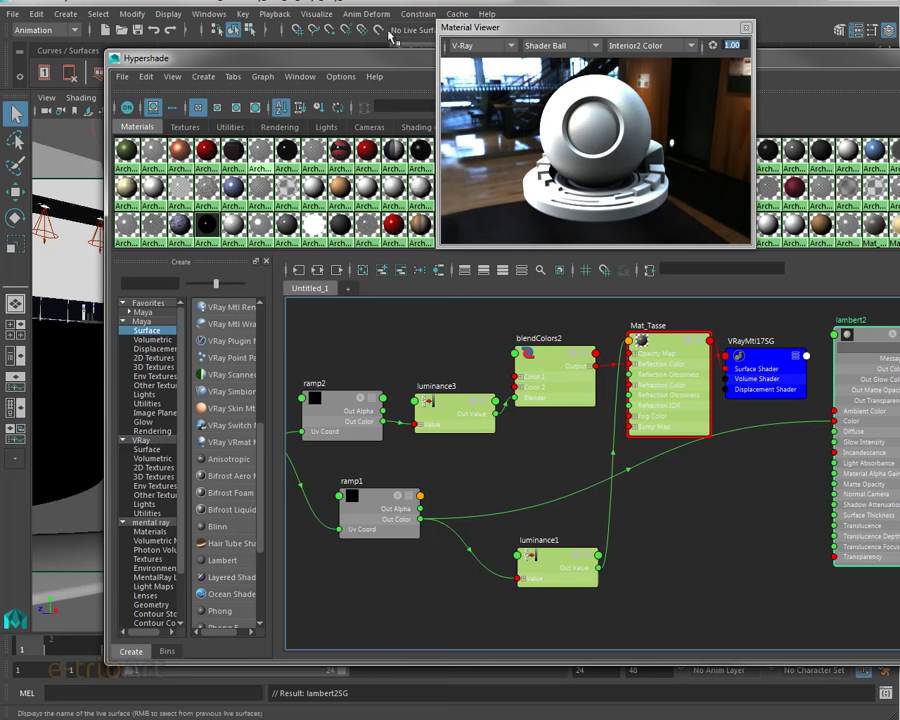
{"action": "left_click_drag", "start_coordinate": [348, 65], "coordinate": [374, 118]}
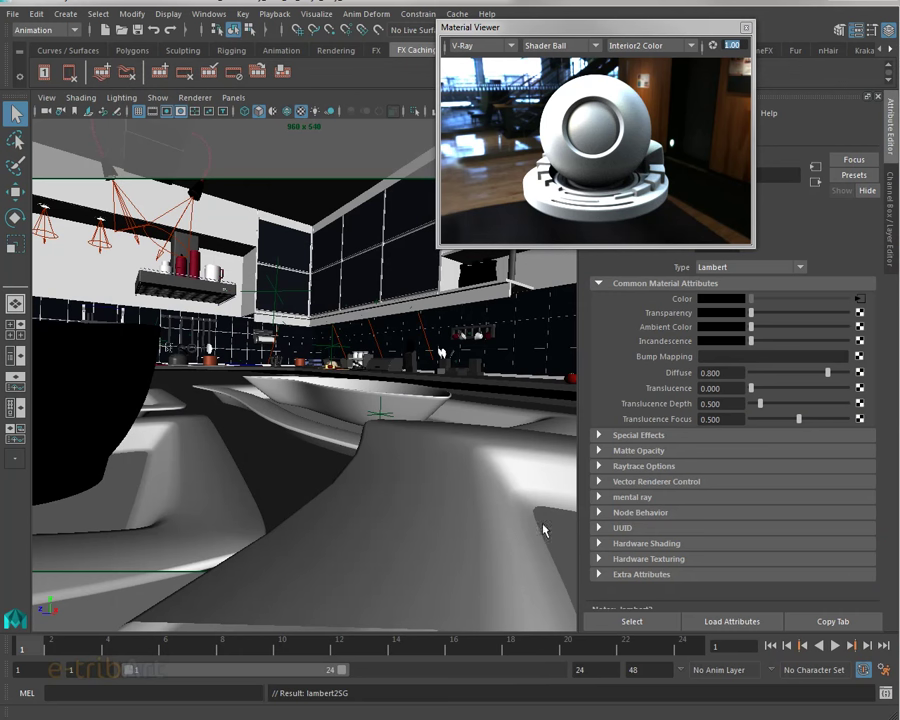
Move the Material Viewer window out of the way
{"action": "left_click_drag", "start_coordinate": [600, 27], "coordinate": [551, 138]}
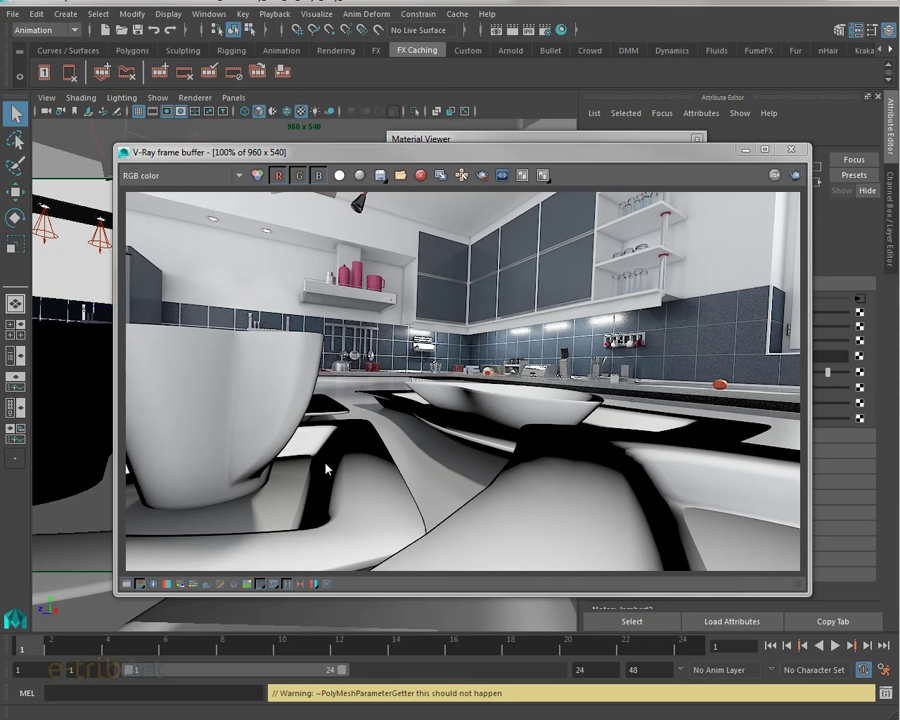
Move the frame buffer and Material Viewer aside so the ramp attributes show
{"action": "left_click_drag", "start_coordinate": [459, 156], "coordinate": [386, 184]}
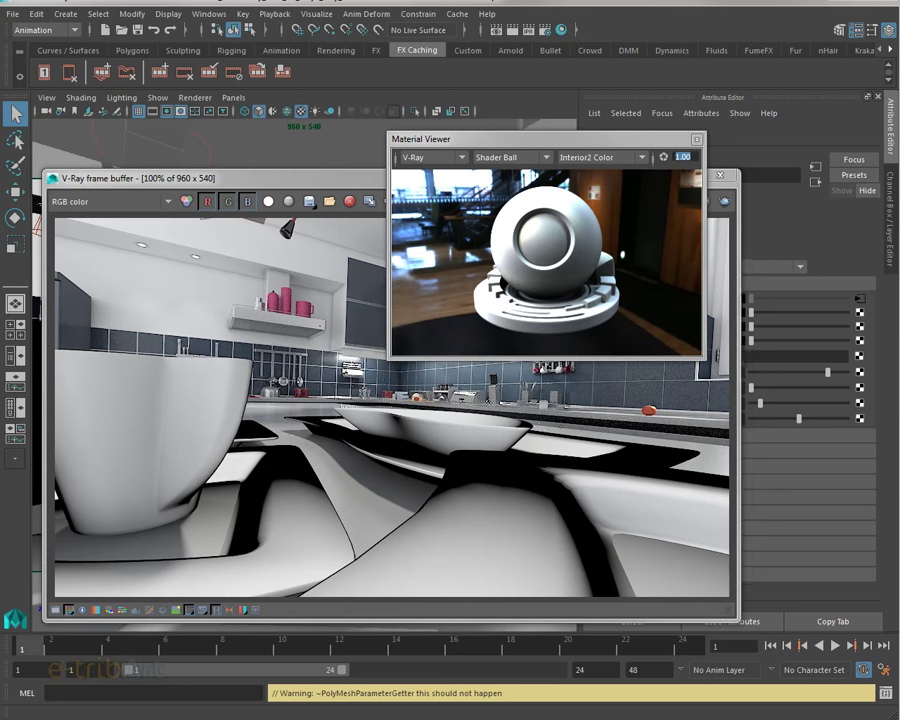
{"action": "left_click_drag", "start_coordinate": [441, 140], "coordinate": [588, 39]}
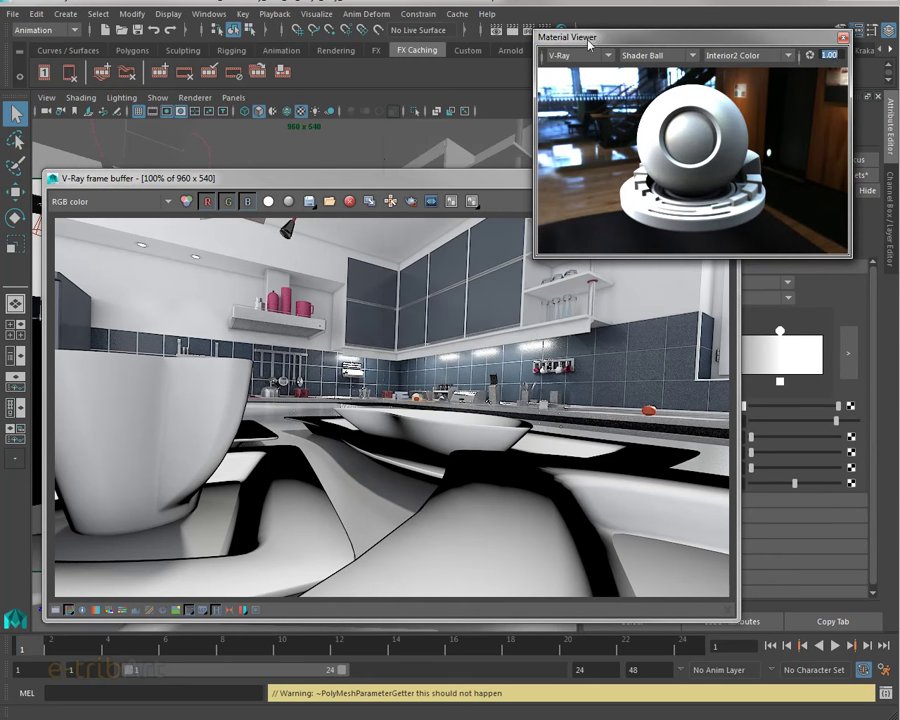
{"action": "left_click_drag", "start_coordinate": [404, 183], "coordinate": [264, 148]}
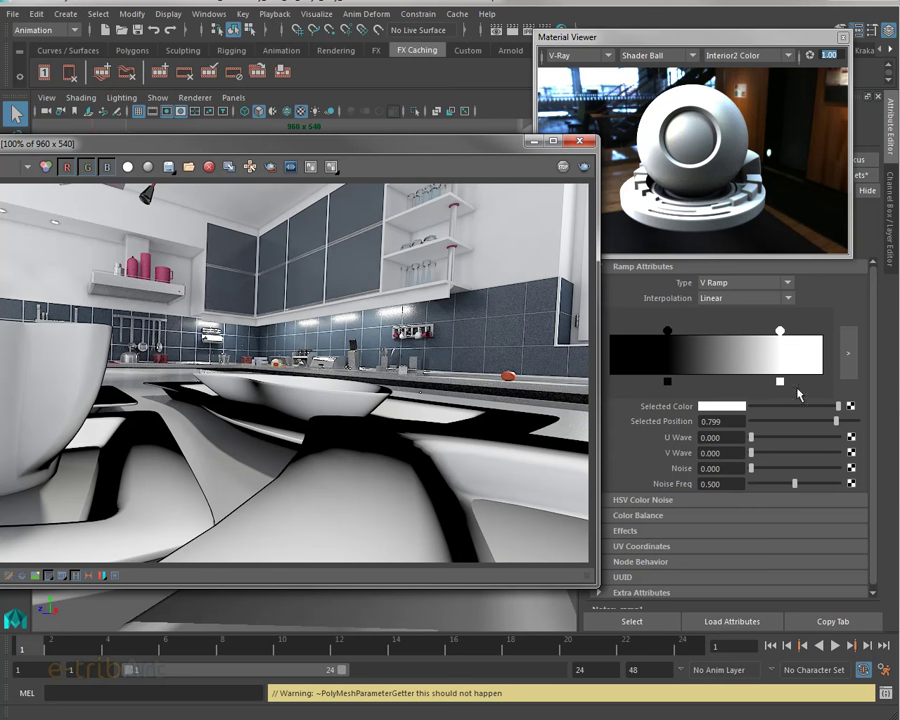
Move the V-Ray frame buffer aside and bring the Hypershade with the Mat_Tasse network to the front
{"action": "mouse_move", "coordinate": [345, 155]}
{"action": "left_mouse_down"}
{"action": "mouse_move", "coordinate": [541, 150]}
{"action": "mouse_move", "coordinate": [493, 171]}
{"action": "left_mouse_up"}
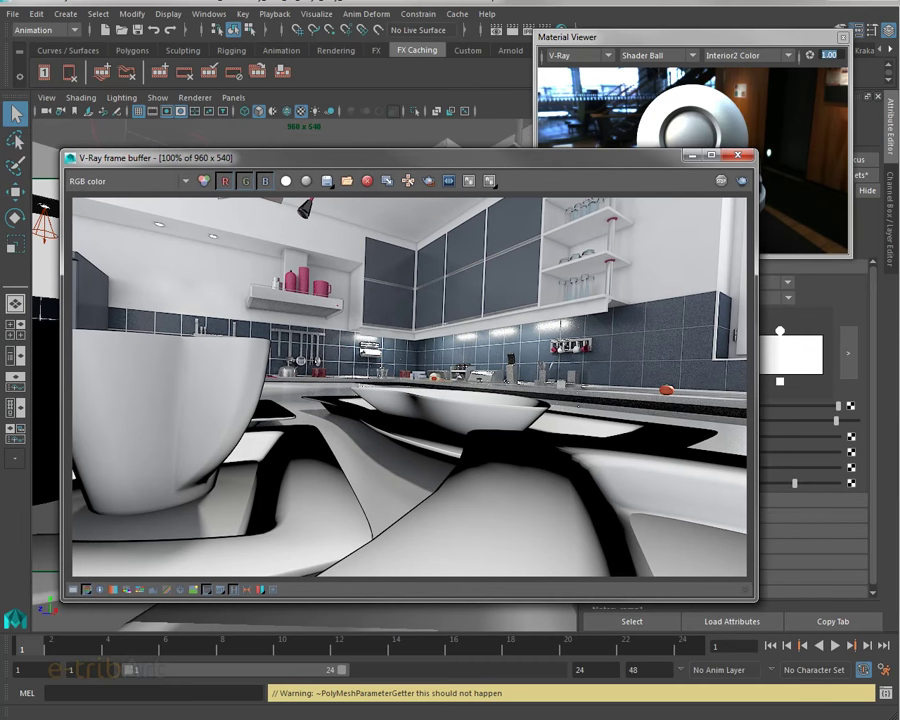
{"action": "key", "text": "alt+Tab"}
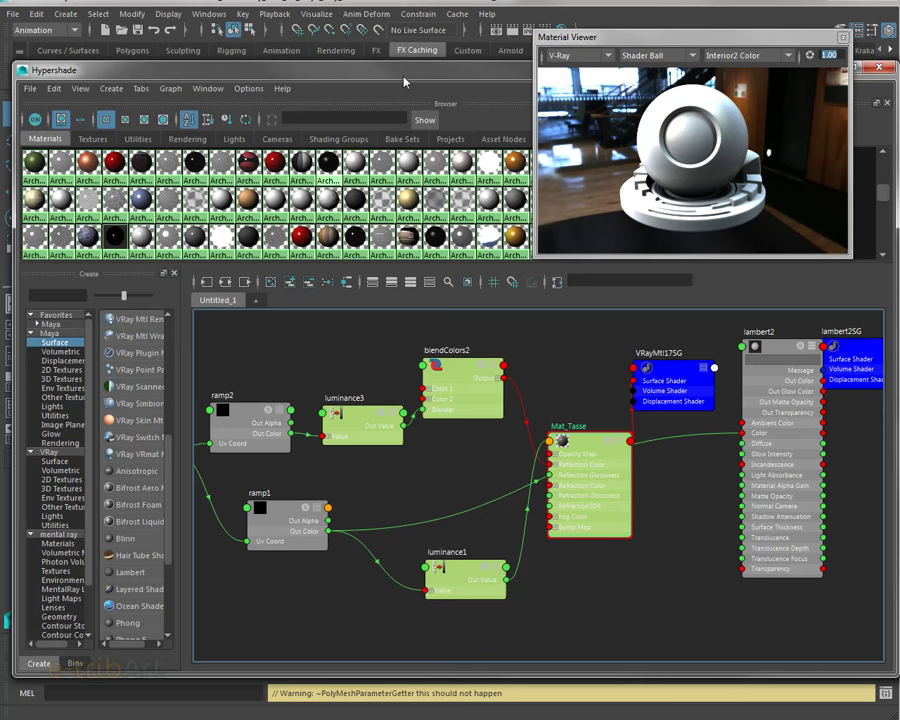
Raise the Hypershade, enlarge its material browser to a fourth swatch row, and close the Material Viewer
{"action": "left_click_drag", "start_coordinate": [404, 80], "coordinate": [404, 57]}
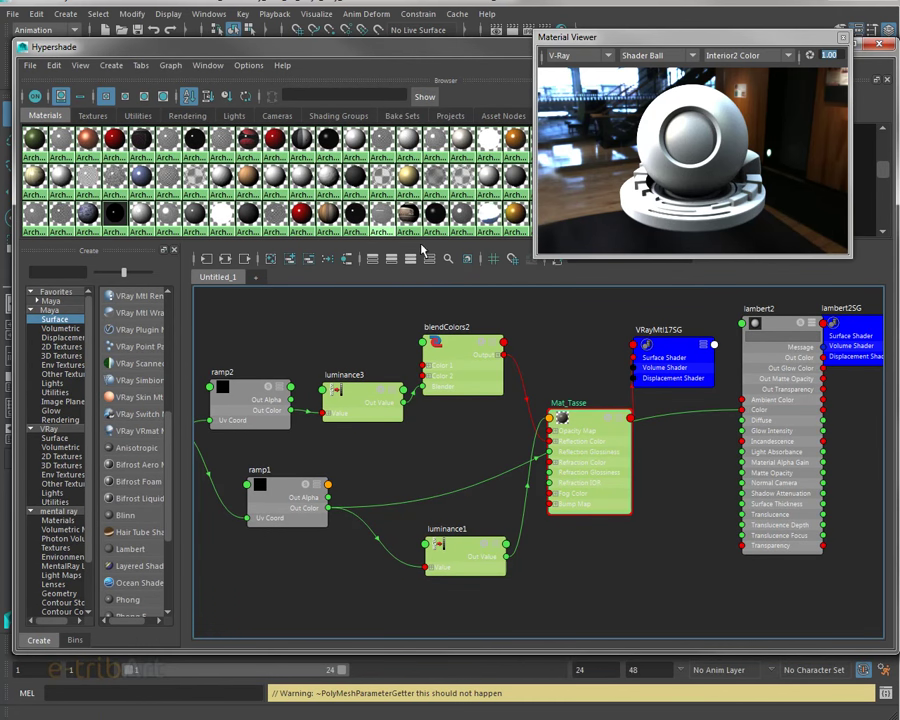
{"action": "mouse_move", "coordinate": [422, 245]}
{"action": "left_mouse_down"}
{"action": "mouse_move", "coordinate": [422, 267]}
{"action": "mouse_move", "coordinate": [388, 276]}
{"action": "left_mouse_up"}
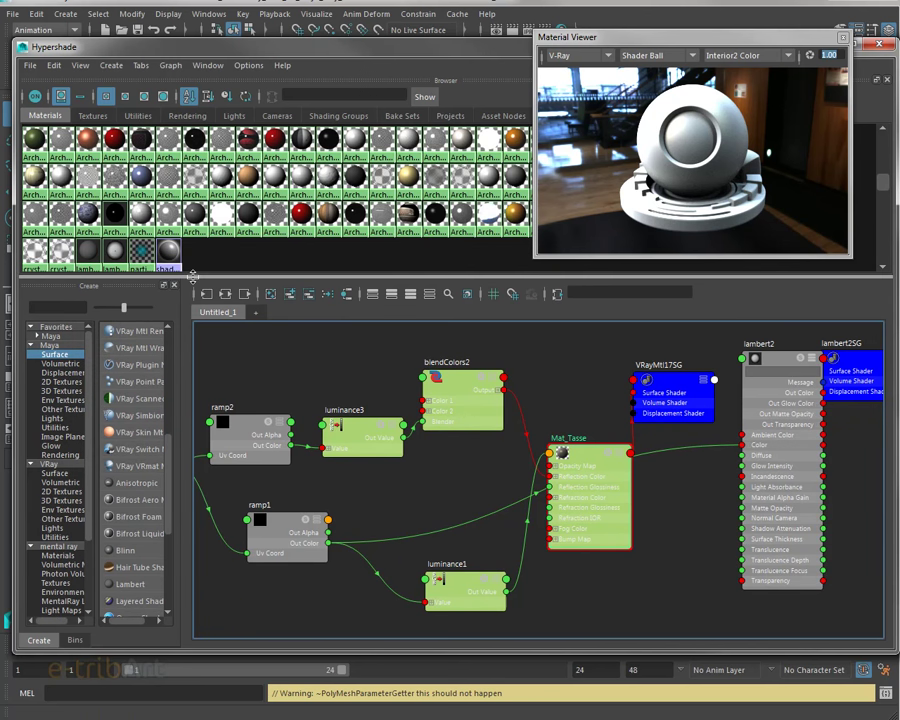
{"action": "left_click_drag", "start_coordinate": [193, 276], "coordinate": [193, 293]}
{"action": "left_click", "coordinate": [843, 37]}
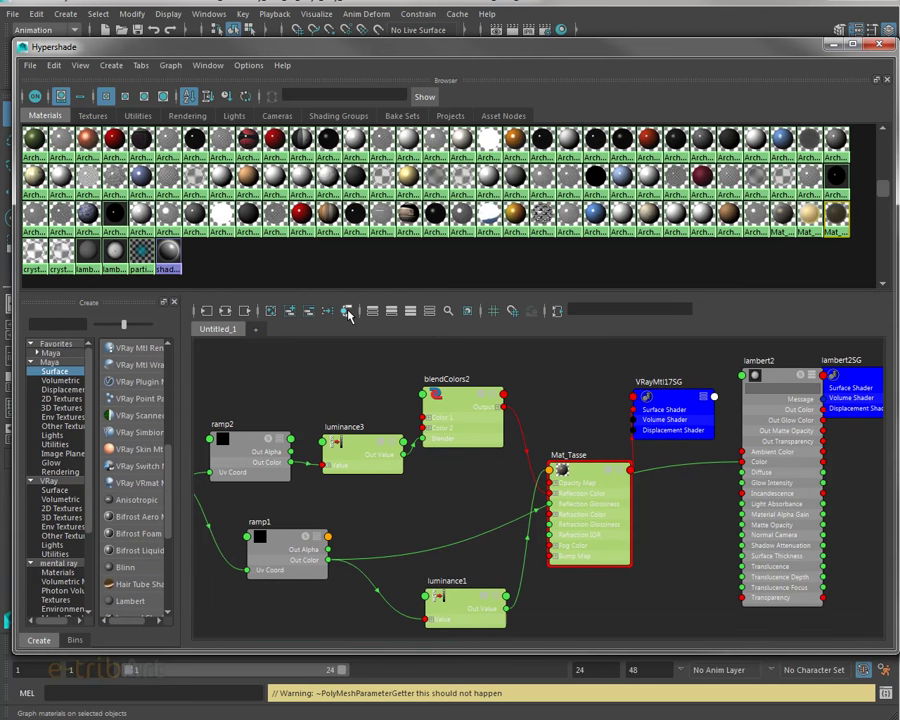
Graph the input and output connections of Mat_tasse_blend and zoom in on the network
{"action": "left_click", "coordinate": [227, 313]}
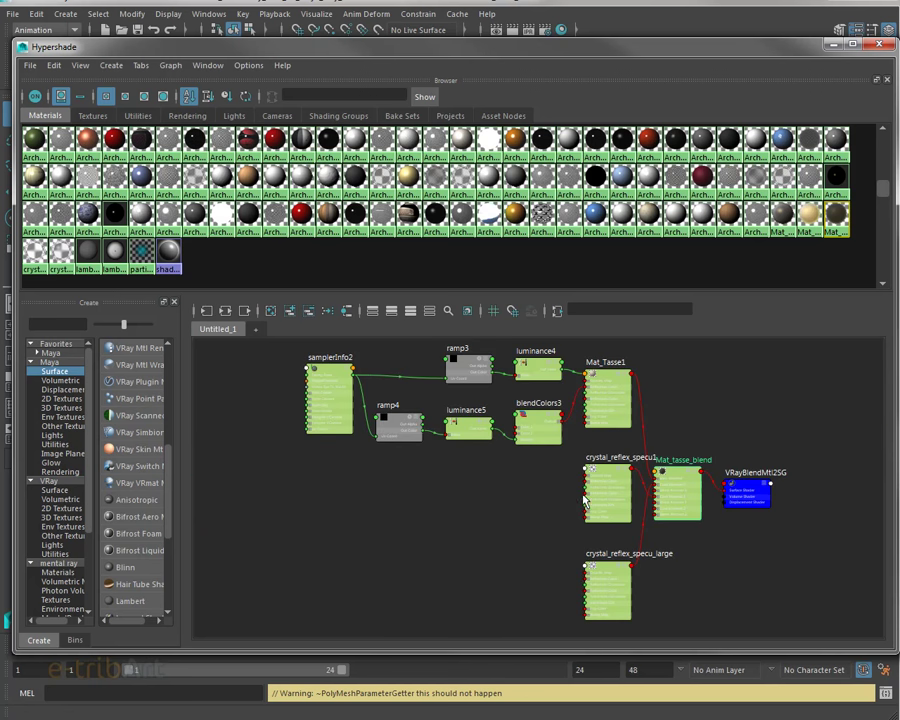
{"action": "scroll", "coordinate": [585, 502], "scroll_direction": "up", "scroll_amount": 2}
{"action": "scroll", "coordinate": [585, 502], "scroll_direction": "up", "scroll_amount": 2}
{"action": "scroll", "coordinate": [585, 502], "scroll_direction": "up", "scroll_amount": 2}
{"action": "scroll", "coordinate": [585, 502], "scroll_direction": "up", "scroll_amount": 2}
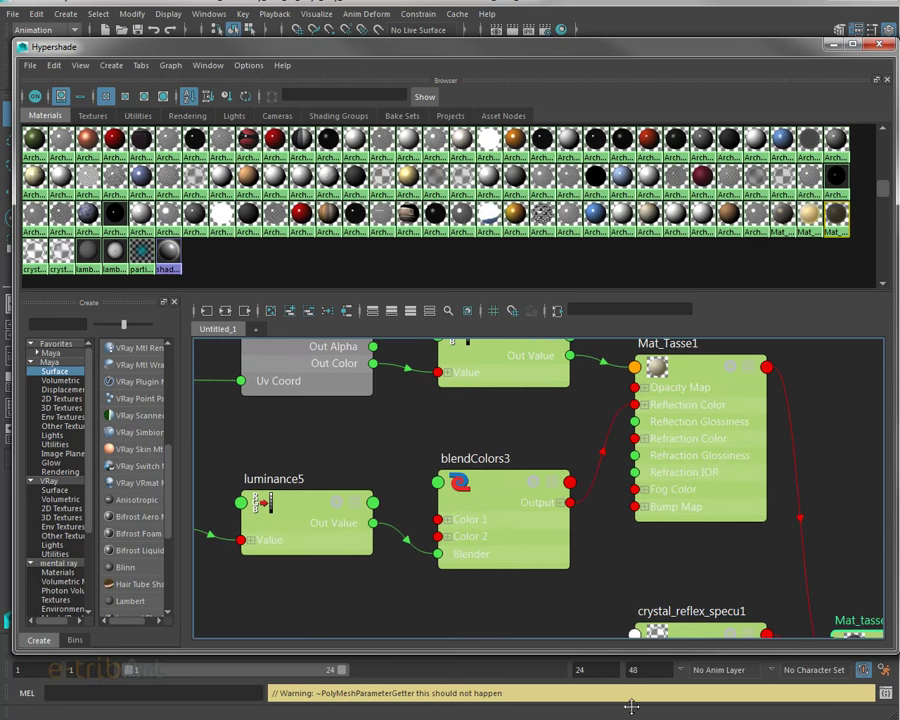
{"action": "scroll", "coordinate": [600, 543], "scroll_direction": "down", "scroll_amount": 1}
{"action": "scroll", "coordinate": [639, 593], "scroll_direction": "down", "scroll_amount": 2}
Select ramp4 and slide the Hypershade aside to reveal its black-to-white V Ramp attributes
{"action": "middle_click_drag", "start_coordinate": [645, 505], "coordinate": [680, 487]}
{"action": "left_click", "coordinate": [339, 519]}
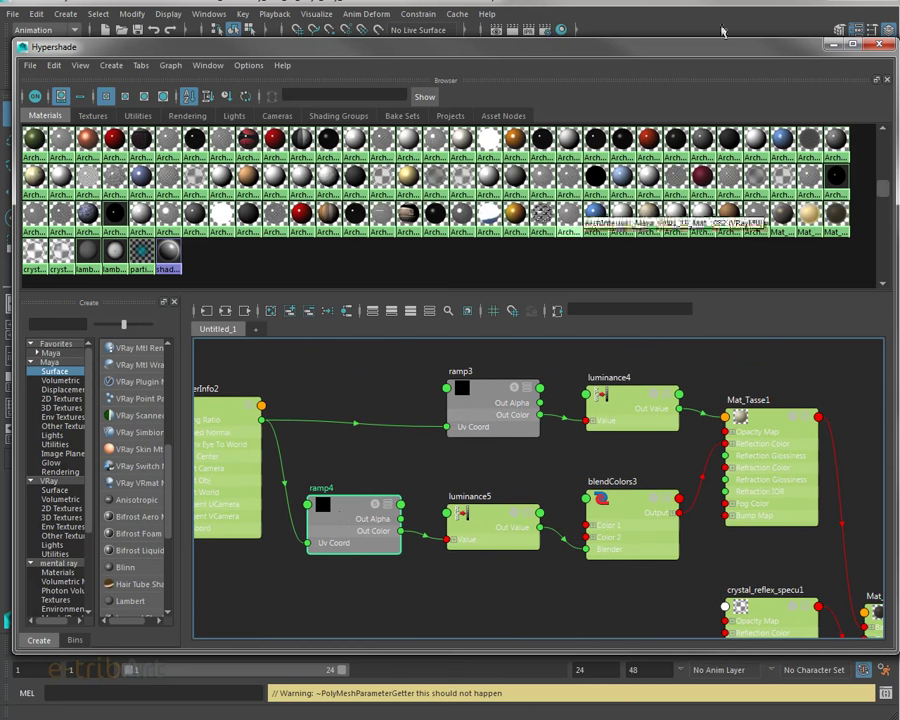
{"action": "left_click_drag", "start_coordinate": [720, 55], "coordinate": [355, 49]}
Widen ramp4's gradient, moving its black stop to 0.145 and white stop to 0.828
{"action": "mouse_move", "coordinate": [643, 158]}
{"action": "left_mouse_down"}
{"action": "mouse_move", "coordinate": [798, 256]}
{"action": "mouse_move", "coordinate": [899, 300]}
{"action": "left_mouse_up"}
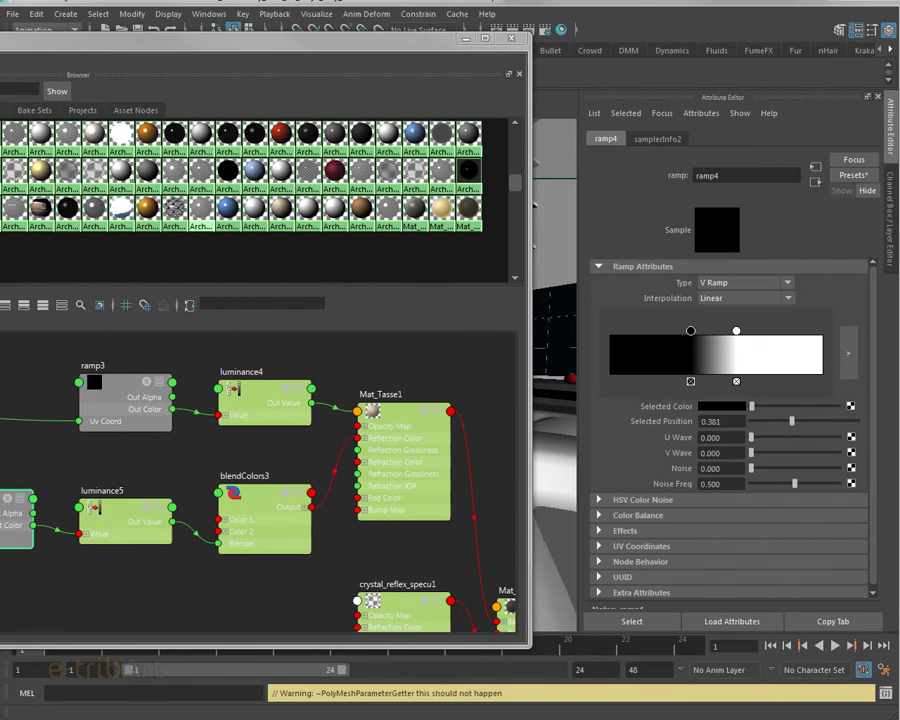
{"action": "mouse_move", "coordinate": [408, 44]}
{"action": "left_mouse_down"}
{"action": "mouse_move", "coordinate": [392, 36]}
{"action": "mouse_move", "coordinate": [416, 44]}
{"action": "left_mouse_up"}
{"action": "left_click_drag", "start_coordinate": [689, 331], "coordinate": [660, 331]}
{"action": "left_click_drag", "start_coordinate": [737, 332], "coordinate": [800, 332]}
{"action": "left_click_drag", "start_coordinate": [659, 331], "coordinate": [641, 333]}
Widen ramp3's gradient, moving its black stop to 0.106 and white stop to 0.904
{"action": "left_click", "coordinate": [104, 395]}
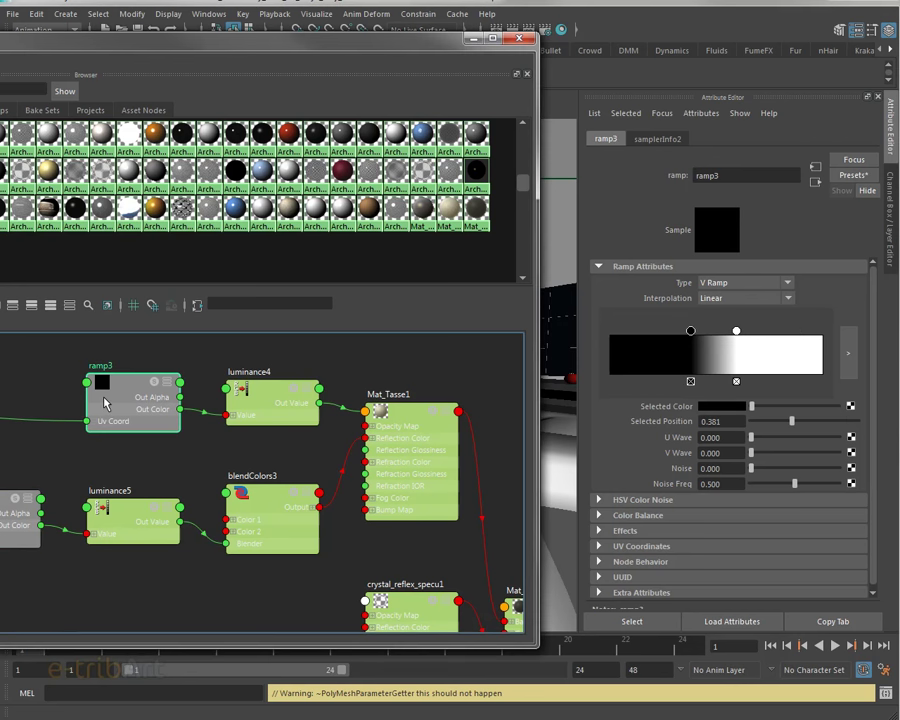
{"action": "left_click_drag", "start_coordinate": [690, 331], "coordinate": [632, 332]}
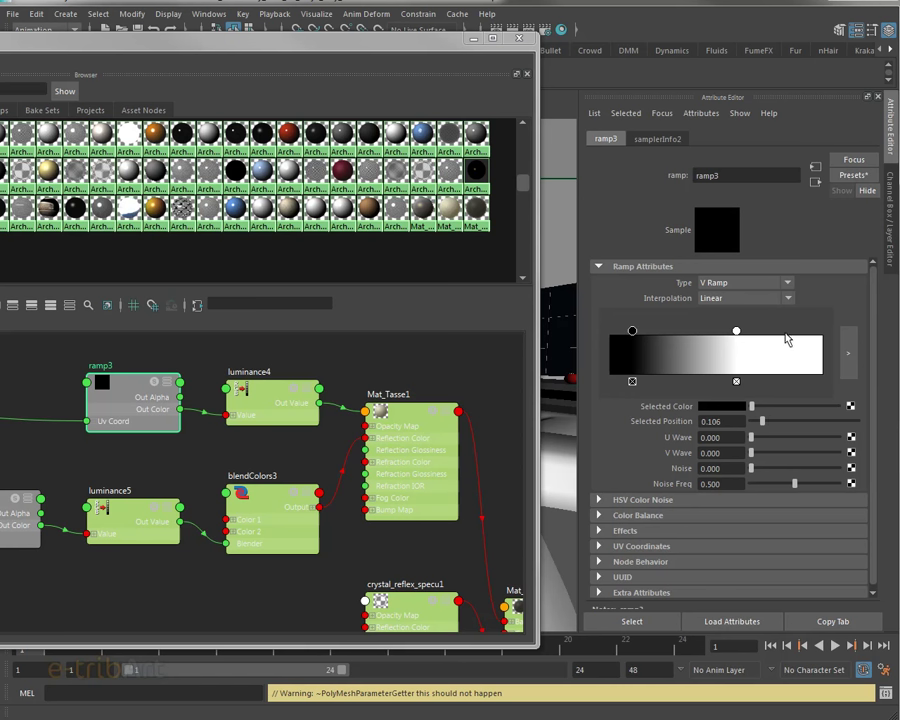
{"action": "left_click_drag", "start_coordinate": [737, 331], "coordinate": [802, 331]}
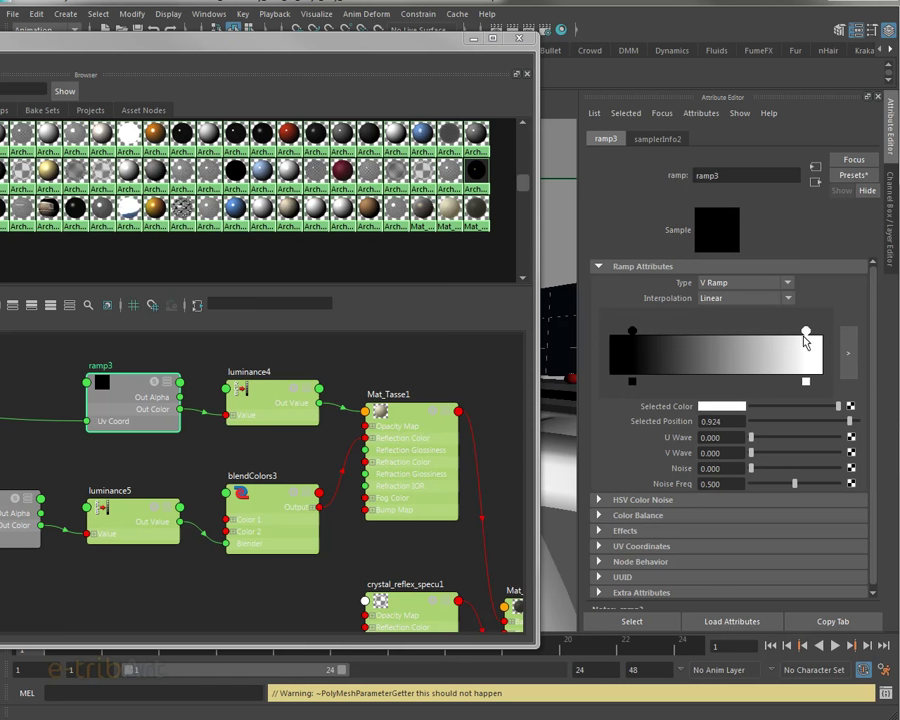
Darken Color 1 of blendColors3 with its value slider
{"action": "left_click", "coordinate": [263, 397]}
{"action": "left_click", "coordinate": [292, 512]}
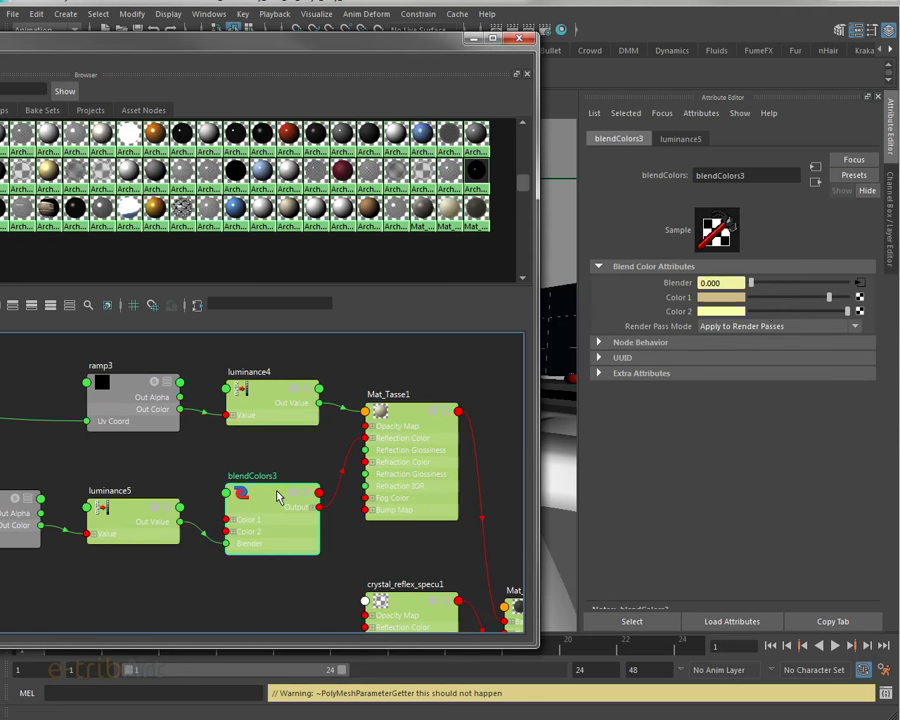
{"action": "left_click_drag", "start_coordinate": [828, 297], "coordinate": [795, 297]}
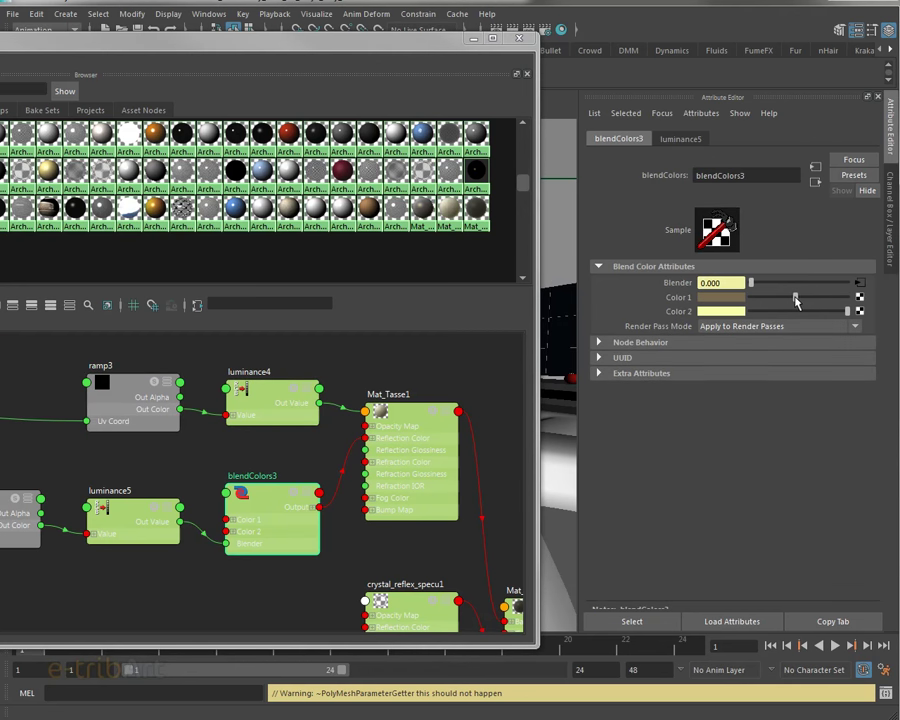
{"action": "left_click_drag", "start_coordinate": [255, 39], "coordinate": [307, 31]}
Maximize the Hypershade, pan to Mat_tasse_blend and load its VRayBlendMtl settings
{"action": "double_click", "coordinate": [307, 31]}
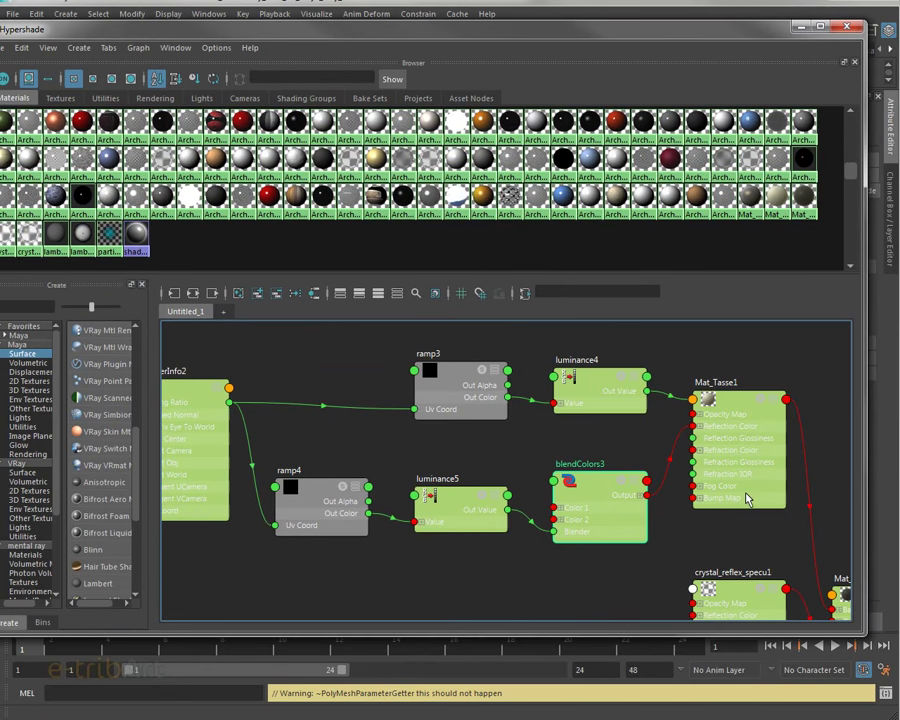
{"action": "mouse_move", "coordinate": [728, 469]}
{"action": "left_mouse_down"}
{"action": "mouse_move", "coordinate": [730, 455]}
{"action": "mouse_move", "coordinate": [732, 468]}
{"action": "left_mouse_up"}
{"action": "middle_click_drag", "start_coordinate": [707, 530], "coordinate": [516, 438], "text": "alt"}
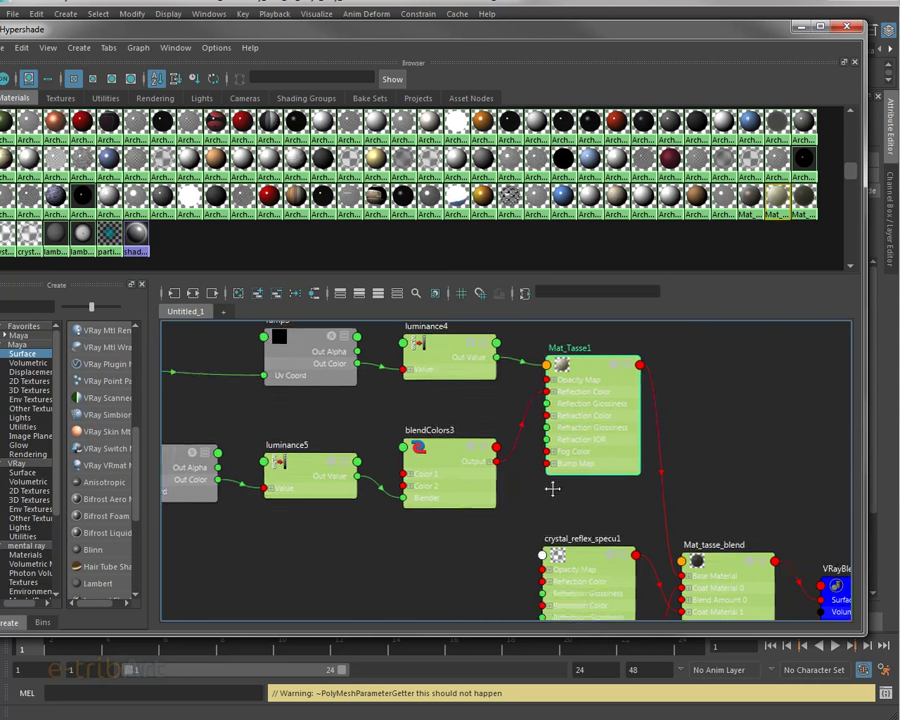
{"action": "left_click", "coordinate": [666, 497]}
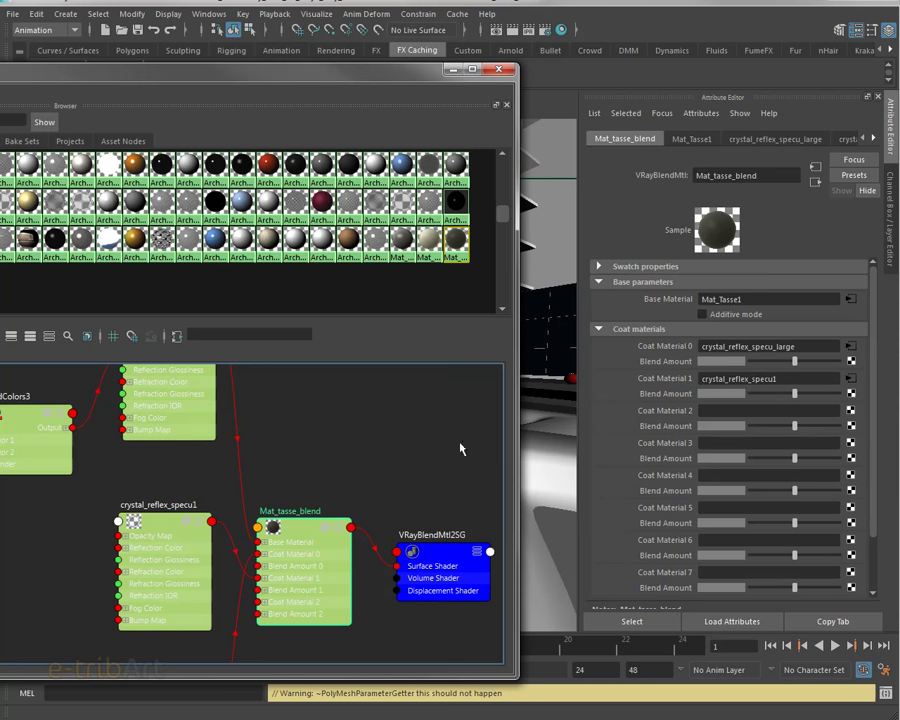
{"action": "left_click_drag", "start_coordinate": [322, 76], "coordinate": [466, 48]}
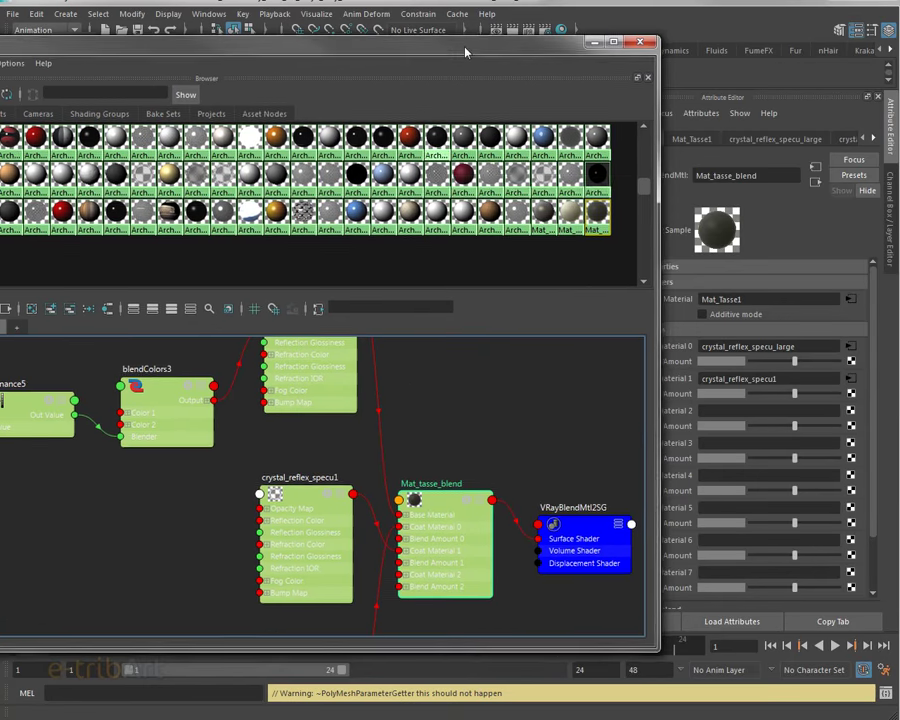
{"action": "mouse_move", "coordinate": [410, 427]}
{"action": "middle_mouse_down", "text": "alt"}
{"action": "mouse_move", "coordinate": [412, 458]}
{"action": "mouse_move", "coordinate": [433, 445]}
{"action": "mouse_move", "coordinate": [430, 380]}
{"action": "middle_mouse_up", "text": "alt"}
{"action": "scroll", "coordinate": [435, 434], "scroll_direction": "down", "scroll_amount": 5}
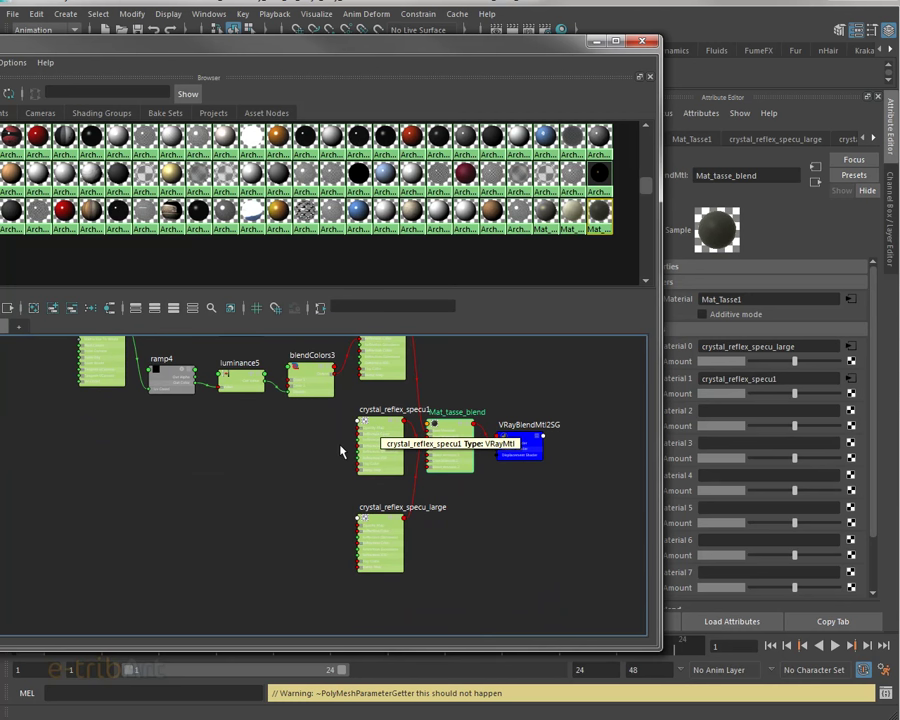
Place crystal_reflex_specu_large beside Mat_tasse_blend with crystal_reflex_specu1 tucked below it
{"action": "mouse_move", "coordinate": [389, 426]}
{"action": "left_mouse_down"}
{"action": "mouse_move", "coordinate": [441, 577]}
{"action": "mouse_move", "coordinate": [428, 573]}
{"action": "left_mouse_up"}
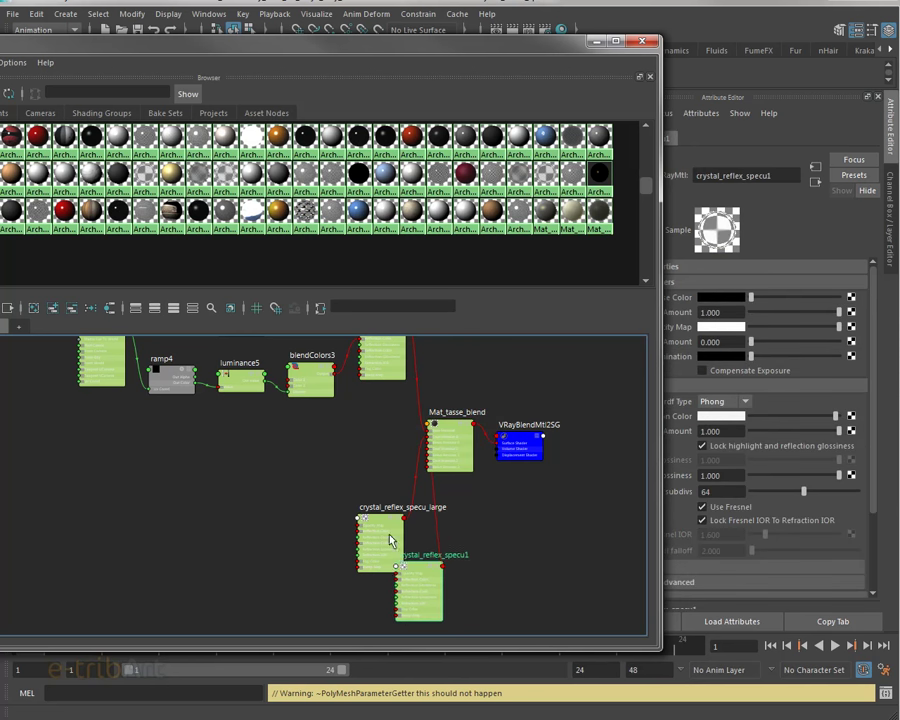
{"action": "left_click_drag", "start_coordinate": [381, 522], "coordinate": [377, 437]}
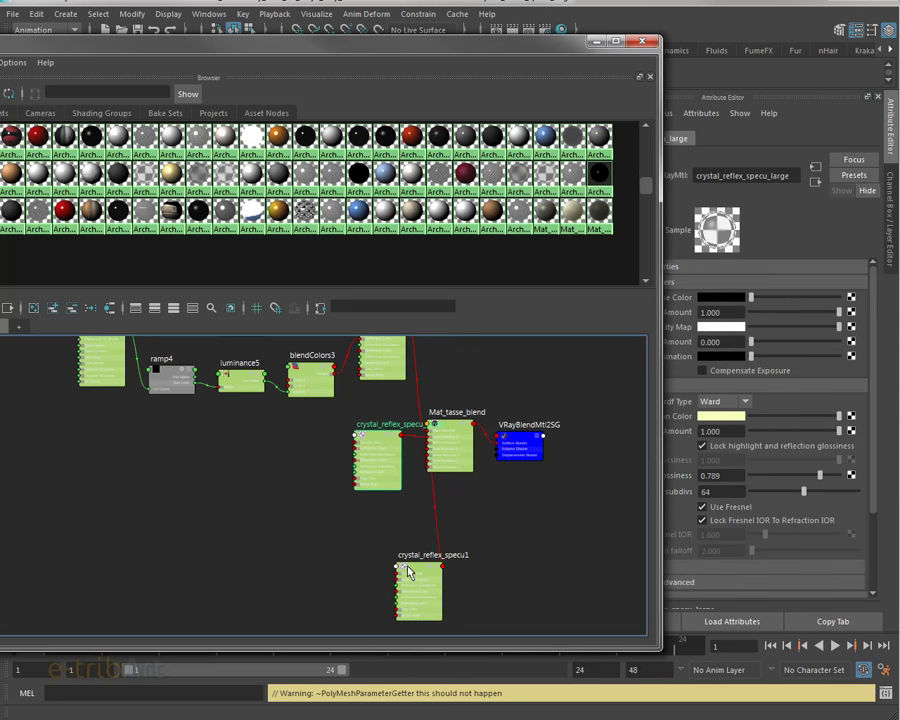
{"action": "left_click_drag", "start_coordinate": [410, 572], "coordinate": [370, 530]}
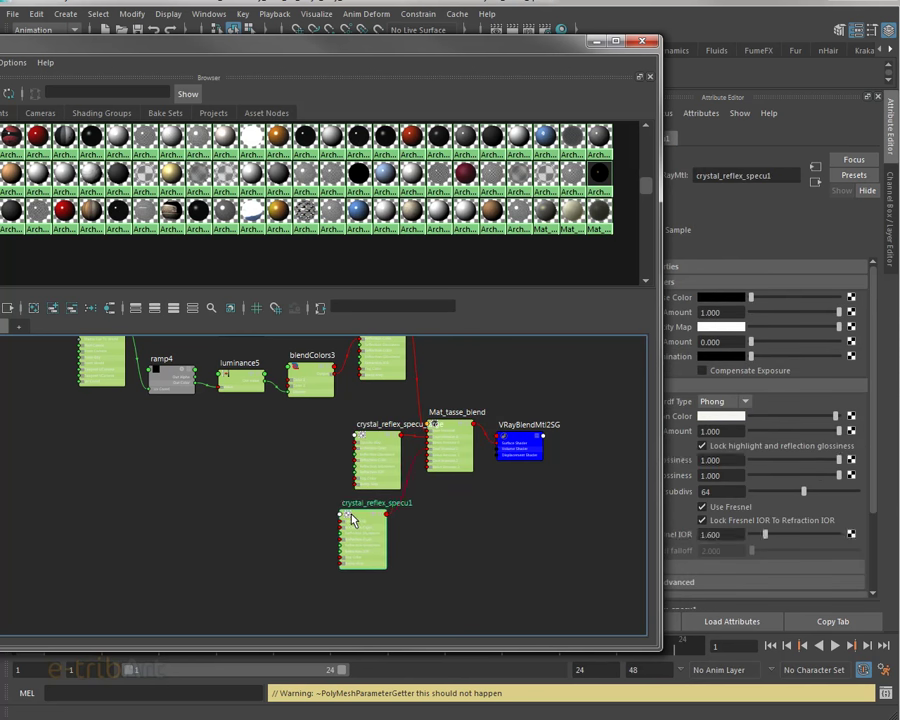
{"action": "left_click", "coordinate": [378, 445]}
{"action": "left_click_drag", "start_coordinate": [517, 55], "coordinate": [438, 56]}
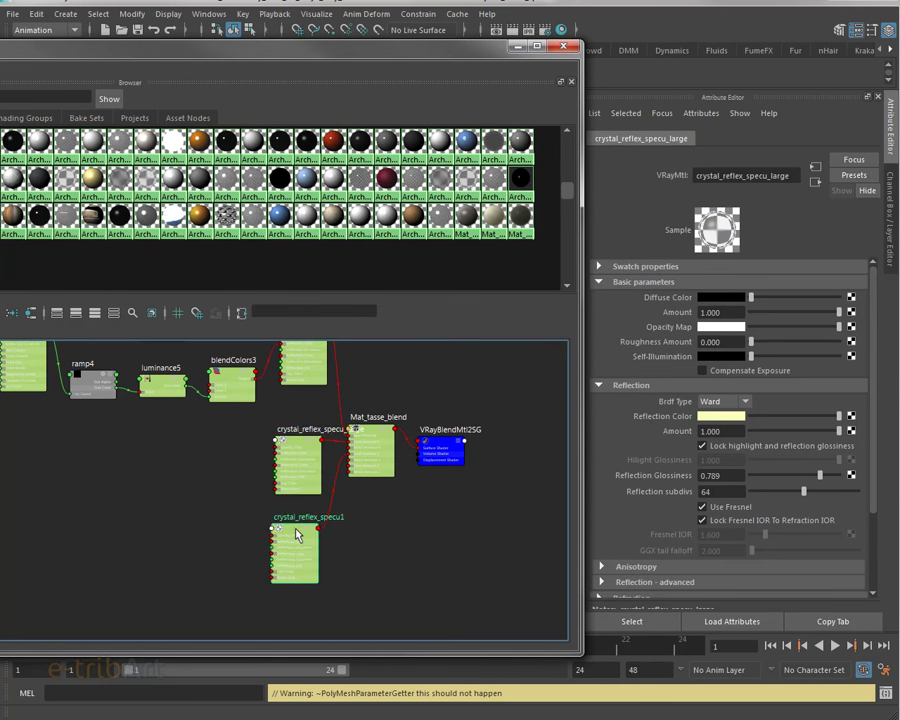
{"action": "left_click_drag", "start_coordinate": [302, 530], "coordinate": [298, 521]}
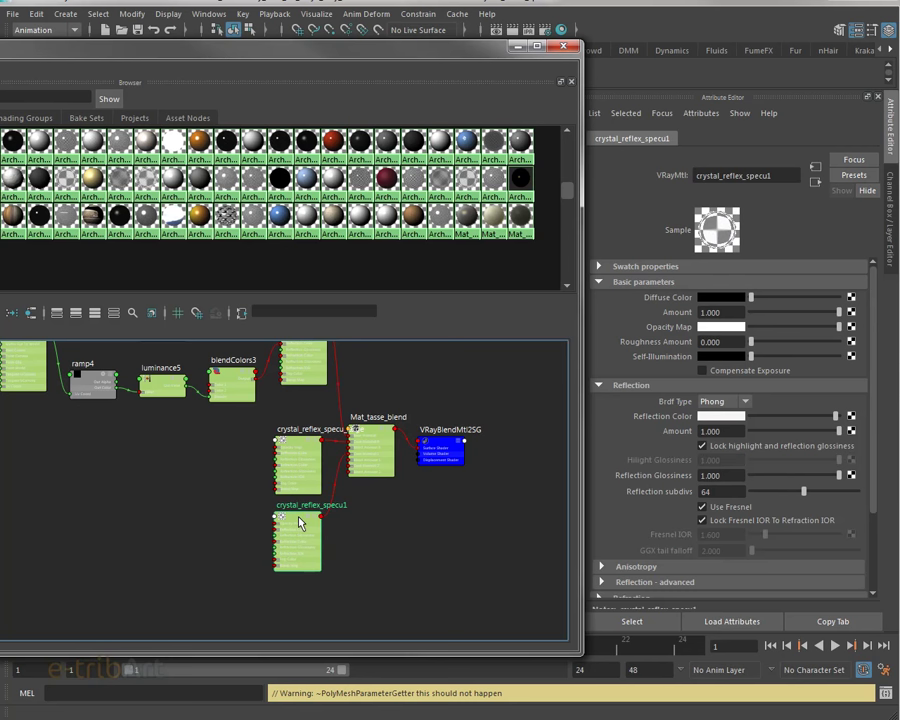
Lower crystal_reflex_specu_large's reflection glossiness from 0.789, settling at 0.732, then view crystal_reflex_specu1
{"action": "left_click", "coordinate": [298, 444]}
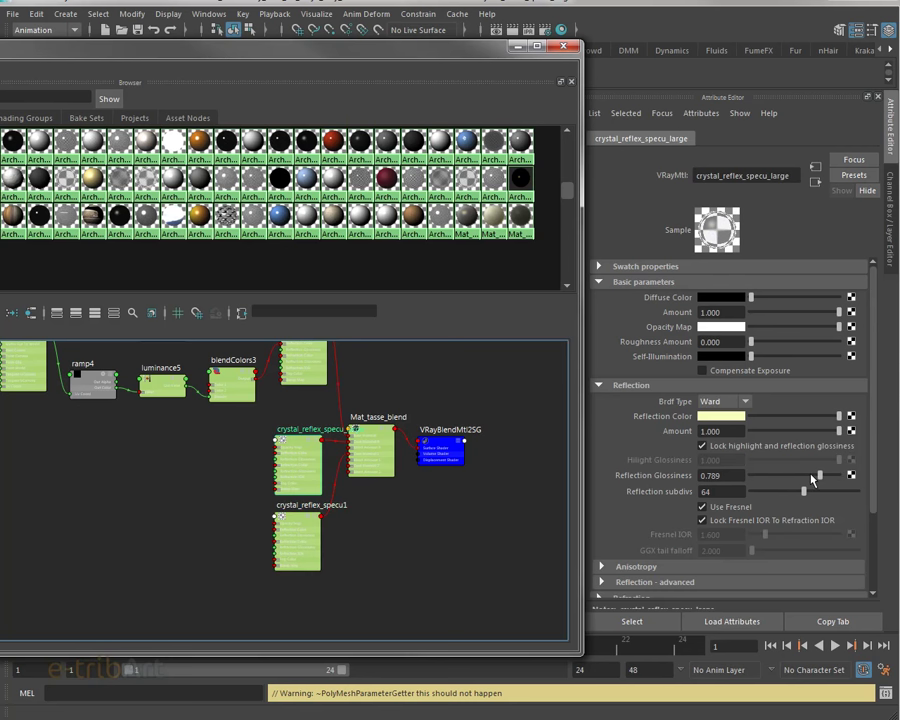
{"action": "left_click_drag", "start_coordinate": [820, 475], "coordinate": [809, 475]}
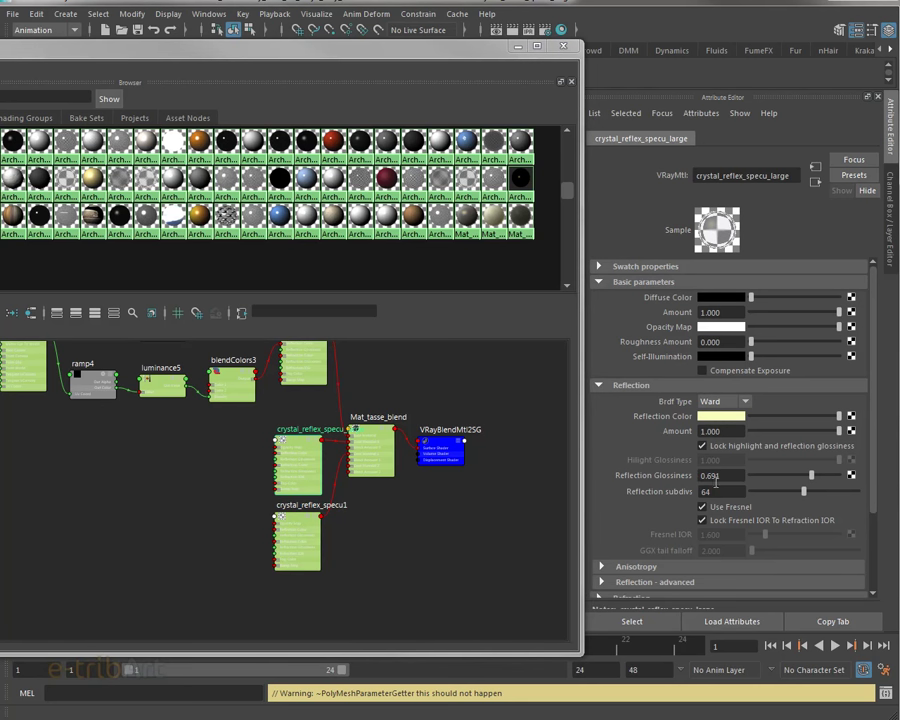
{"action": "mouse_move", "coordinate": [811, 477]}
{"action": "left_mouse_down"}
{"action": "mouse_move", "coordinate": [806, 483]}
{"action": "mouse_move", "coordinate": [803, 473]}
{"action": "left_mouse_up"}
{"action": "left_click_drag", "start_coordinate": [811, 476], "coordinate": [808, 478]}
{"action": "left_click", "coordinate": [293, 520]}
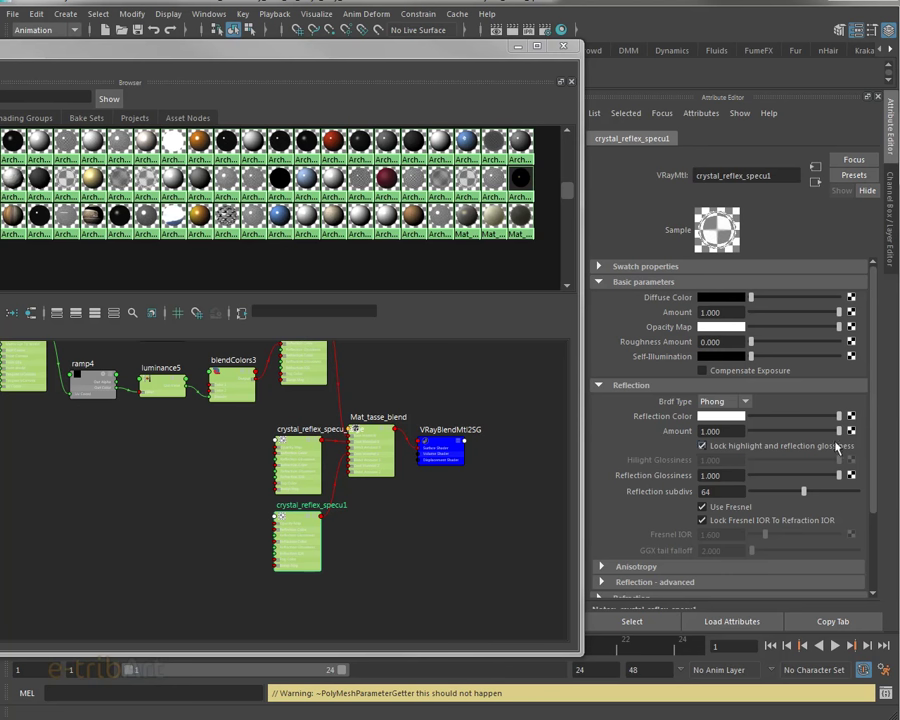
{"action": "left_click_drag", "start_coordinate": [874, 386], "coordinate": [869, 520]}
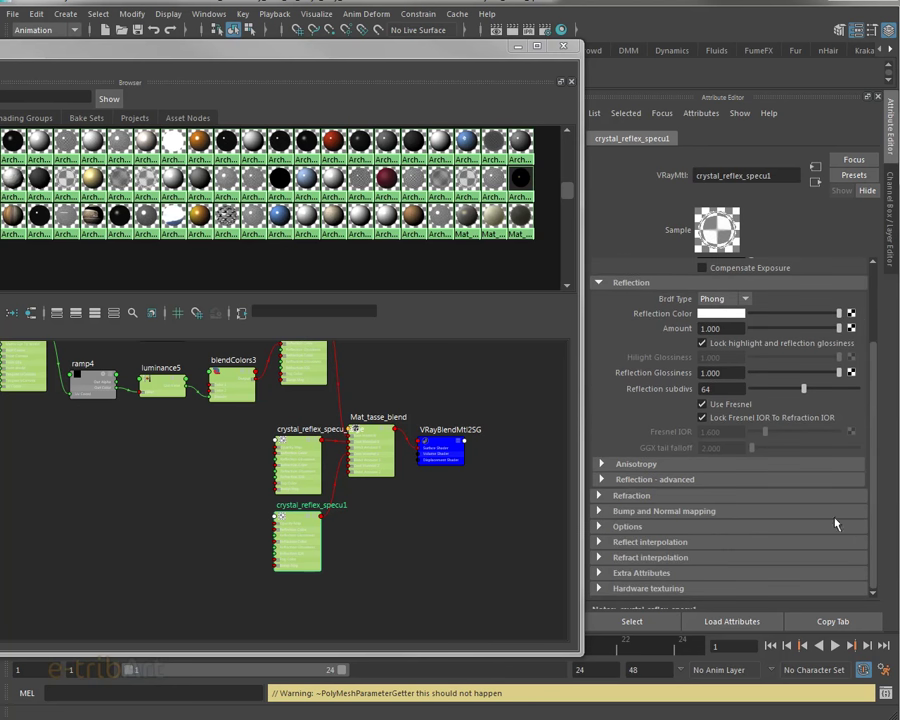
{"action": "left_click", "coordinate": [648, 497]}
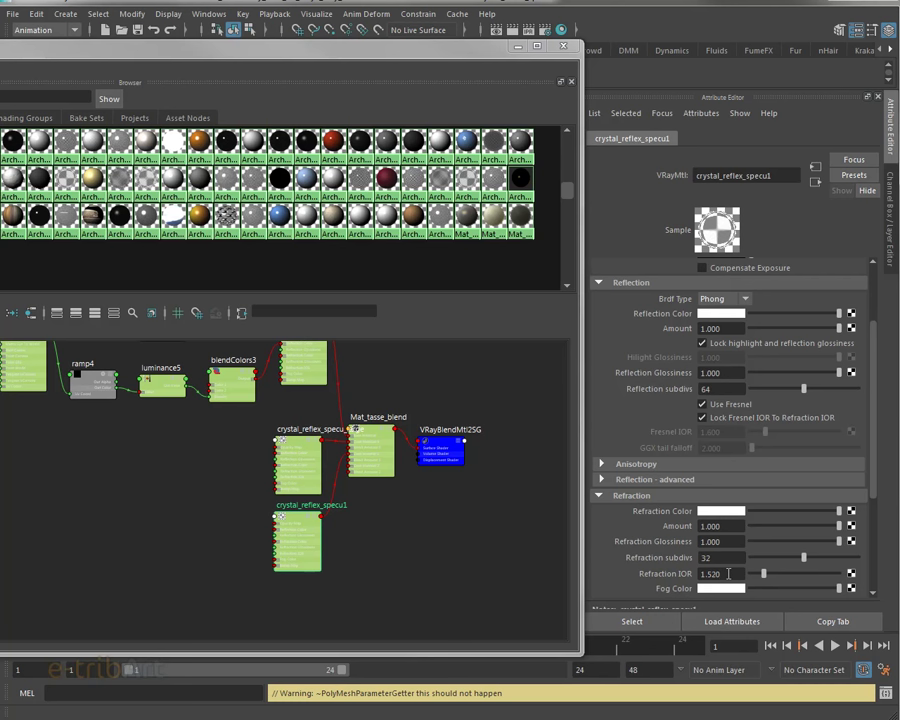
{"action": "left_click", "coordinate": [305, 443]}
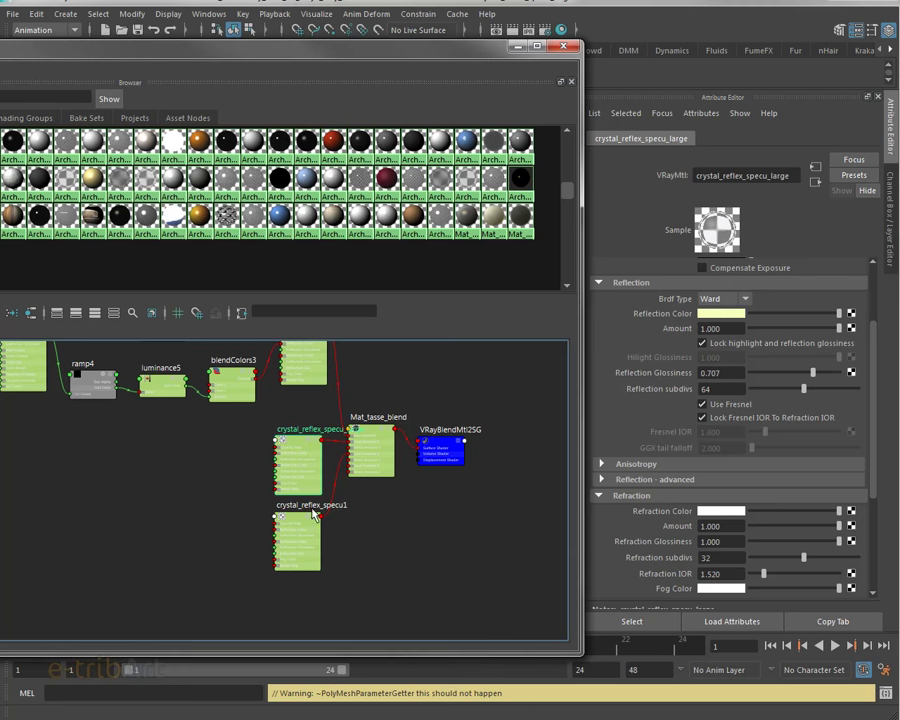
{"action": "left_click", "coordinate": [718, 574]}
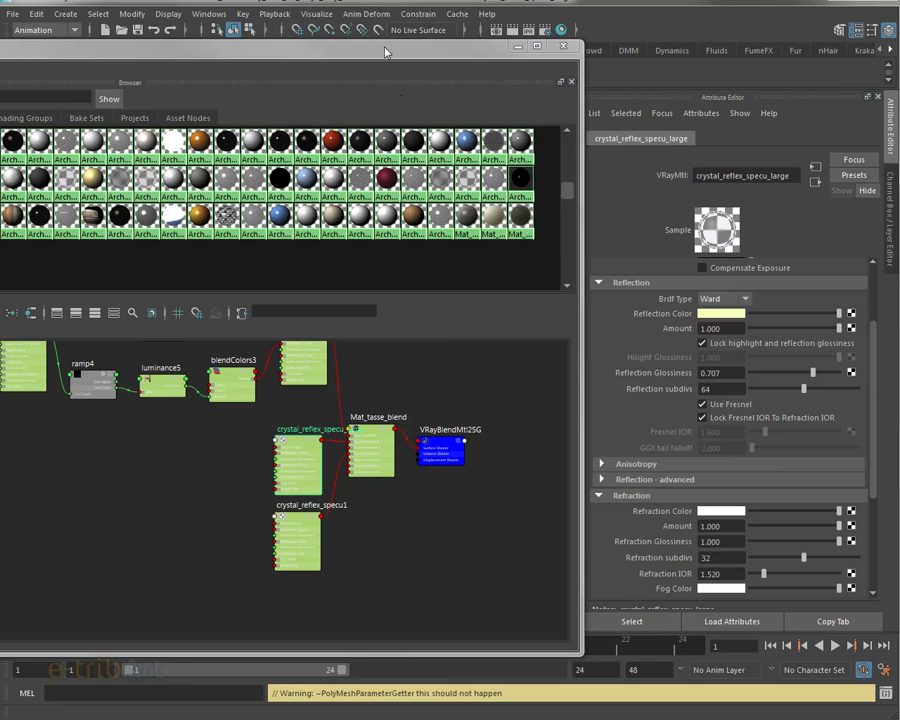
{"action": "left_click_drag", "start_coordinate": [266, 44], "coordinate": [278, 48]}
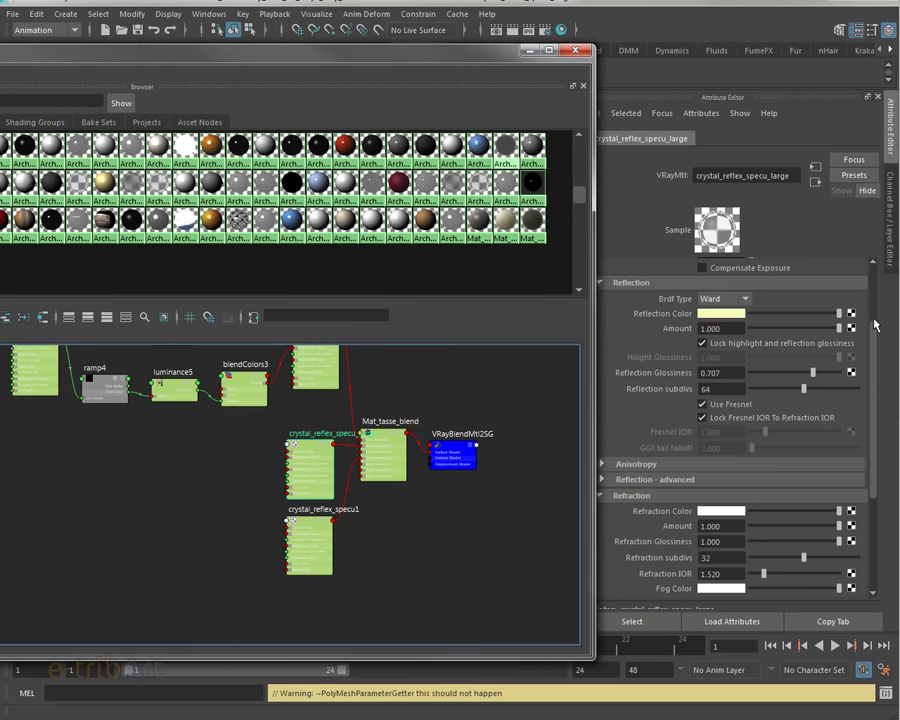
{"action": "left_click", "coordinate": [881, 276]}
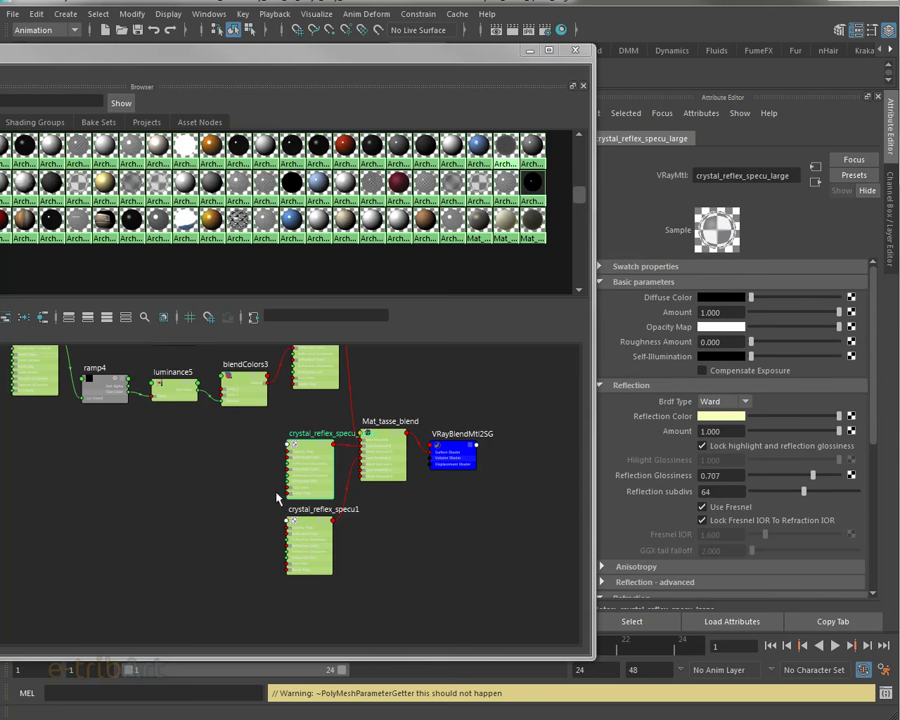
{"action": "left_click", "coordinate": [314, 446]}
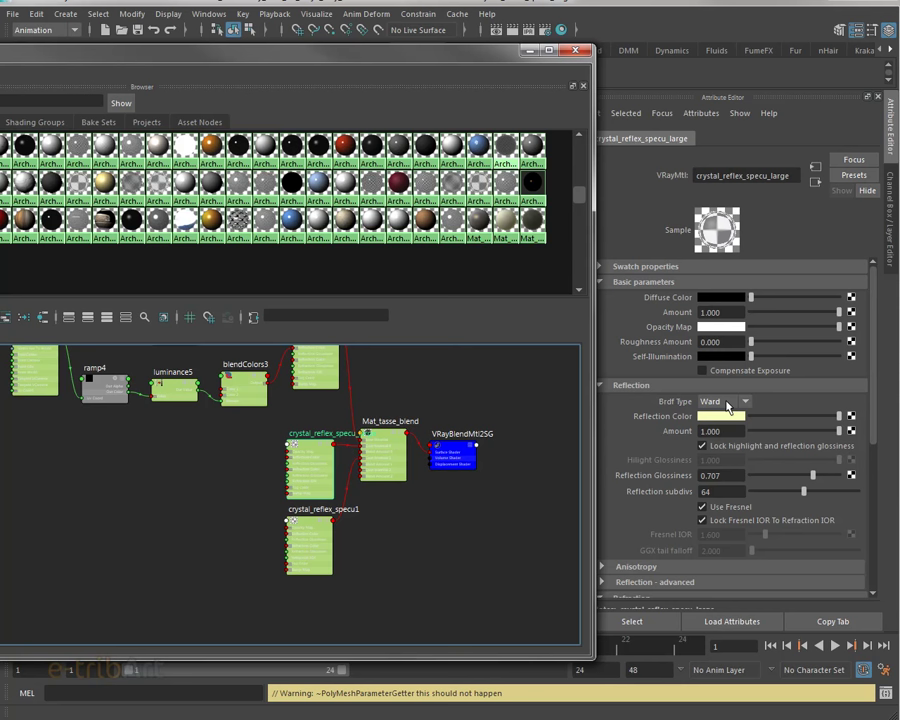
{"action": "left_click", "coordinate": [728, 403]}
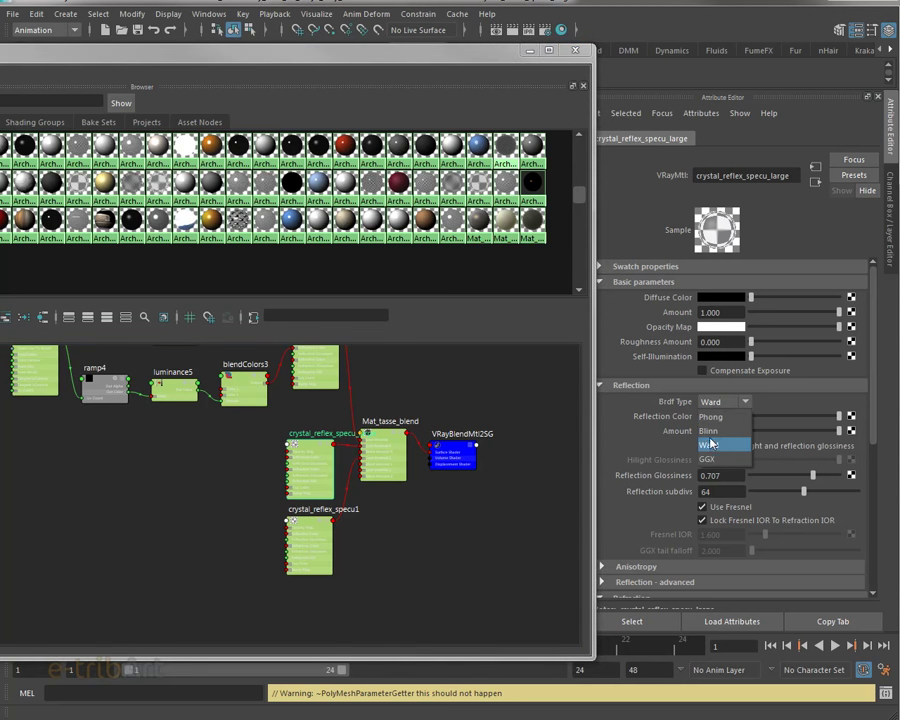
{"action": "left_click", "coordinate": [728, 403]}
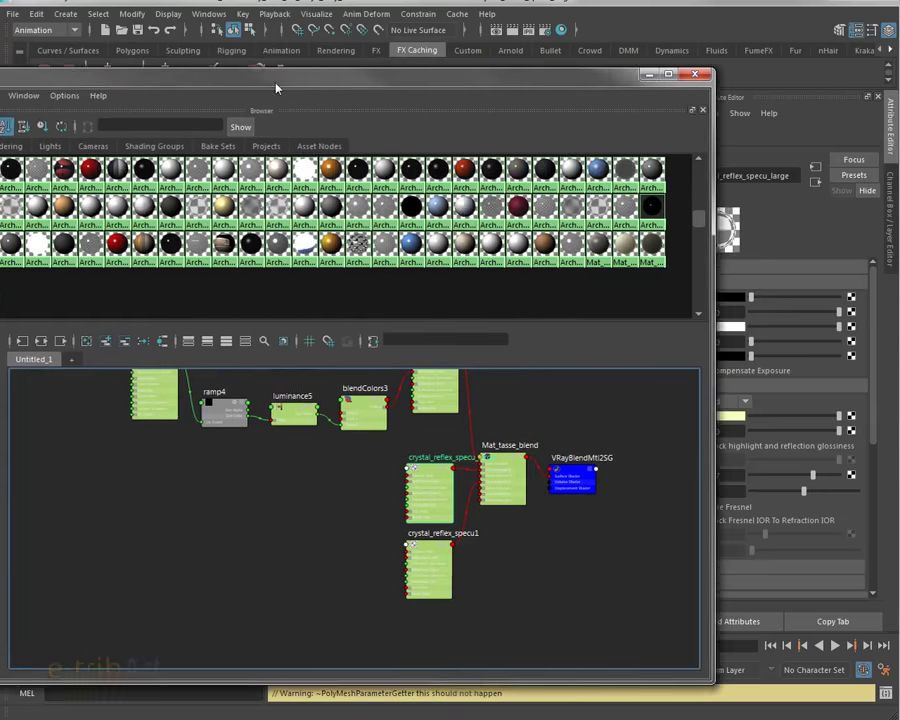
Move the Hypershade away and compare the new kitchen render against the previous one in the V-Ray frame buffer
{"action": "left_click_drag", "start_coordinate": [130, 60], "coordinate": [400, 200]}
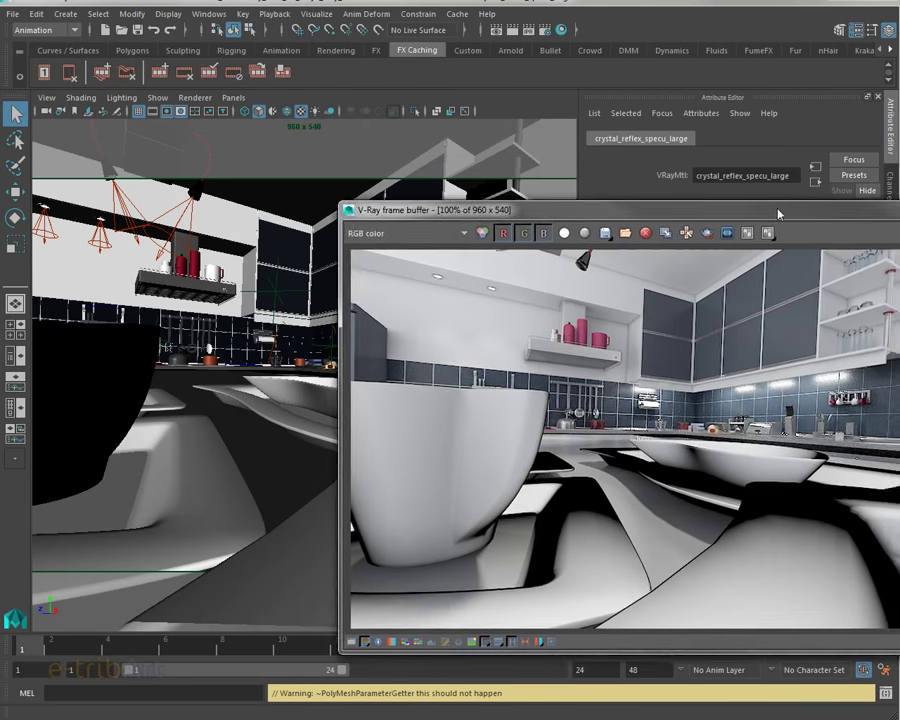
{"action": "mouse_move", "coordinate": [781, 217]}
{"action": "left_mouse_down"}
{"action": "mouse_move", "coordinate": [597, 231]}
{"action": "mouse_move", "coordinate": [612, 216]}
{"action": "left_mouse_up"}
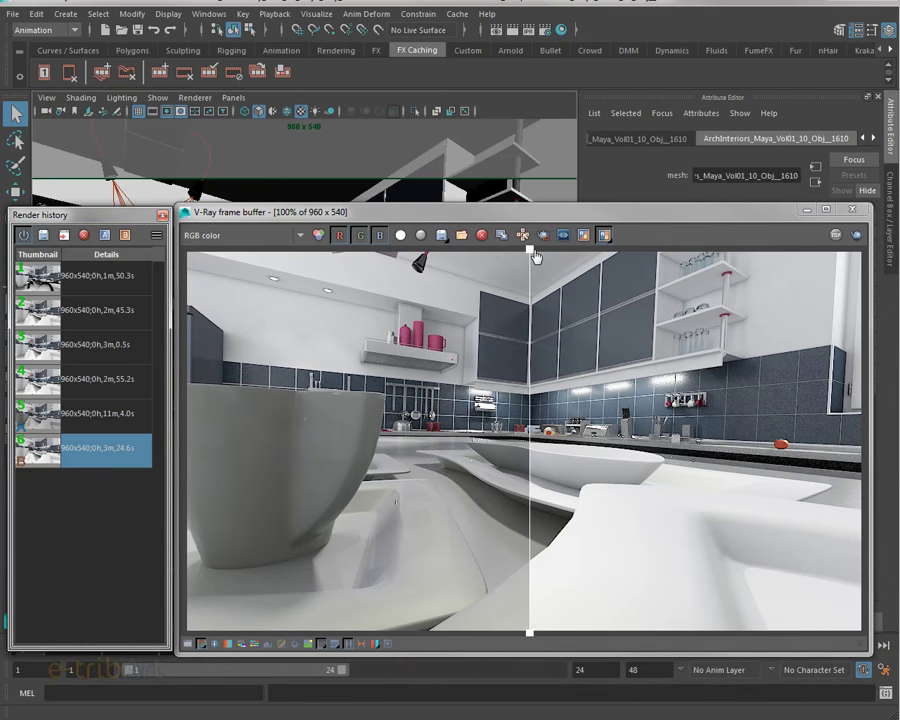
{"action": "mouse_move", "coordinate": [530, 257]}
{"action": "left_mouse_down"}
{"action": "mouse_move", "coordinate": [418, 290]}
{"action": "mouse_move", "coordinate": [305, 294]}
{"action": "mouse_move", "coordinate": [322, 304]}
{"action": "mouse_move", "coordinate": [440, 315]}
{"action": "mouse_move", "coordinate": [528, 311]}
{"action": "mouse_move", "coordinate": [813, 329]}
{"action": "mouse_move", "coordinate": [269, 378]}
{"action": "mouse_move", "coordinate": [635, 382]}
{"action": "mouse_move", "coordinate": [515, 378]}
{"action": "left_mouse_up"}
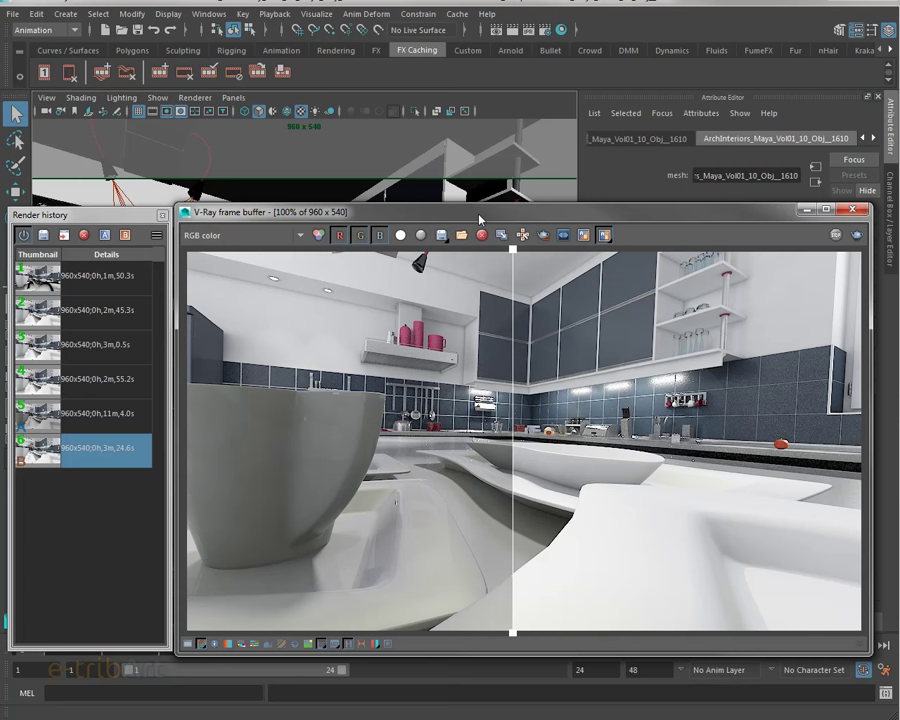
Rearrange the frame buffer and render history windows, then sweep the A/B divide across the cup
{"action": "mouse_move", "coordinate": [480, 219]}
{"action": "left_mouse_down"}
{"action": "mouse_move", "coordinate": [482, 238]}
{"action": "mouse_move", "coordinate": [462, 222]}
{"action": "mouse_move", "coordinate": [482, 222]}
{"action": "left_mouse_up"}
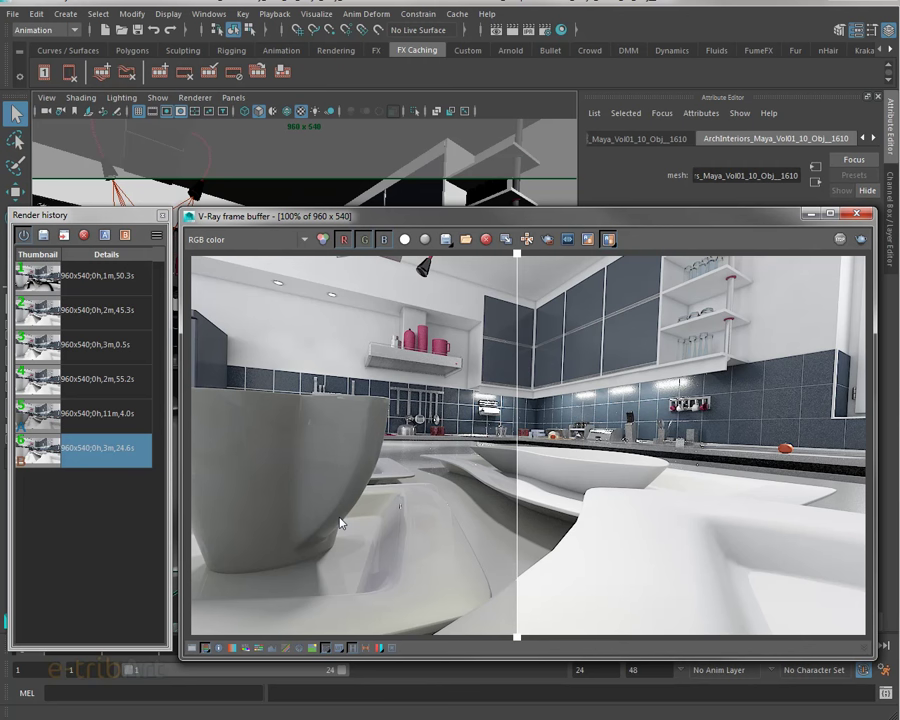
{"action": "mouse_move", "coordinate": [472, 215]}
{"action": "left_mouse_down"}
{"action": "mouse_move", "coordinate": [484, 177]}
{"action": "mouse_move", "coordinate": [472, 204]}
{"action": "left_mouse_up"}
{"action": "left_click_drag", "start_coordinate": [128, 216], "coordinate": [135, 212]}
{"action": "mouse_move", "coordinate": [242, 206]}
{"action": "left_mouse_down"}
{"action": "mouse_move", "coordinate": [248, 213]}
{"action": "mouse_move", "coordinate": [244, 205]}
{"action": "left_mouse_up"}
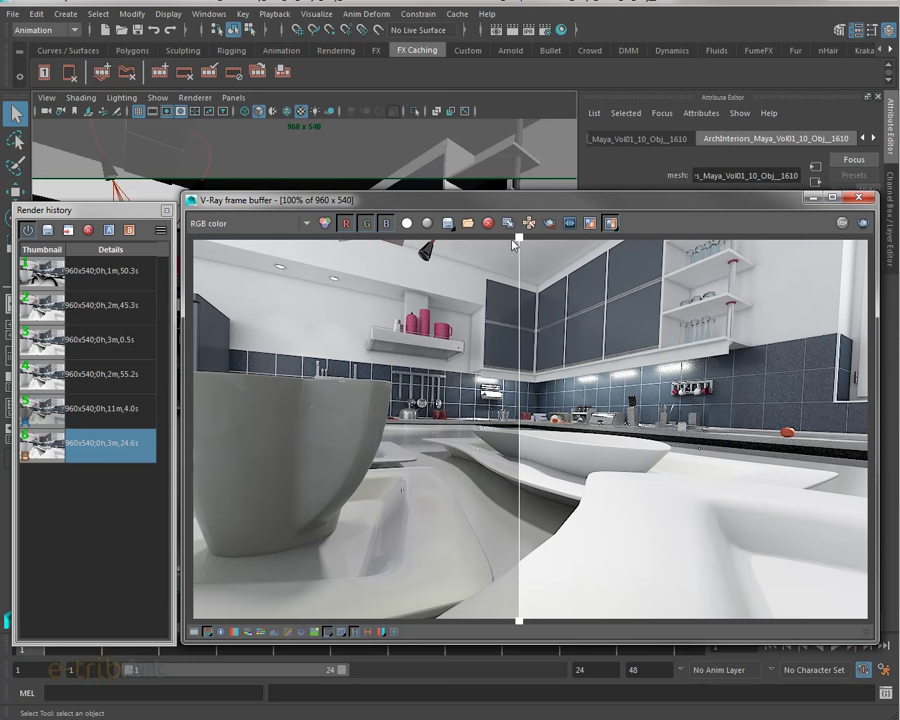
{"action": "left_click_drag", "start_coordinate": [519, 238], "coordinate": [513, 243]}
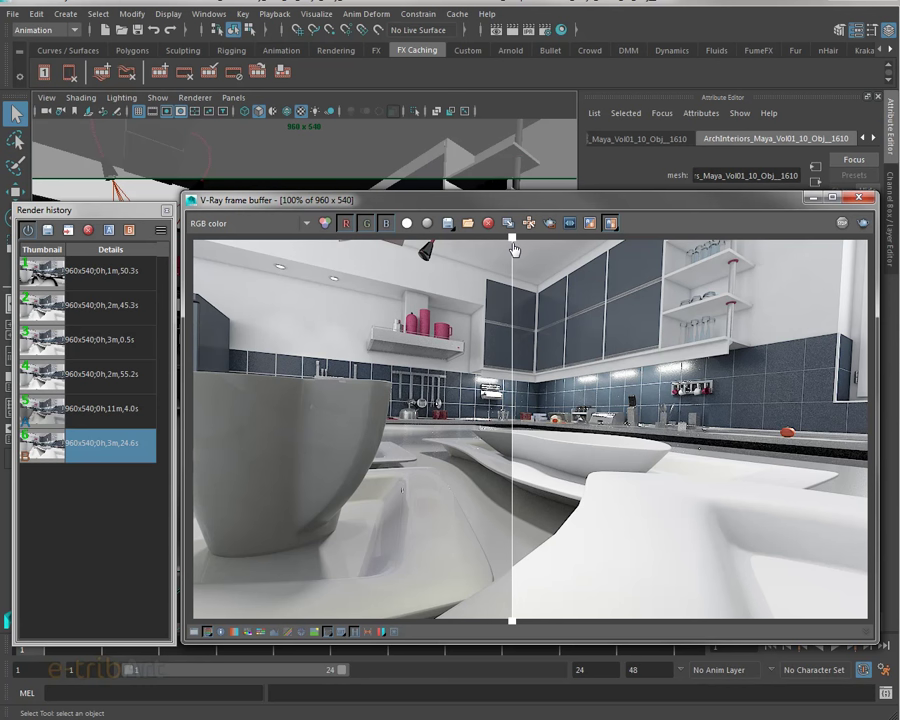
{"action": "left_click_drag", "start_coordinate": [513, 249], "coordinate": [510, 249]}
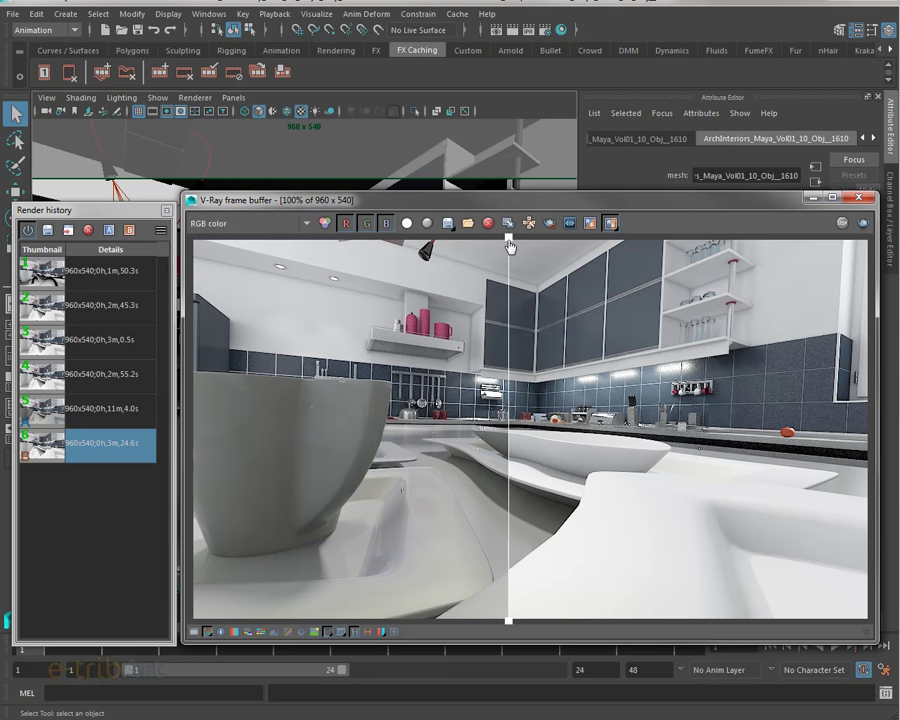
{"action": "mouse_move", "coordinate": [510, 244]}
{"action": "left_mouse_down"}
{"action": "mouse_move", "coordinate": [354, 258]}
{"action": "mouse_move", "coordinate": [718, 270]}
{"action": "mouse_move", "coordinate": [754, 262]}
{"action": "mouse_move", "coordinate": [818, 283]}
{"action": "mouse_move", "coordinate": [503, 292]}
{"action": "left_mouse_up"}
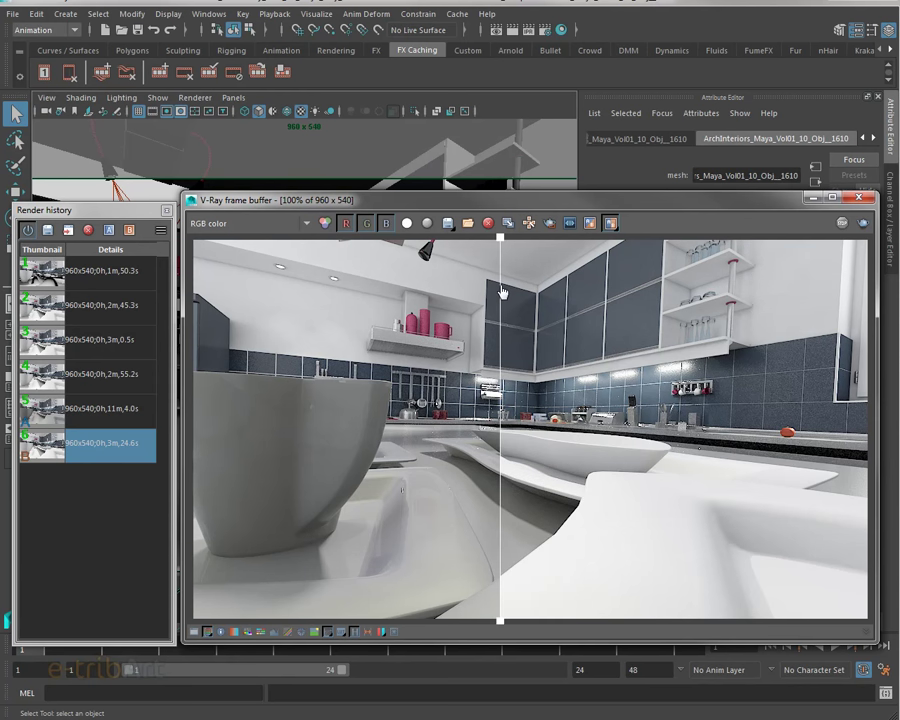